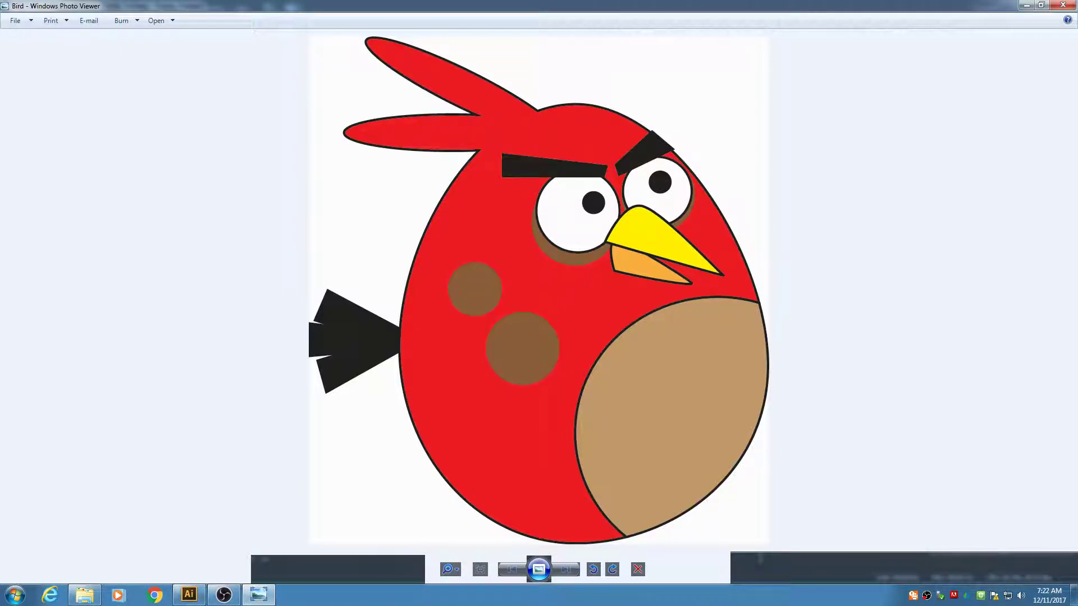
# - Switch to Illustrator and examine the finished bird's layer structure by expanding Layer 1 and toggling the visibility of the beak paths
pyautogui.click(190, 595)
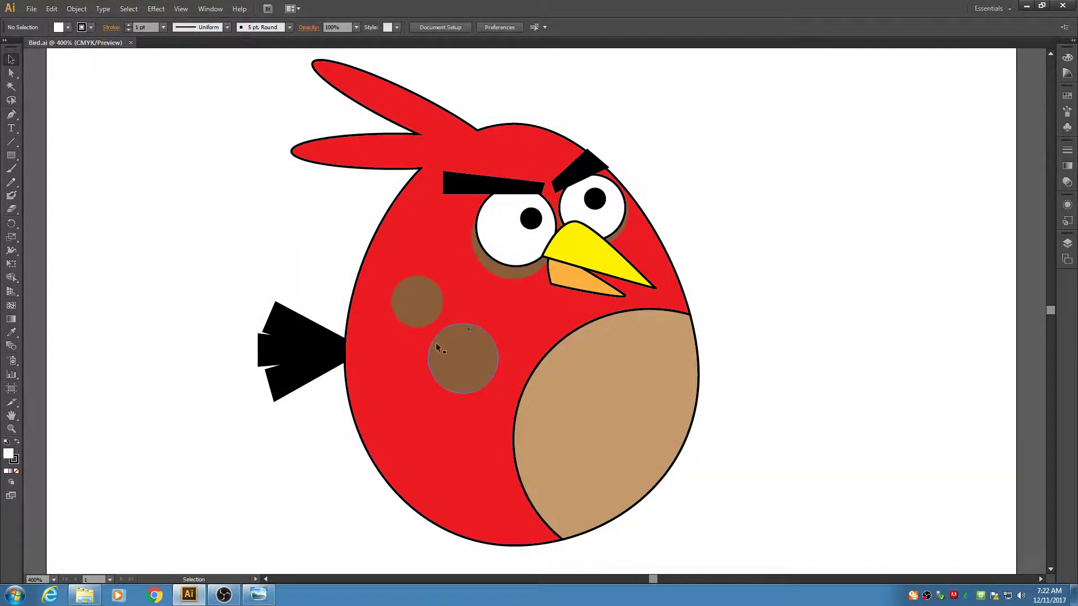
pyautogui.click(1069, 247)
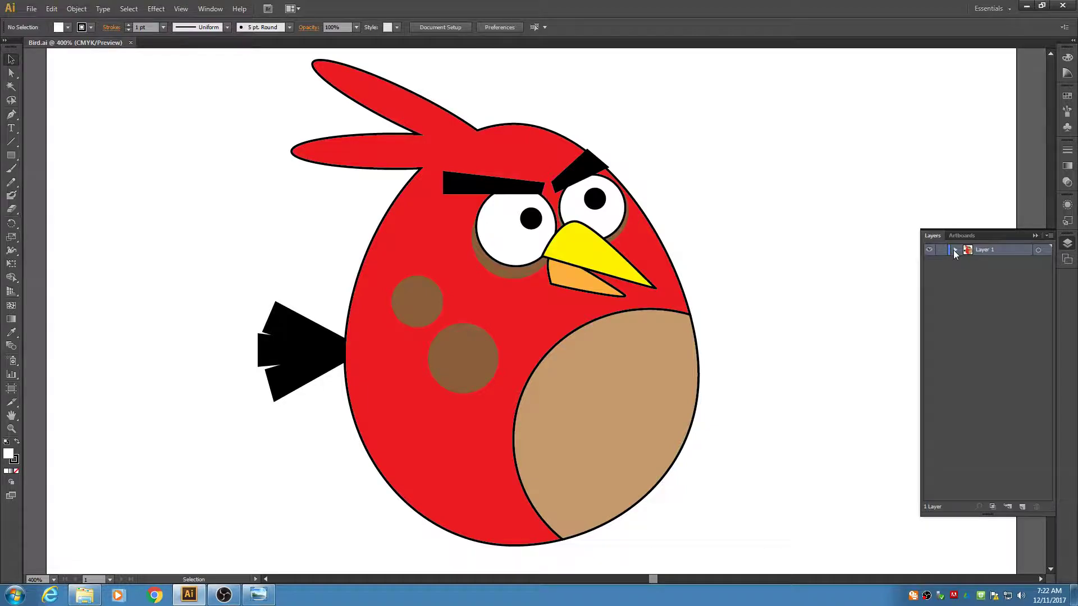
pyautogui.click(955, 250)
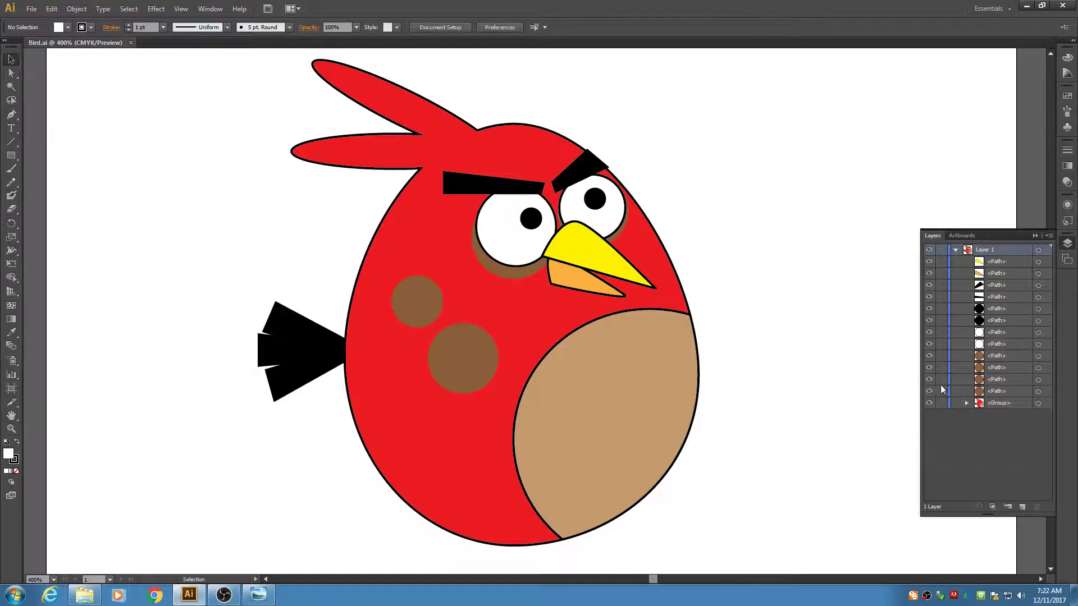
pyautogui.click(928, 278)
pyautogui.click(928, 275)
pyautogui.click(928, 277)
pyautogui.click(928, 277)
pyautogui.click(929, 263)
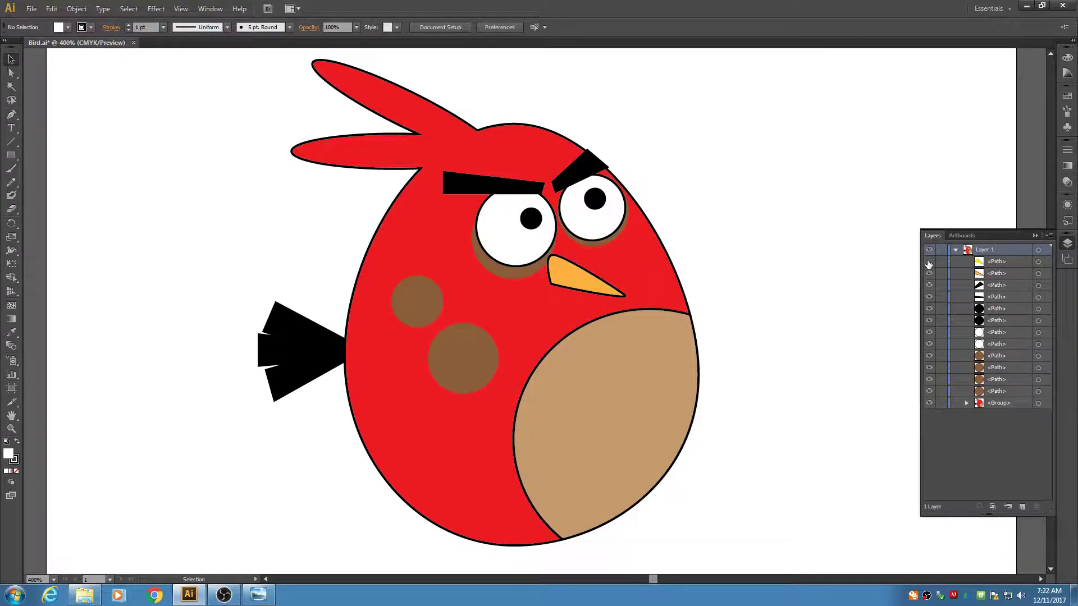
pyautogui.click(929, 262)
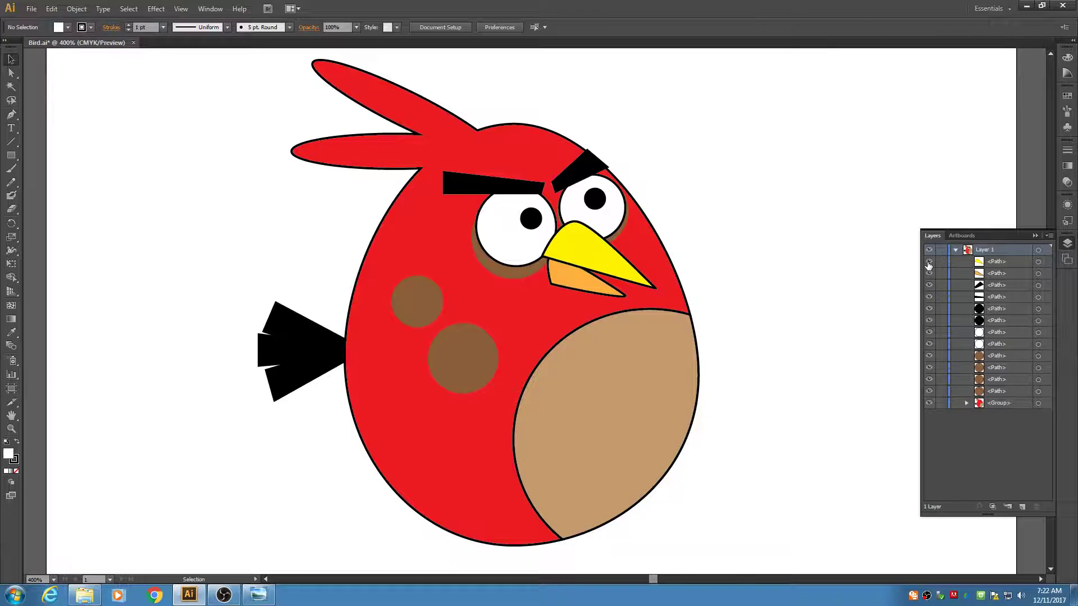
pyautogui.click(1036, 236)
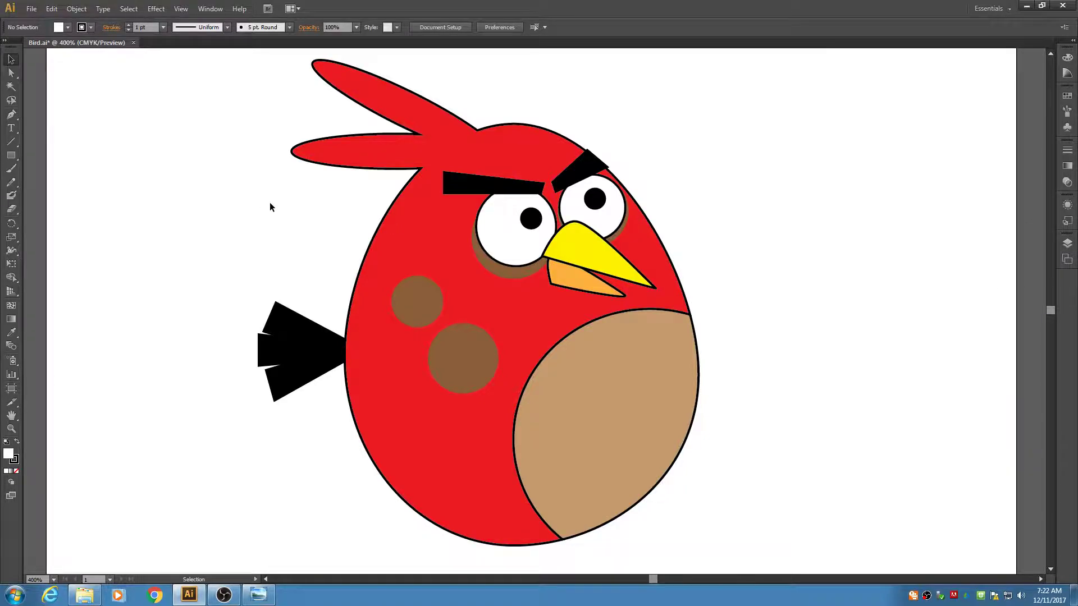
# - Close the Bird.ai drawing and create a new 6 x 6 in document with inches as its units
pyautogui.click(134, 42)
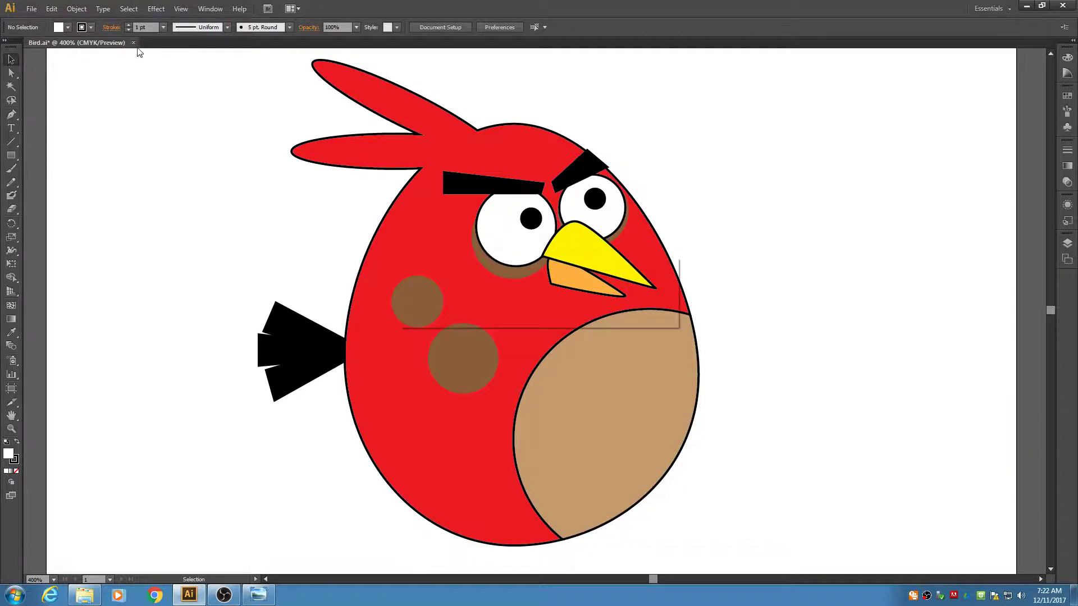
pyautogui.click(542, 312)
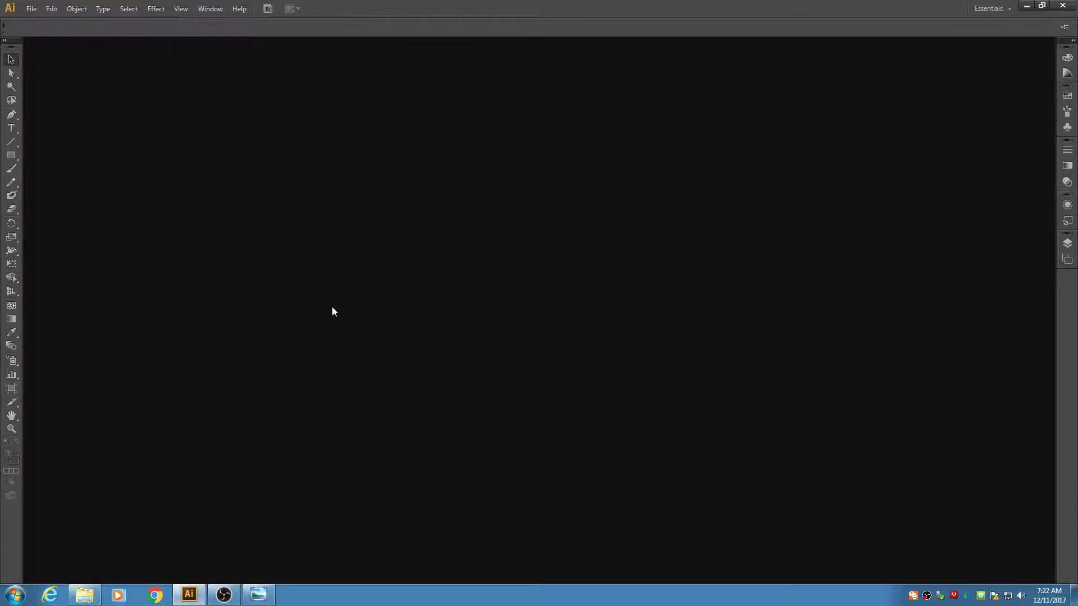
pyautogui.click(32, 10)
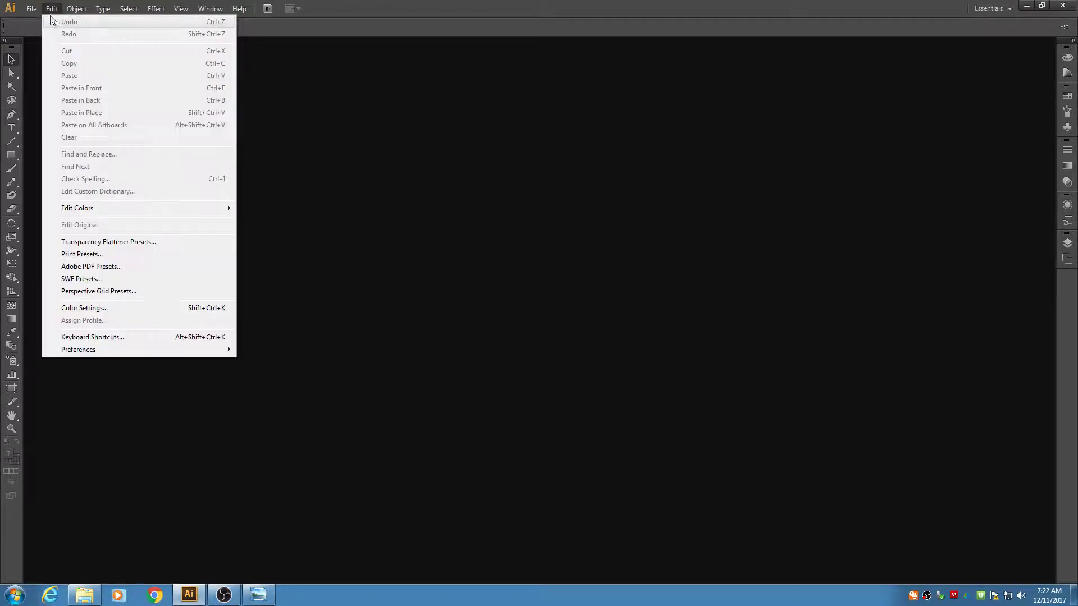
pyautogui.click(56, 24)
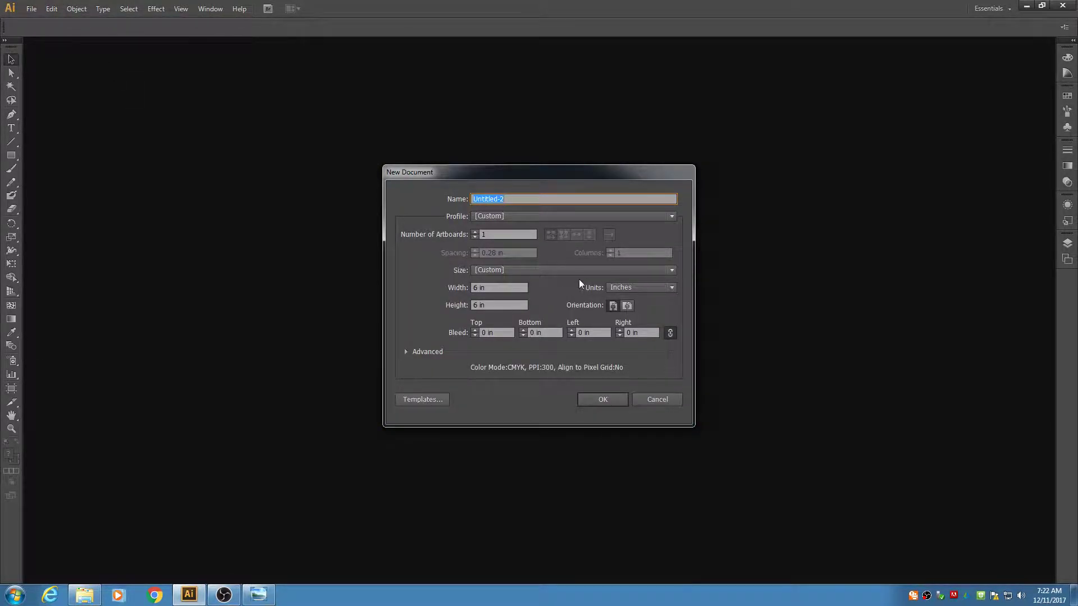
pyautogui.click(635, 288)
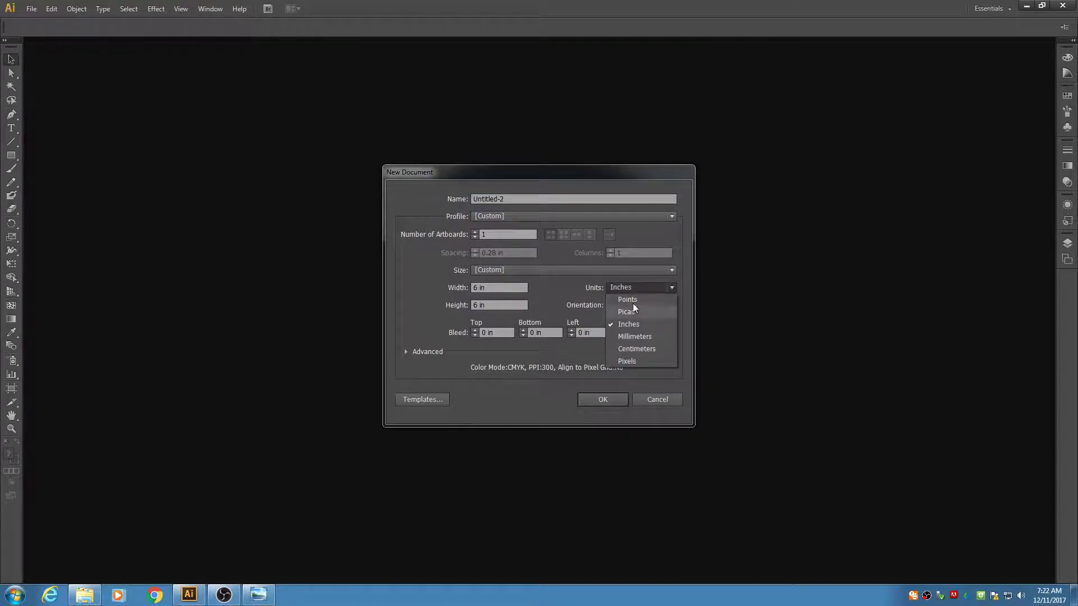
pyautogui.click(628, 325)
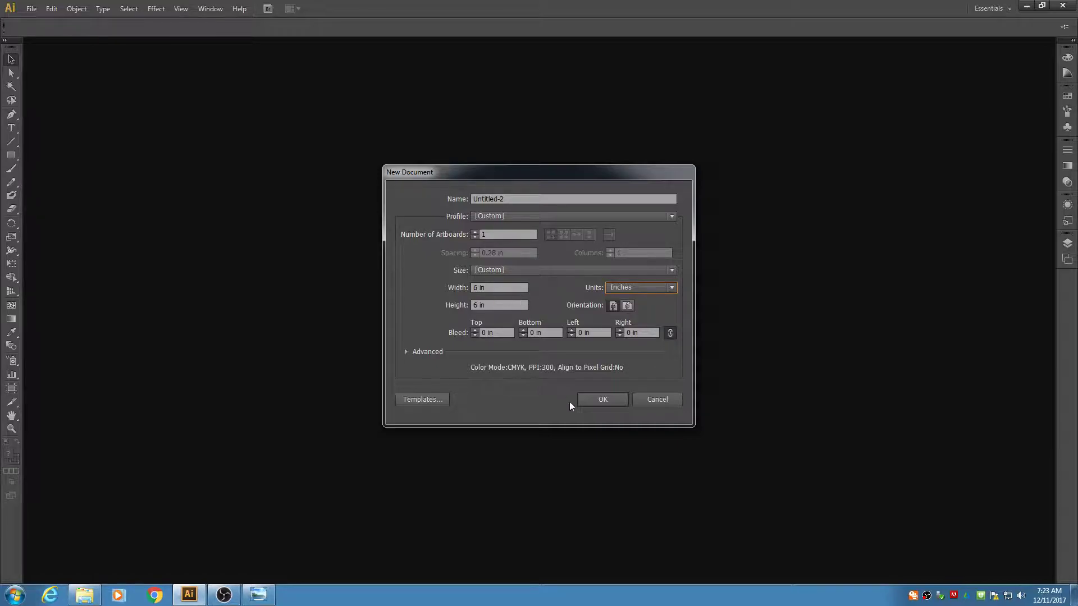
pyautogui.click(606, 402)
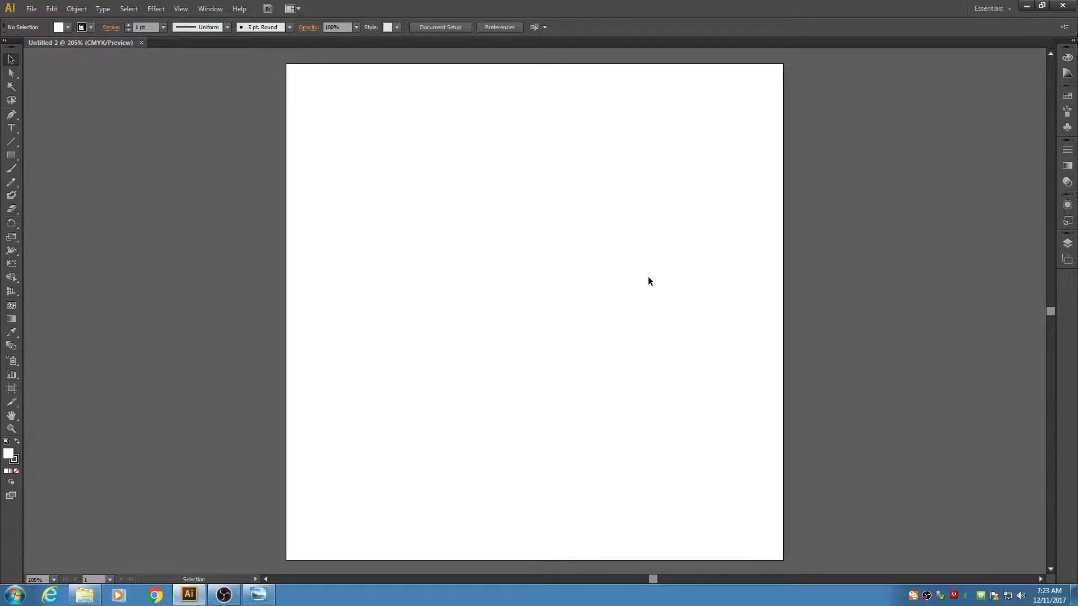
# - Draw a white-filled, black-stroked upright ellipse about 2.43 in wide and 3.12 in high, right of the artboard's centre
pyautogui.click(12, 158)
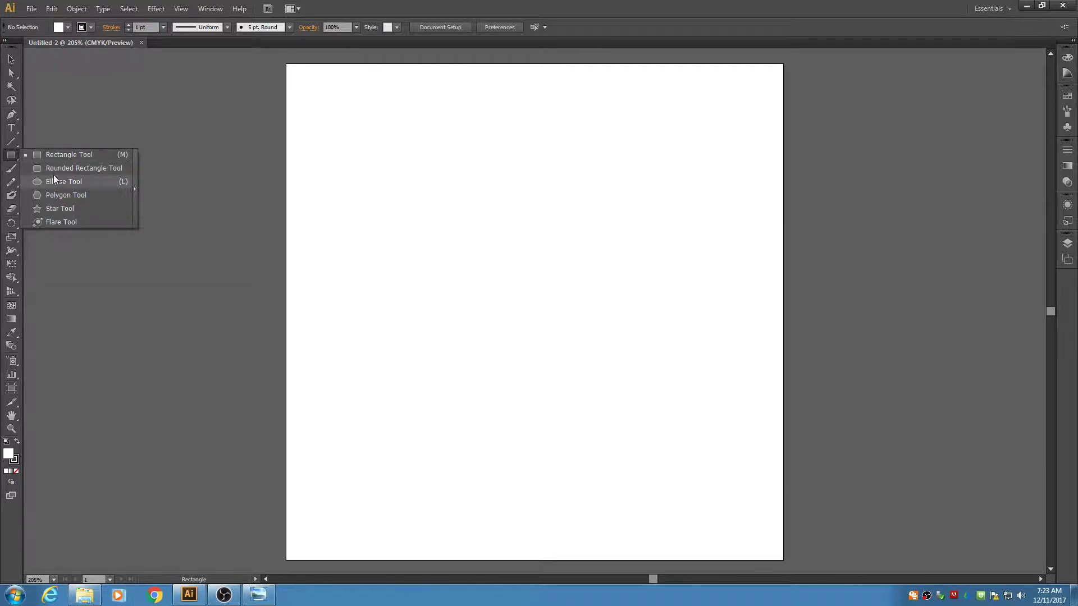
pyautogui.click(80, 185)
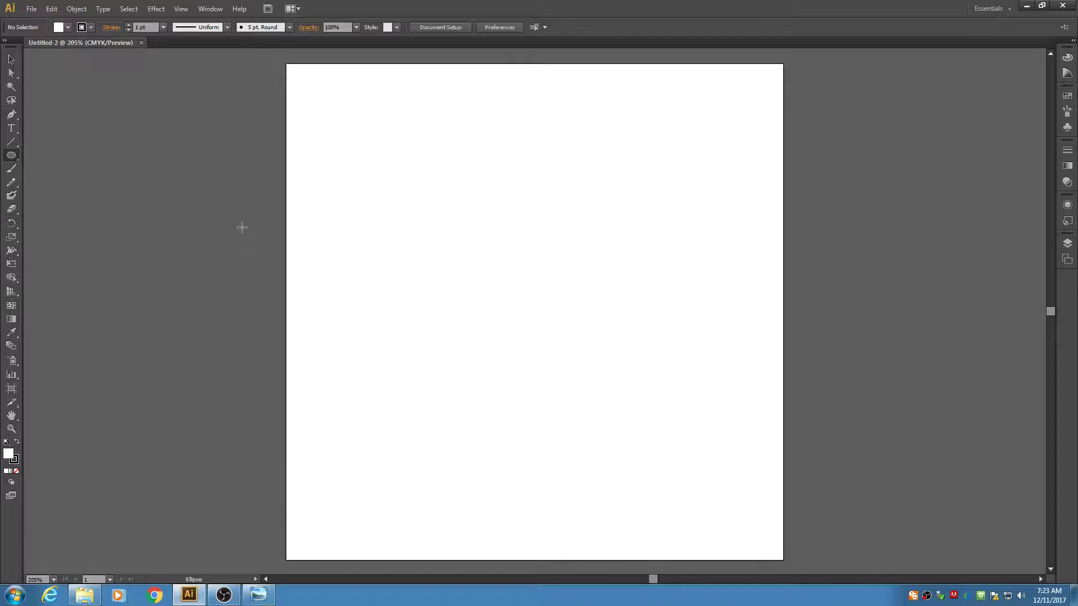
pyautogui.click(68, 28)
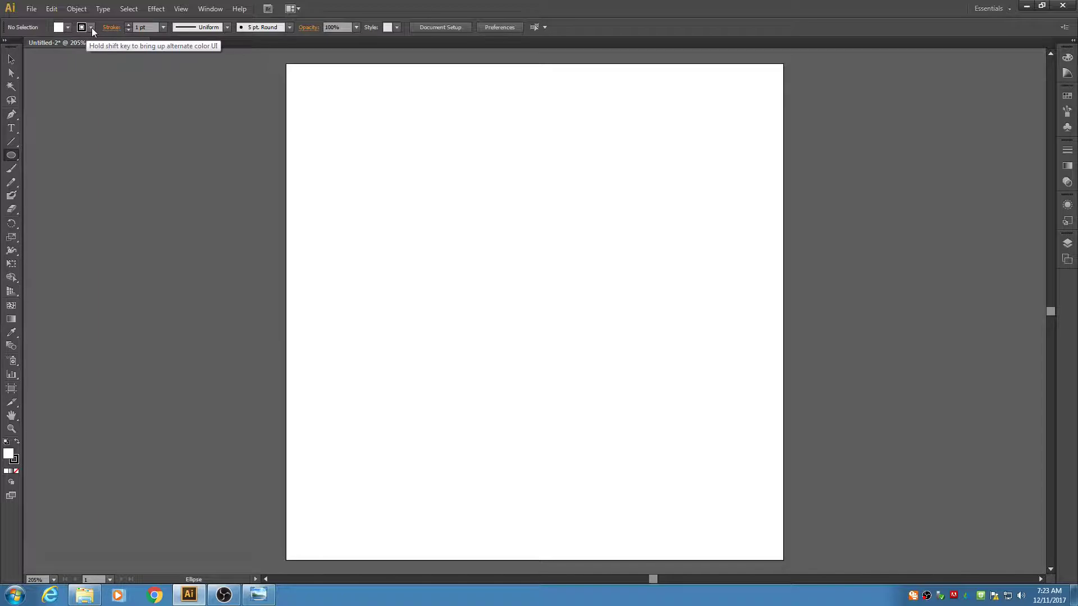
pyautogui.click(91, 28)
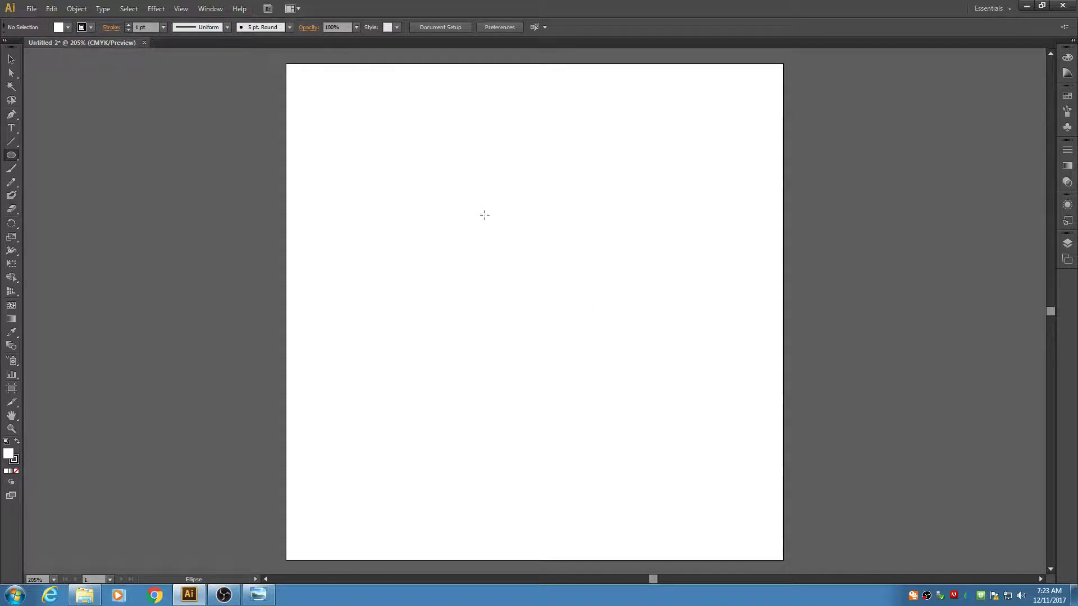
pyautogui.moveTo(487, 182); pyautogui.dragTo(689, 442)
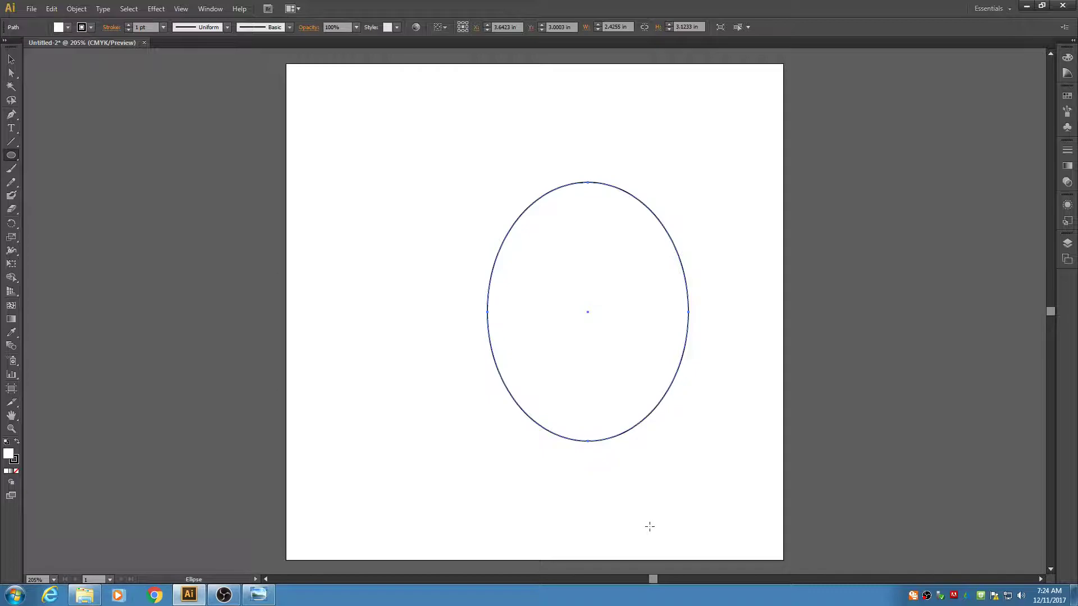
# - Reshape the ellipse into an egg by raising its top anchor, moving the left anchor outward and the right anchor outward and down
pyautogui.click(15, 78)
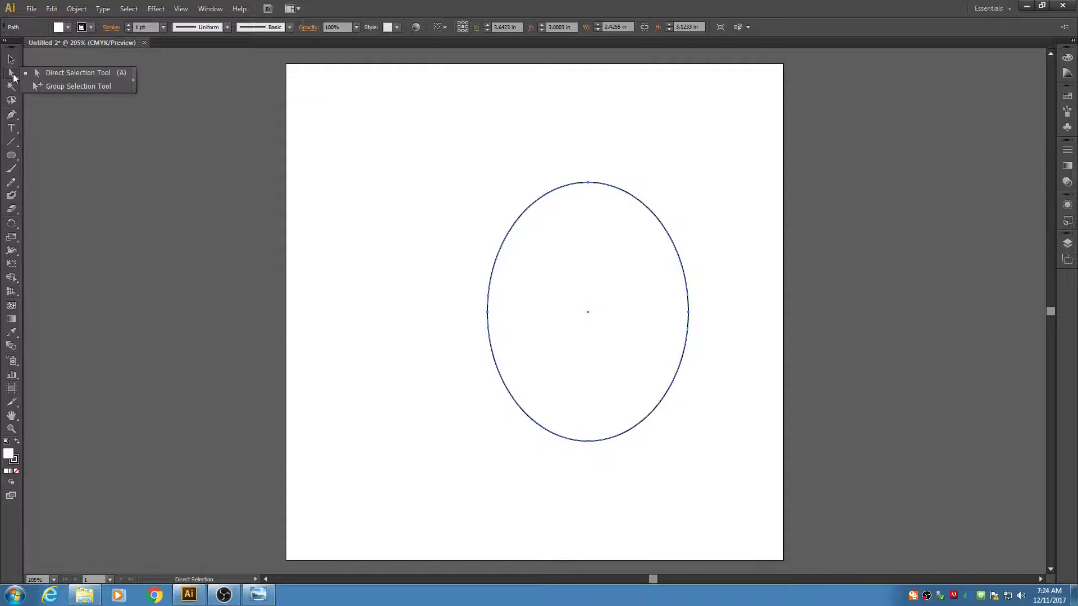
pyautogui.click(77, 78)
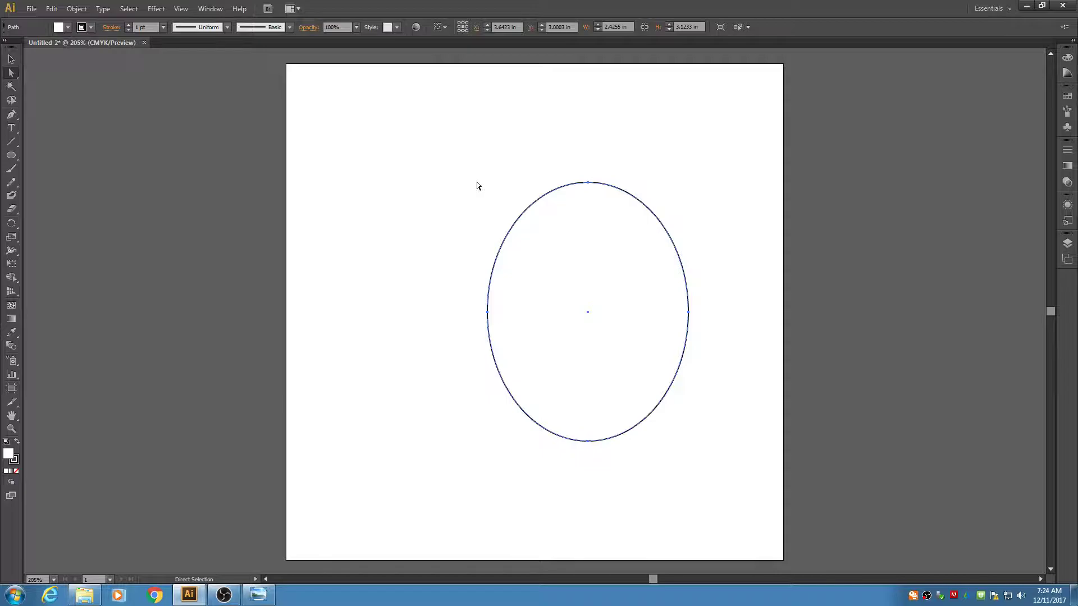
pyautogui.click(589, 186)
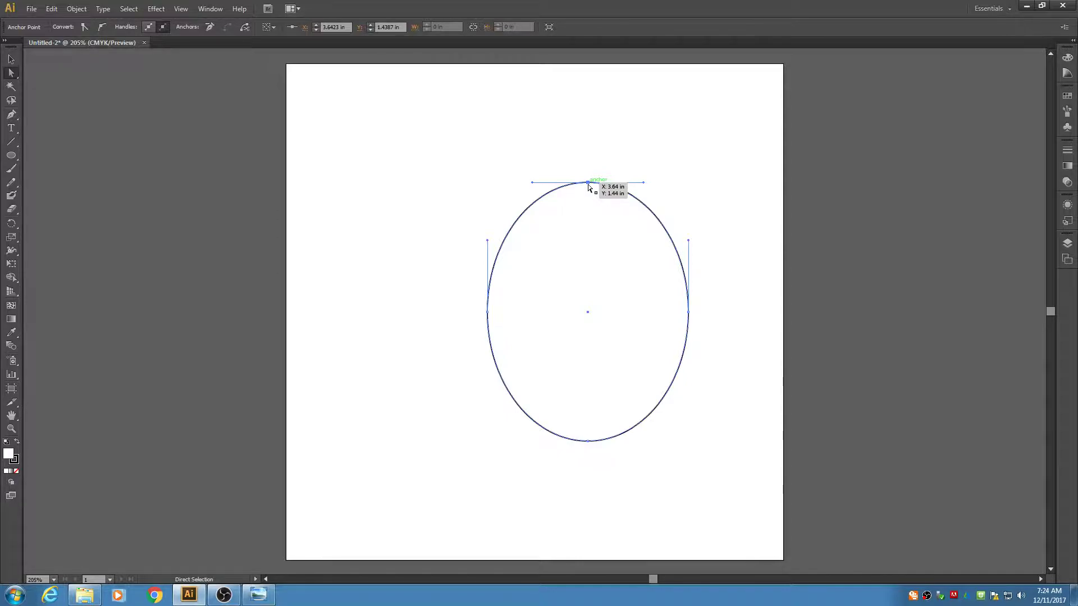
pyautogui.moveTo(588, 185); pyautogui.dragTo(588, 158)
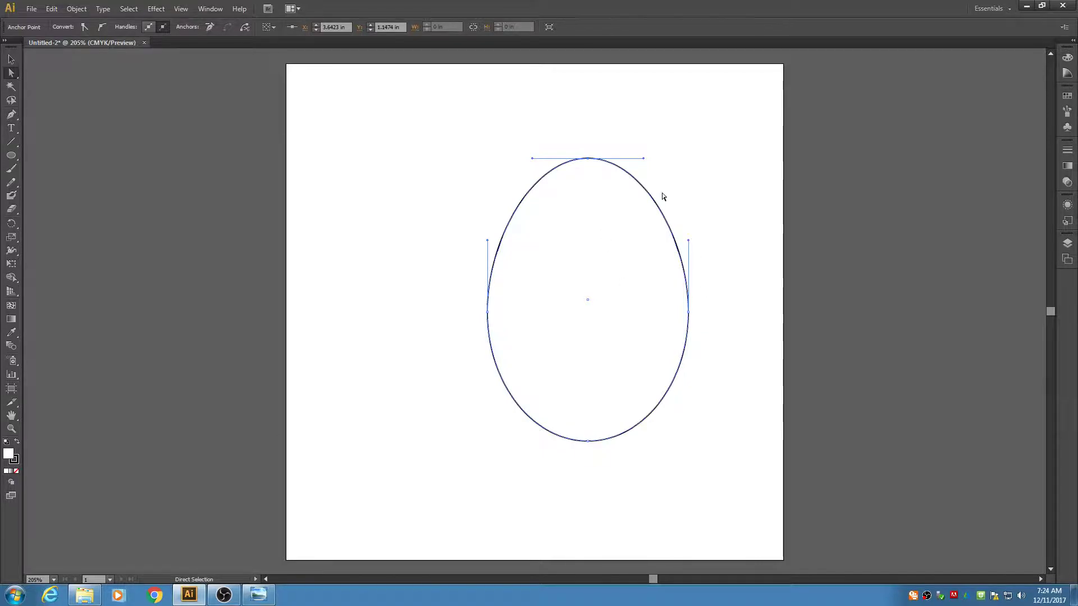
pyautogui.moveTo(488, 312); pyautogui.dragTo(480, 312)
pyautogui.moveTo(686, 311); pyautogui.dragTo(696, 334)
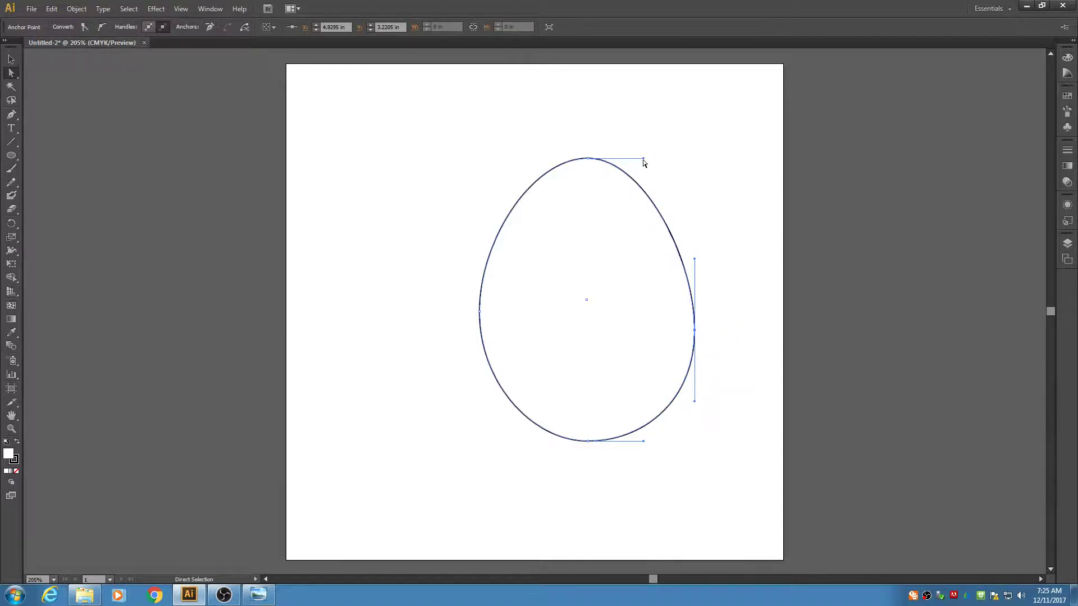
pyautogui.moveTo(695, 260); pyautogui.dragTo(696, 259)
# - Show the contents of Layer 1 and draw a thin horizontal ellipse about 1.12 x 0.21 in to the left of the egg
pyautogui.click(1067, 245)
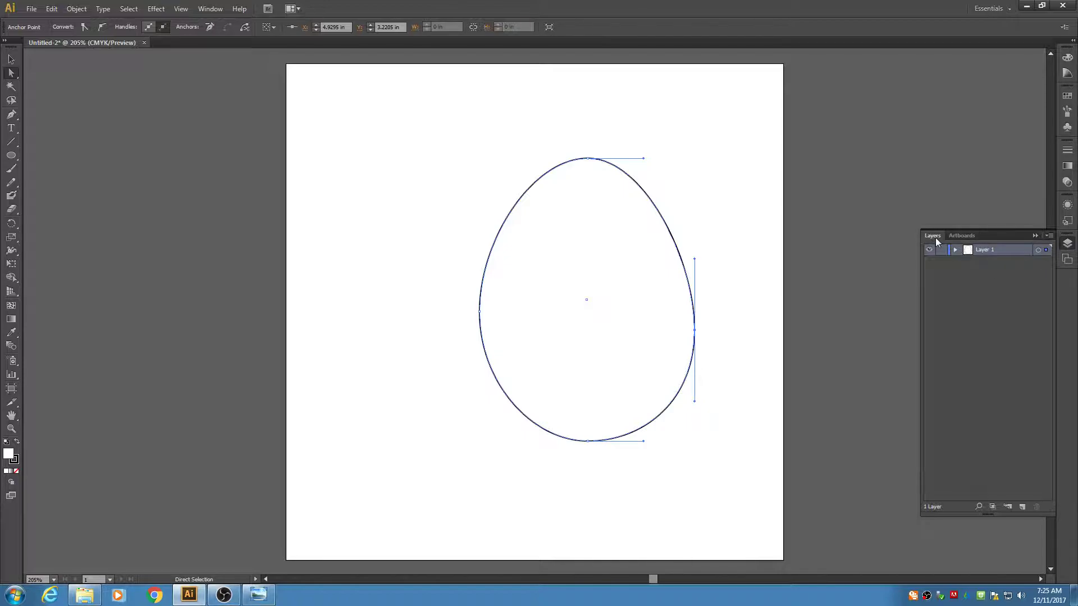
pyautogui.click(955, 249)
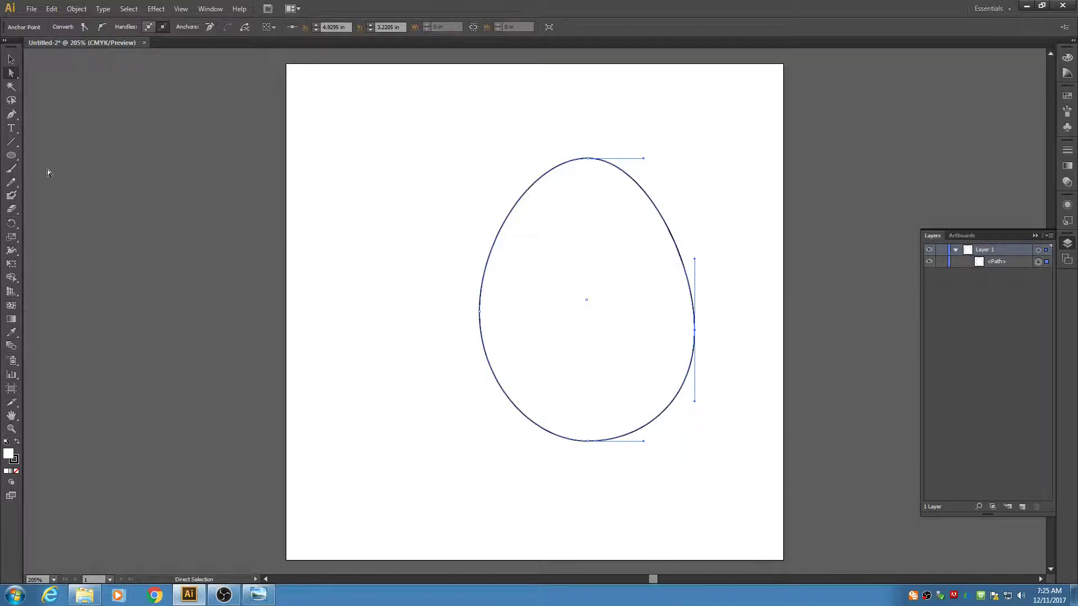
pyautogui.click(11, 157)
pyautogui.moveTo(342, 179); pyautogui.dragTo(435, 198)
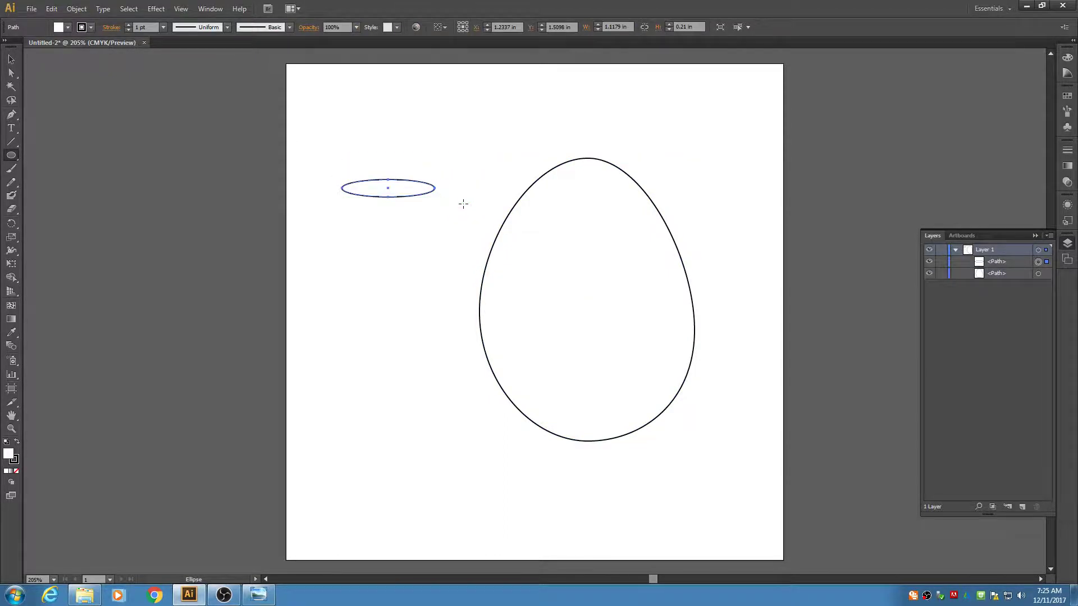
# - Duplicate the thin ellipse directly below the original and deselect it
pyautogui.click(12, 61)
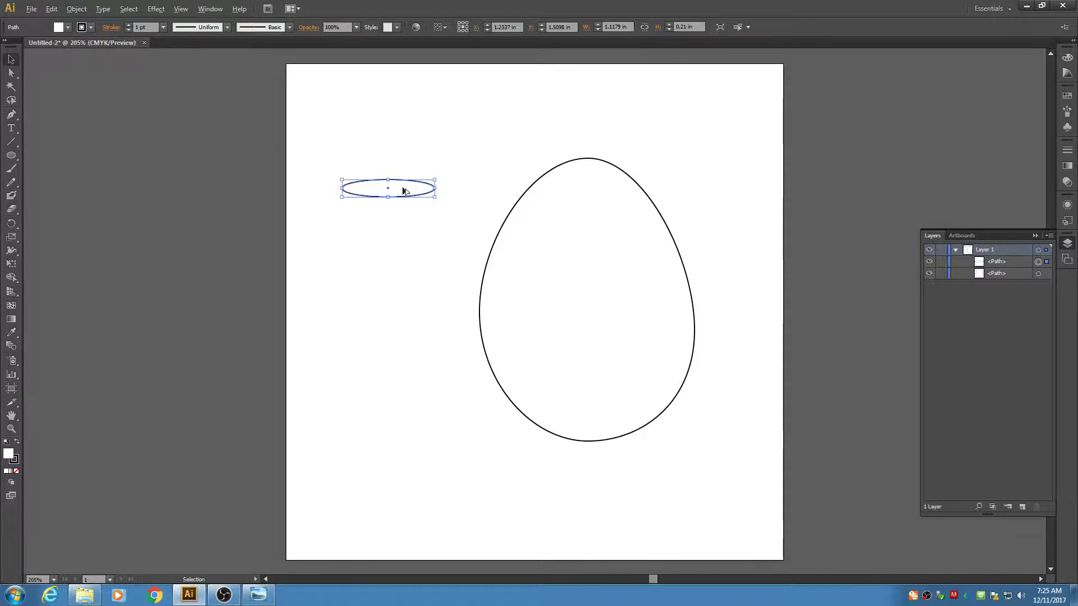
pyautogui.moveTo(403, 187); pyautogui.dragTo(403, 219)
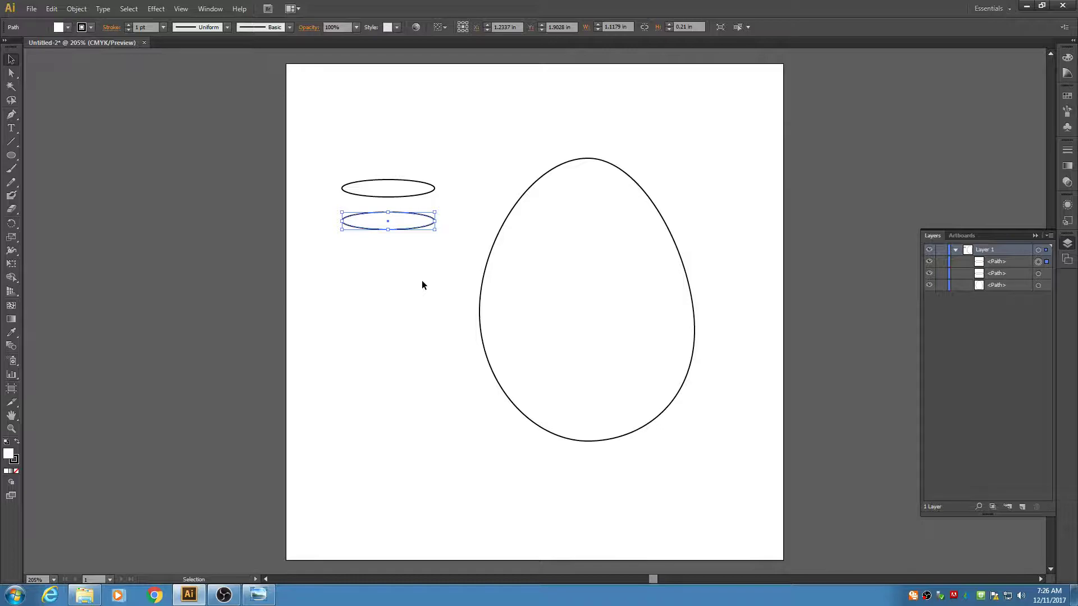
pyautogui.click(463, 200)
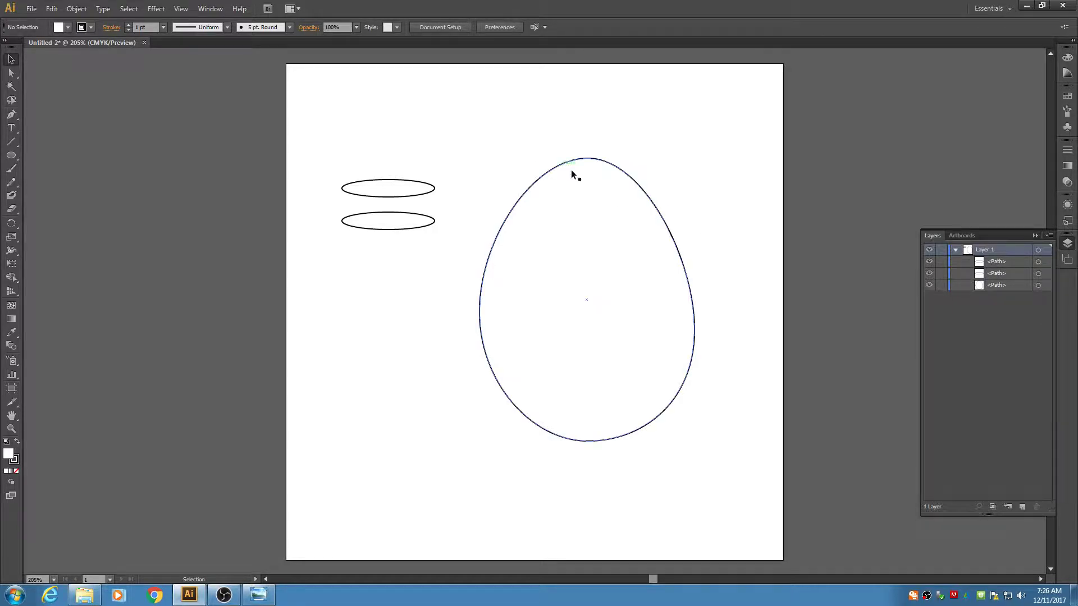
# - Place both thin ellipses overlapping the egg's upper-left edge as head feathers, tilting the upper one so its outer end is raised, matching the reference picture
pyautogui.moveTo(405, 190); pyautogui.dragTo(542, 171)
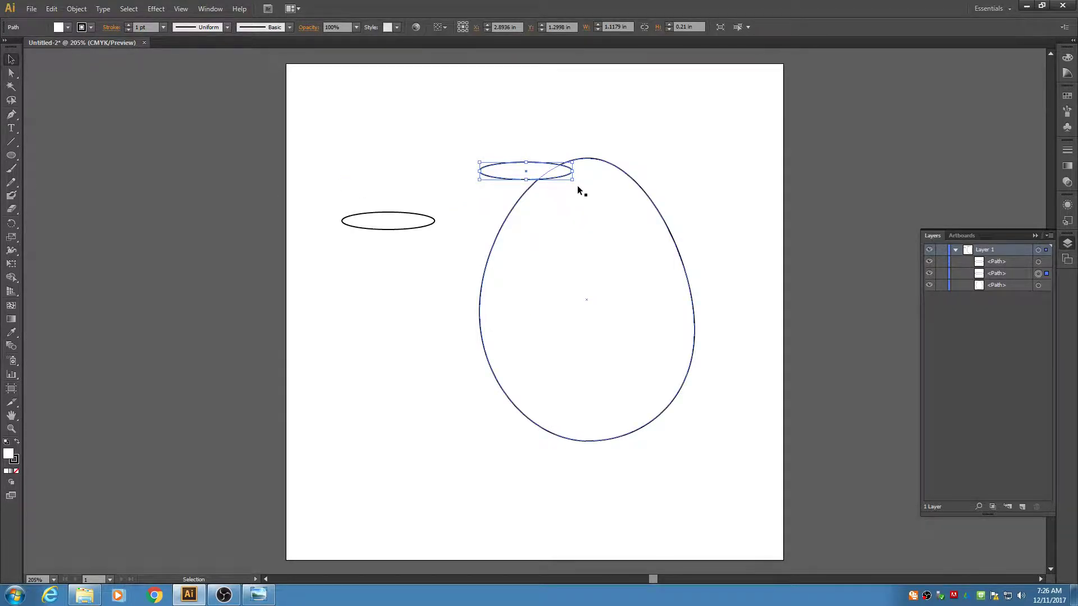
pyautogui.moveTo(578, 185); pyautogui.dragTo(548, 171)
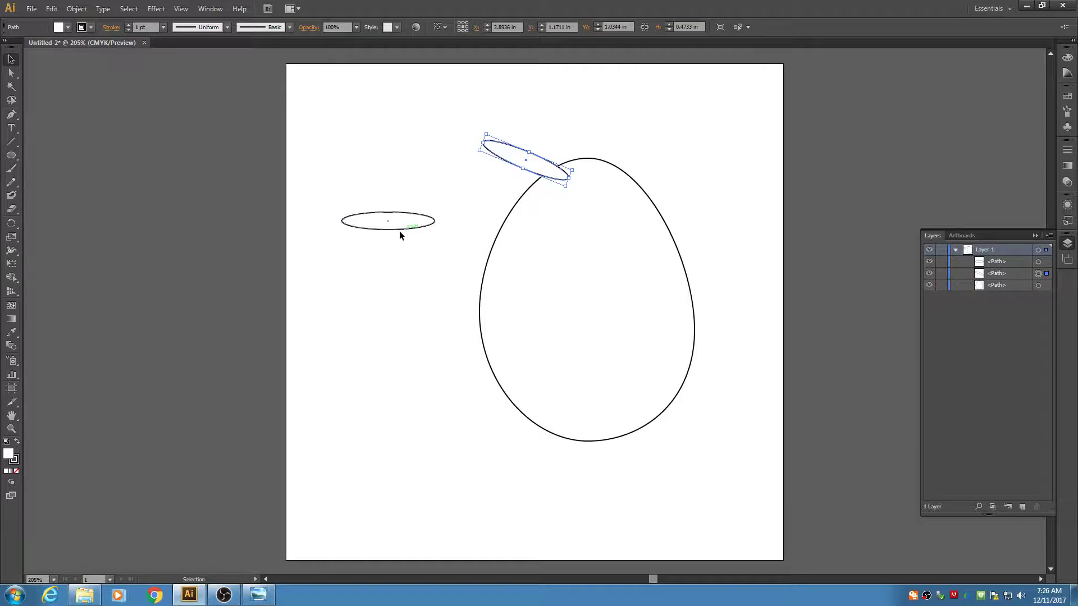
pyautogui.click(259, 594)
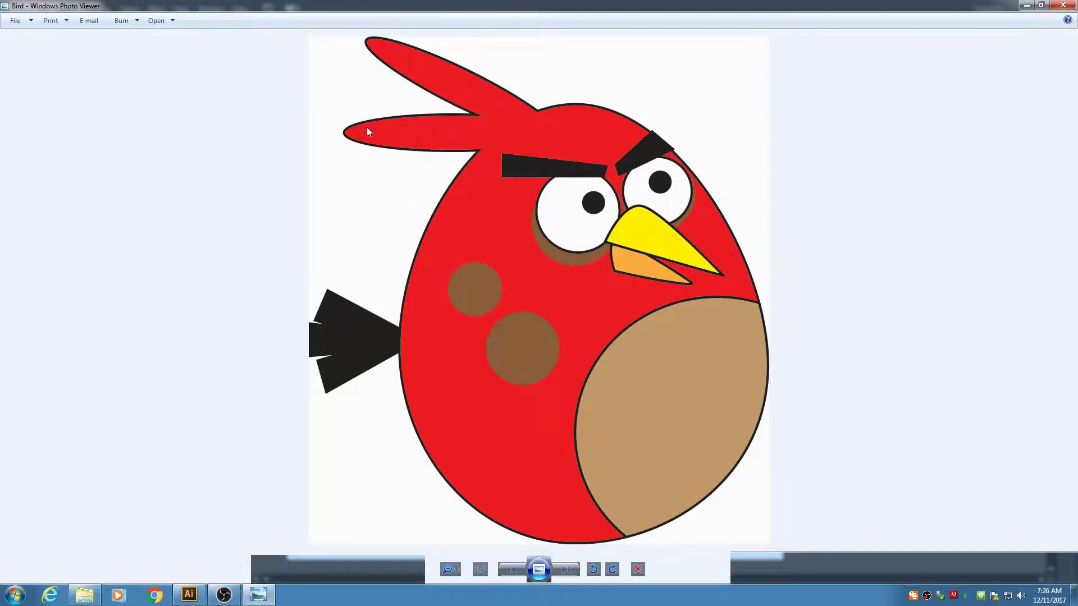
pyautogui.click(189, 594)
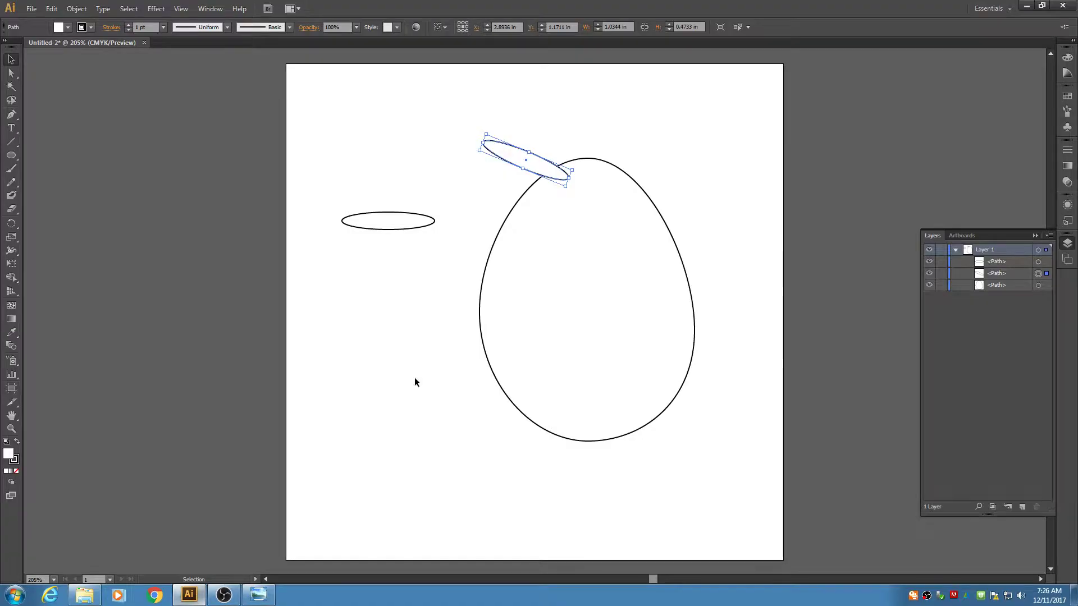
pyautogui.moveTo(481, 142); pyautogui.dragTo(529, 145)
pyautogui.moveTo(417, 225); pyautogui.dragTo(544, 176)
pyautogui.click(483, 221)
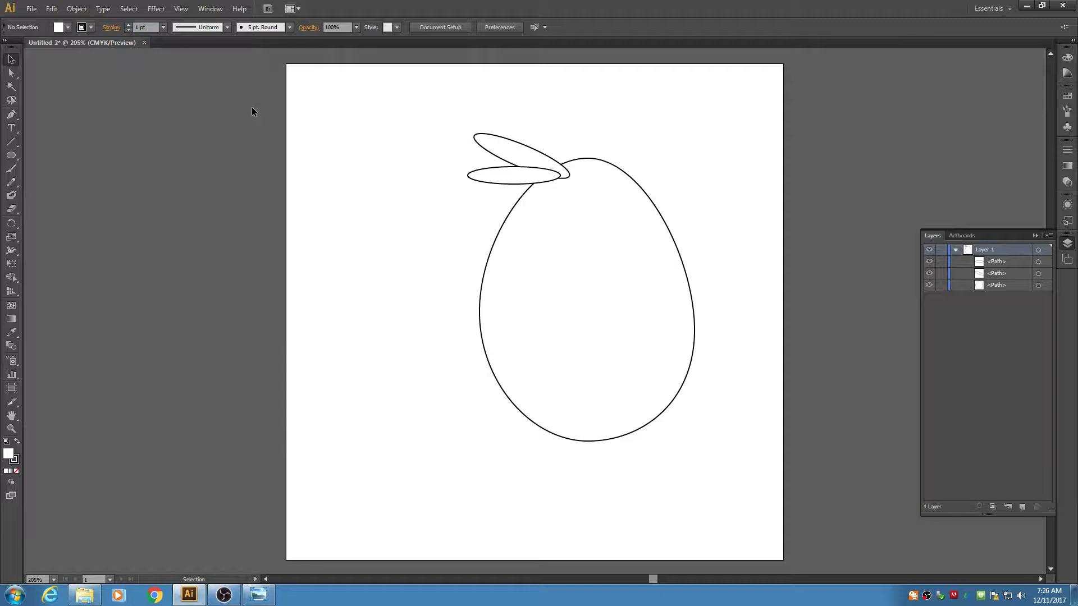
# - Unite the egg and both thin feather ellipses into a single shape with Pathfinder
pyautogui.click(208, 9)
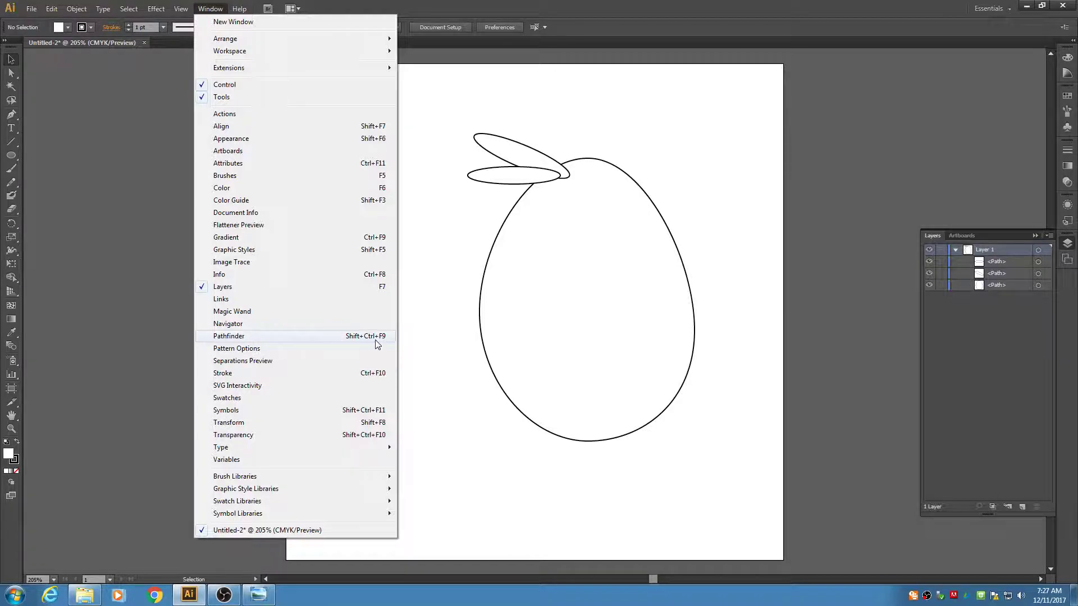
pyautogui.click(264, 337)
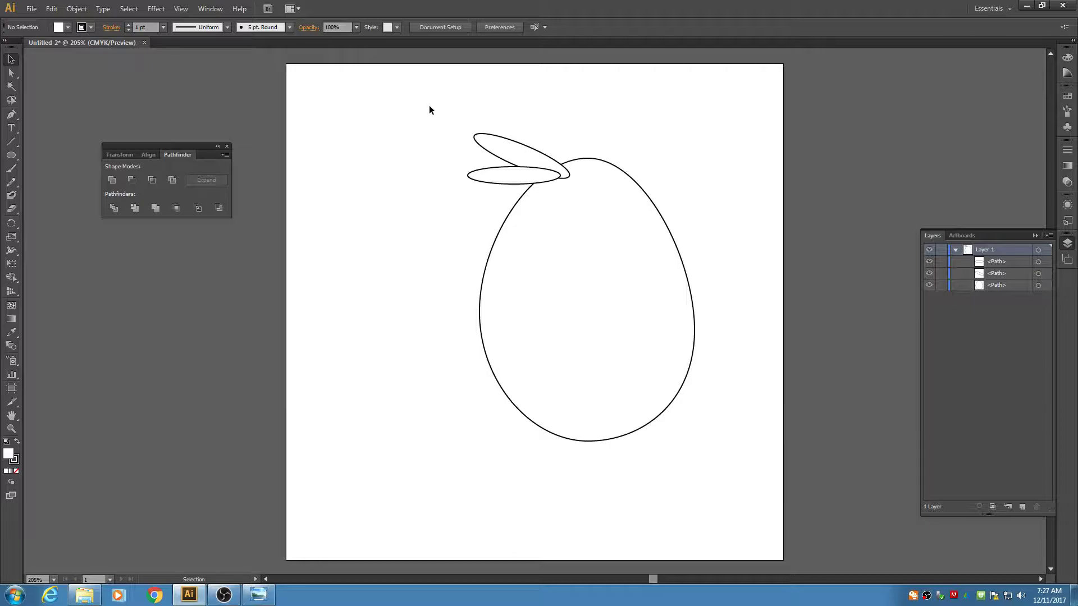
pyautogui.moveTo(436, 130); pyautogui.dragTo(736, 467)
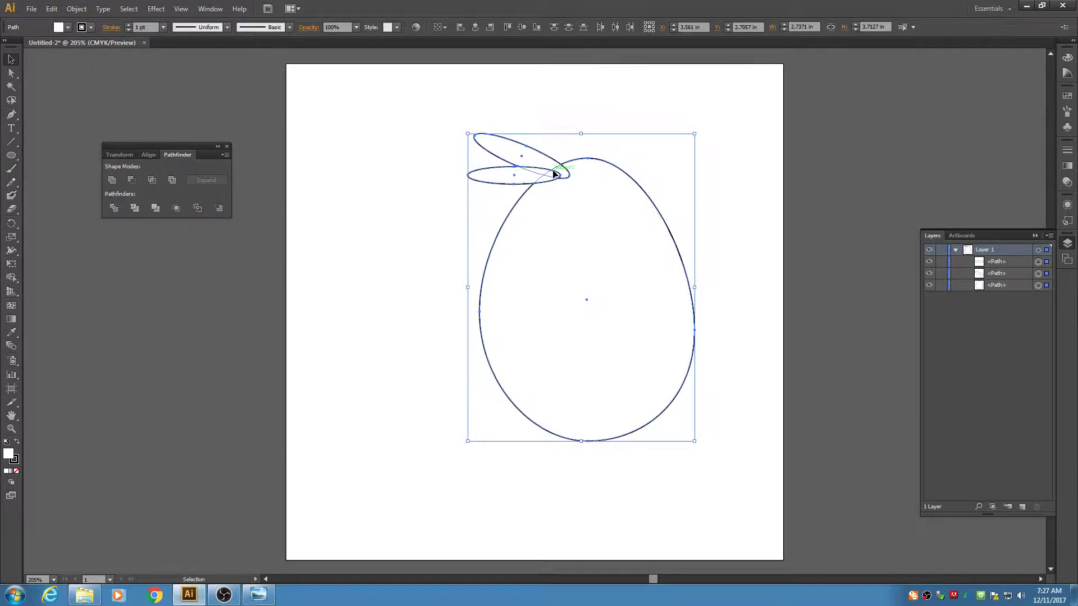
pyautogui.click(111, 180)
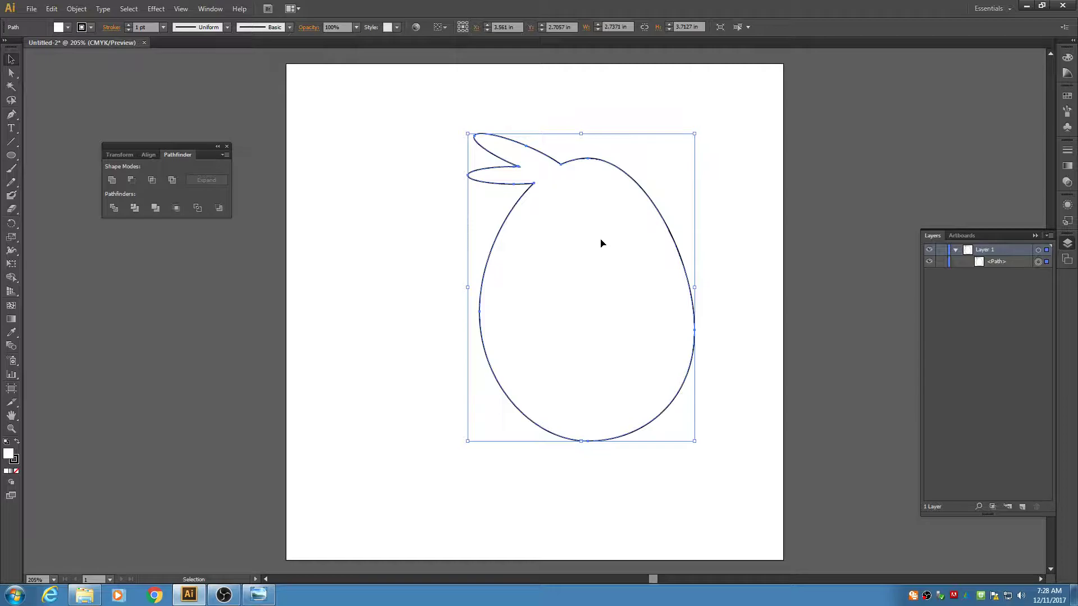
# - Copy the united body shape and paste the duplicate in place in front of the original
pyautogui.press('a')
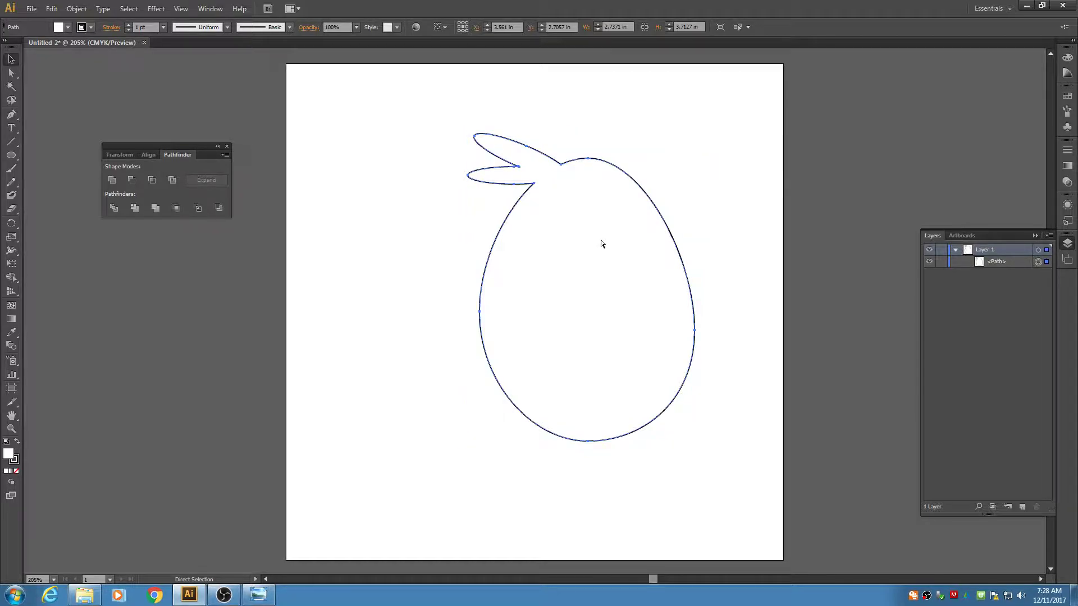
pyautogui.press('v')
pyautogui.hotkey('ctrl', 'c')
pyautogui.hotkey('ctrl', 'f')
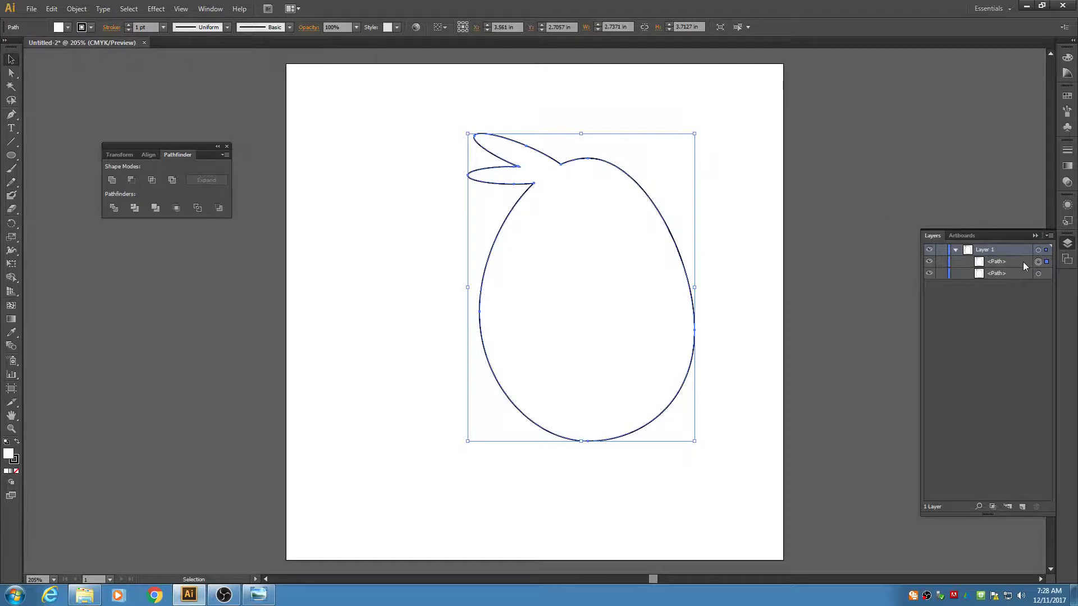
# - Remove the stroke from the front body copy, fill it with red and deselect it
pyautogui.click(93, 27)
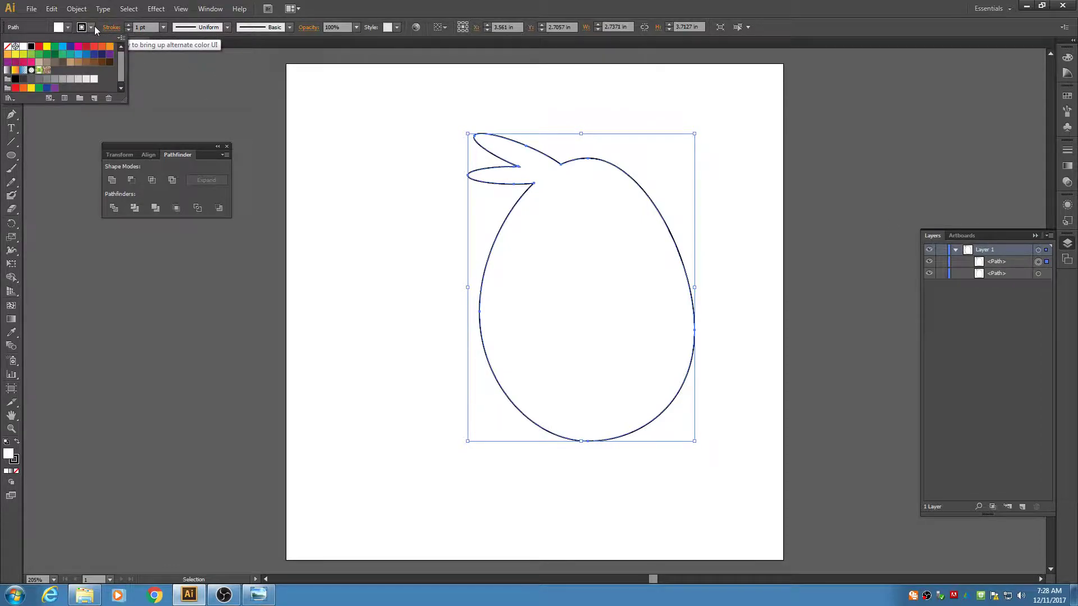
pyautogui.click(8, 47)
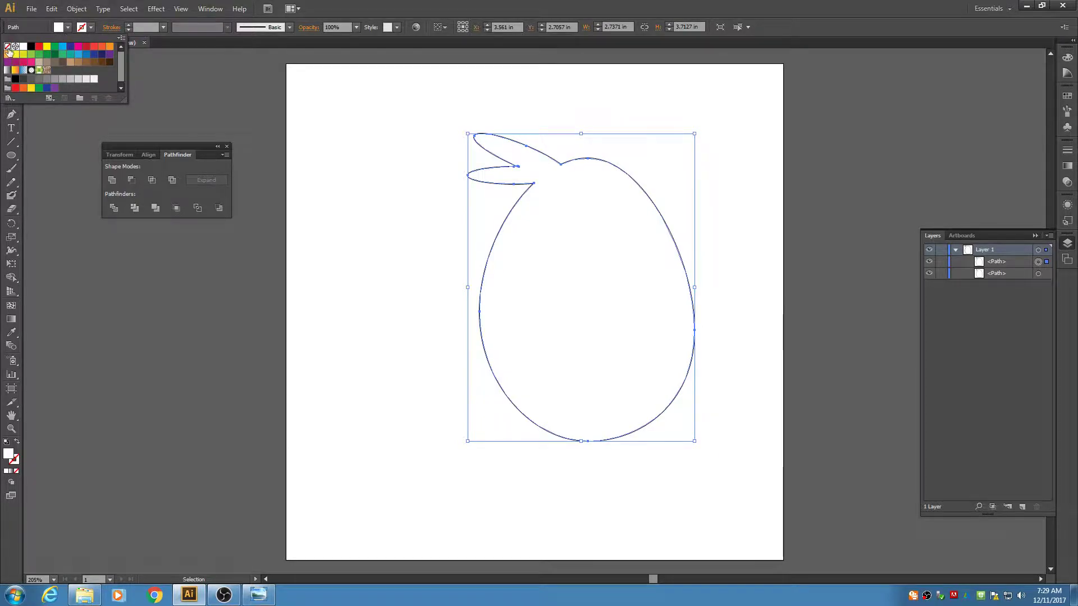
pyautogui.click(851, 306)
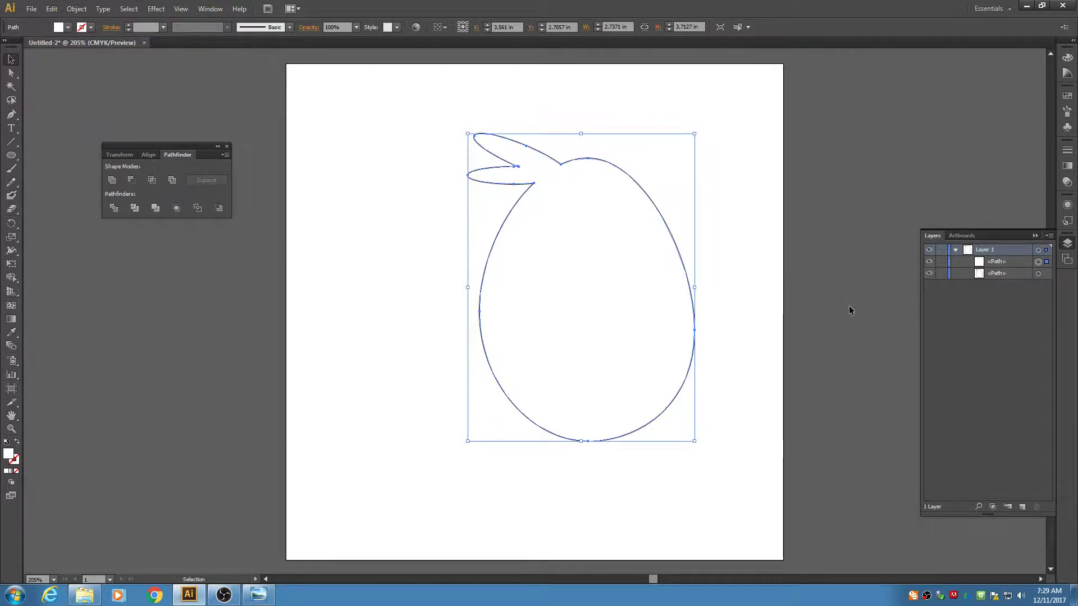
pyautogui.click(1019, 262)
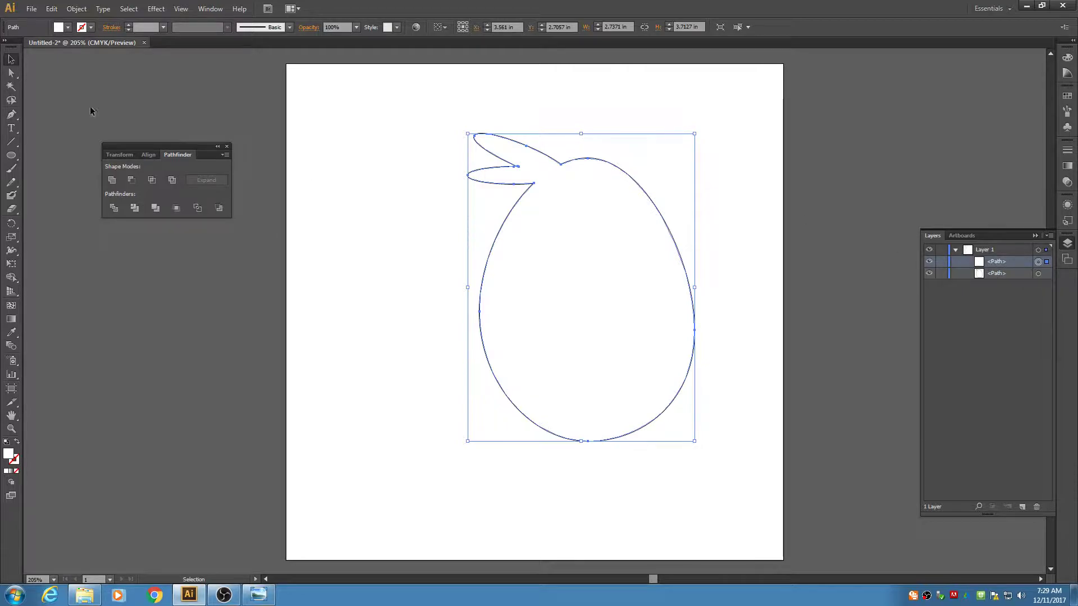
pyautogui.click(82, 29)
pyautogui.click(83, 29)
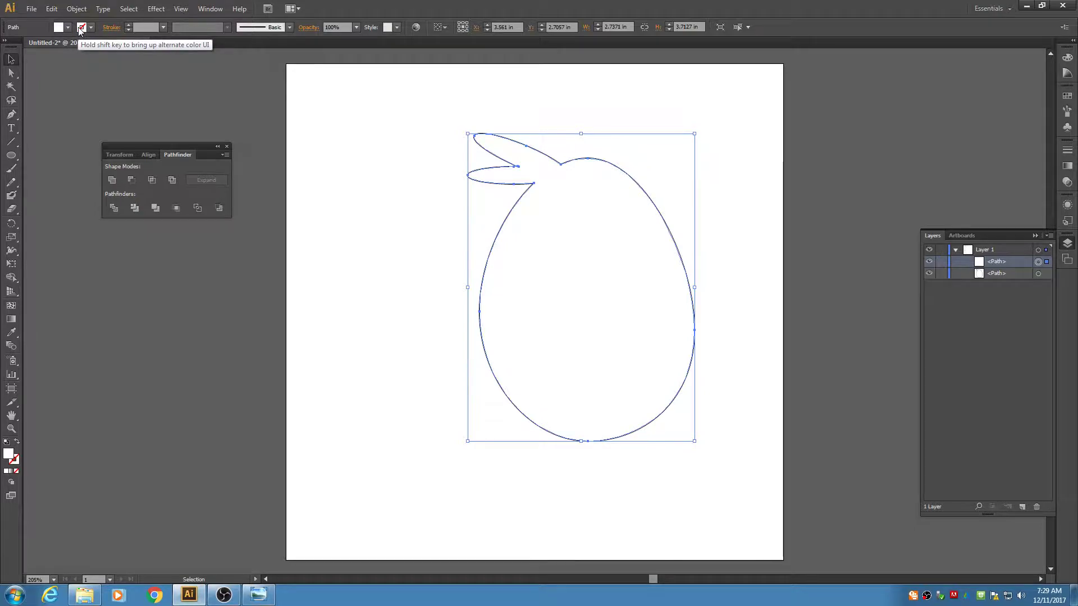
pyautogui.click(67, 28)
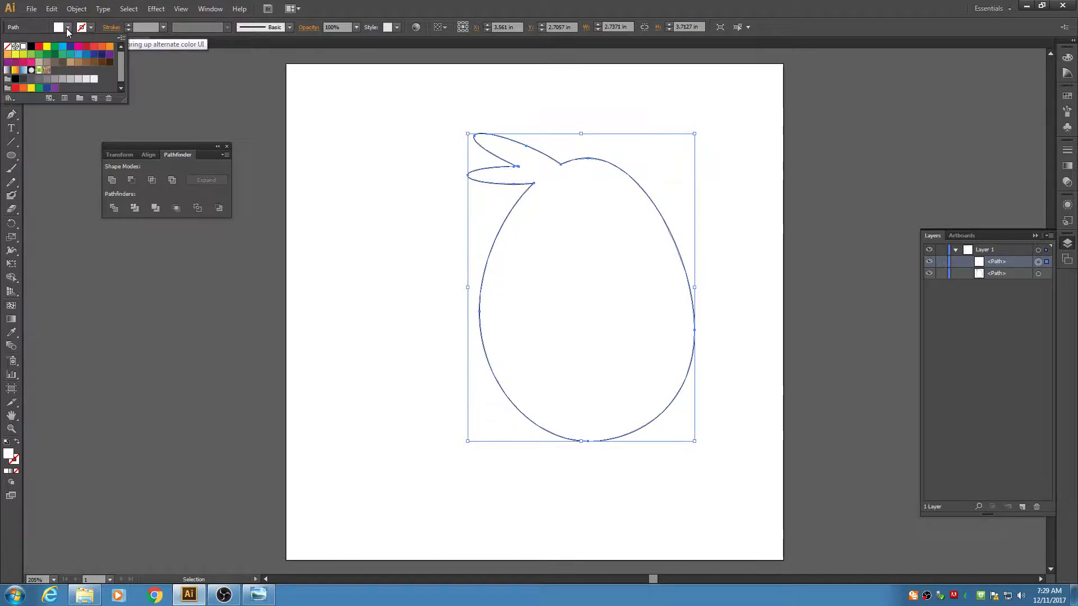
pyautogui.click(39, 48)
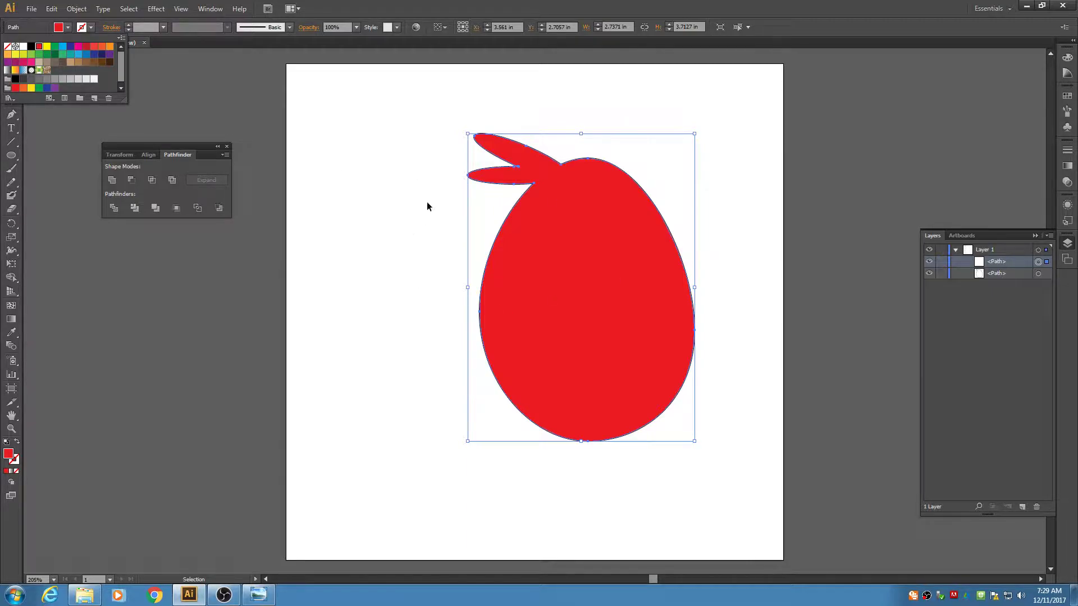
pyautogui.click(399, 128)
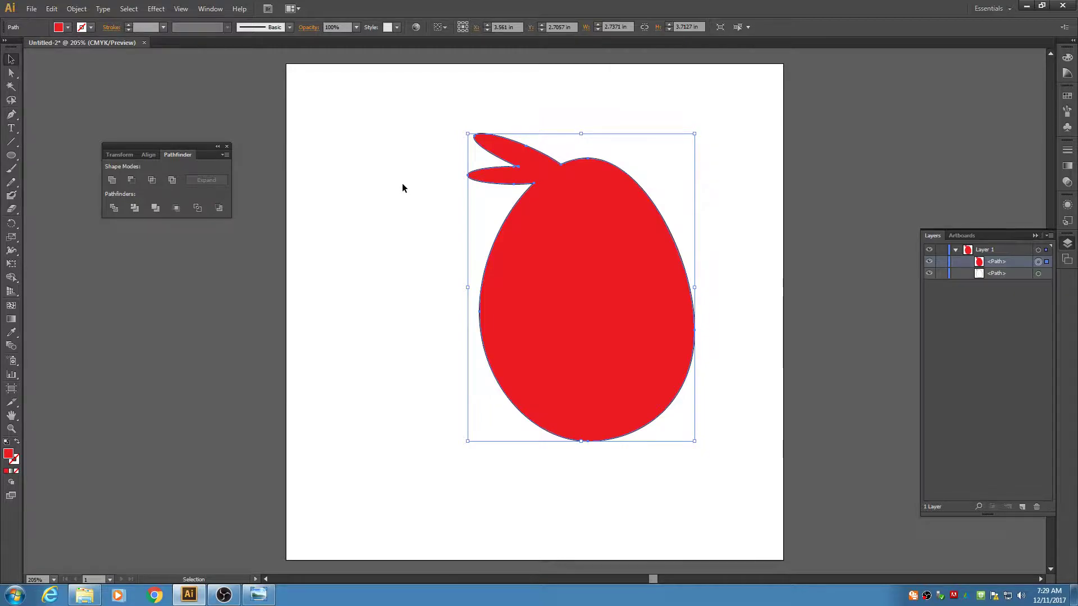
pyautogui.click(377, 179)
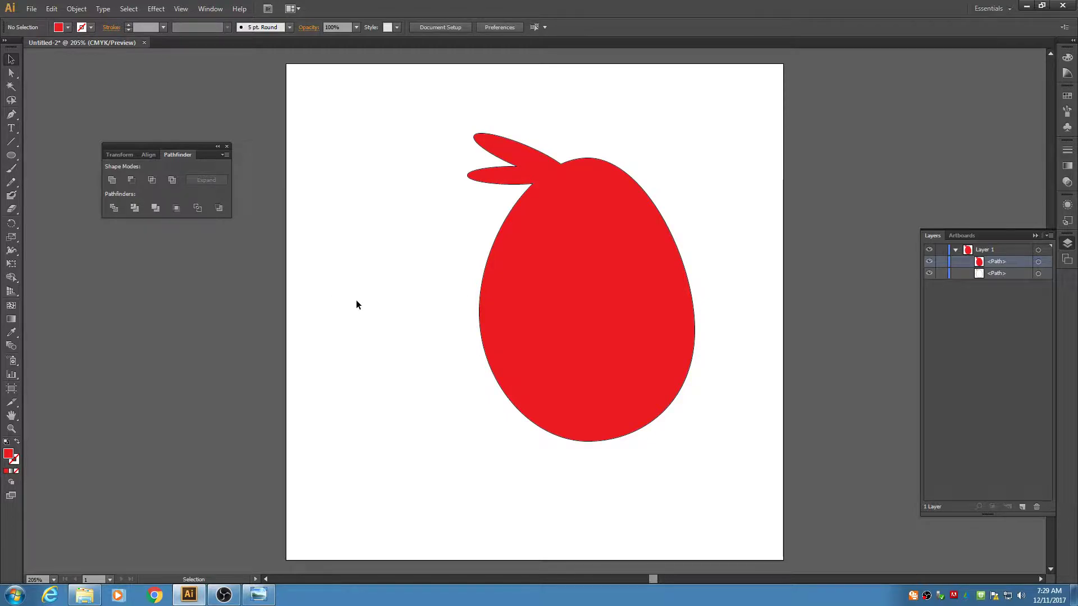
# - Draw a tan ellipse without a stroke, about 2.02 x 1.78 in, beside the body's lower-left edge
pyautogui.click(10, 155)
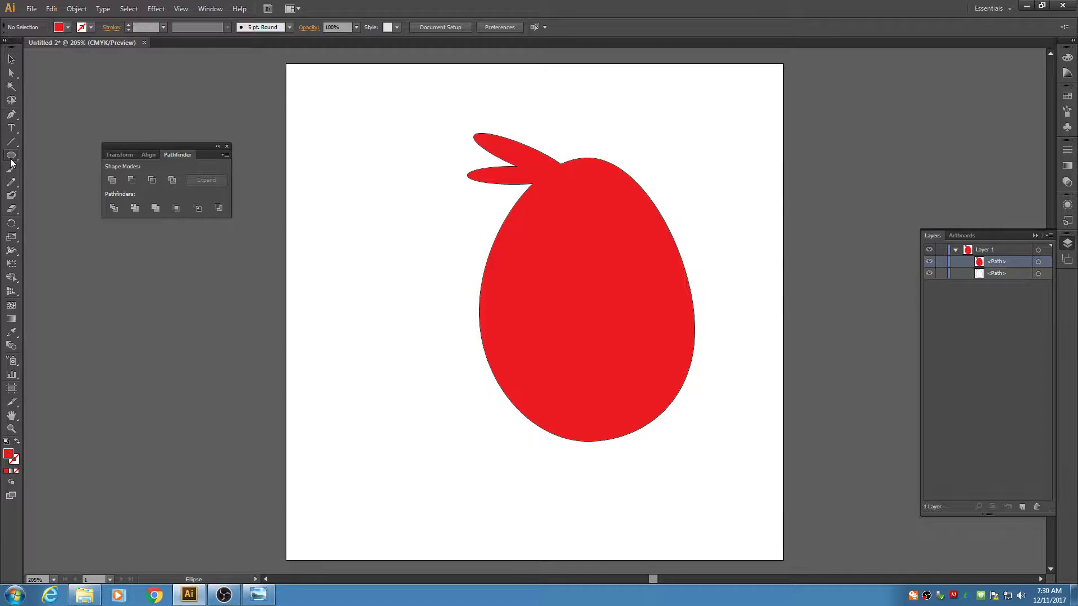
pyautogui.click(70, 28)
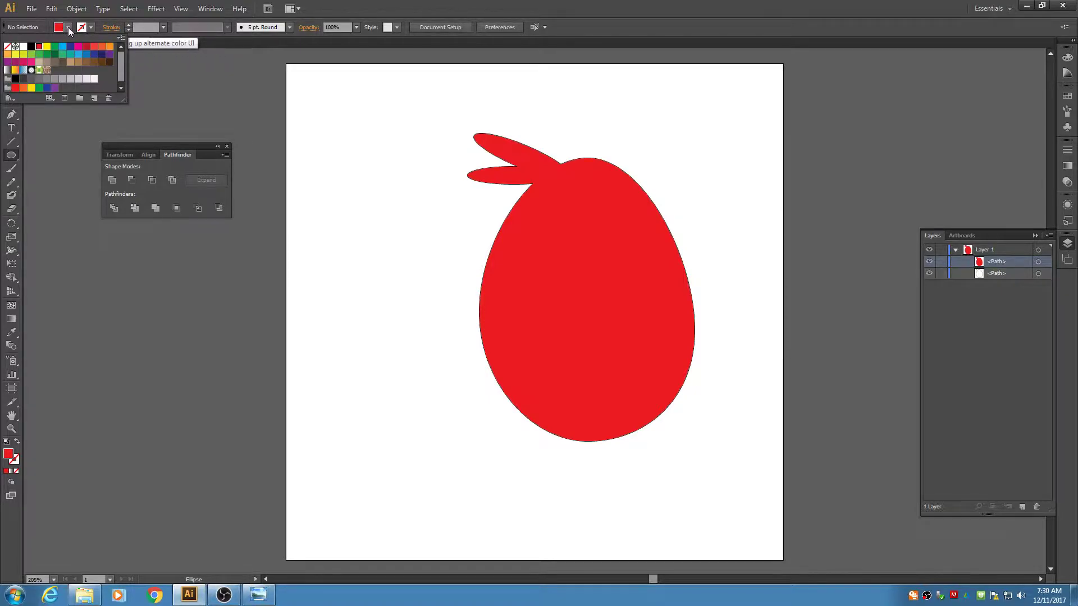
pyautogui.click(71, 63)
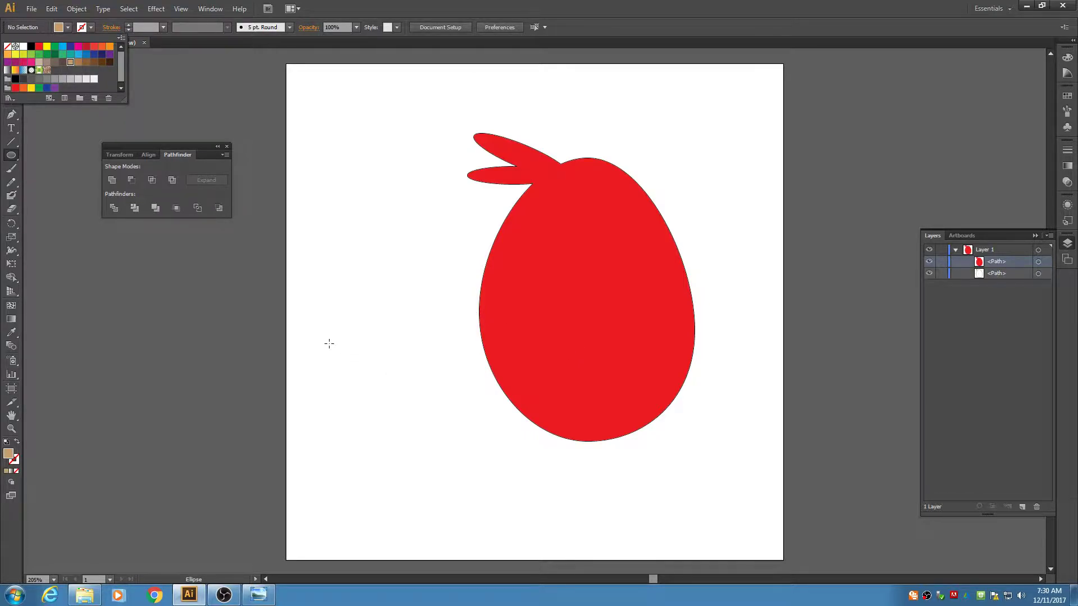
pyautogui.press('Escape')
pyautogui.moveTo(321, 305); pyautogui.dragTo(488, 452)
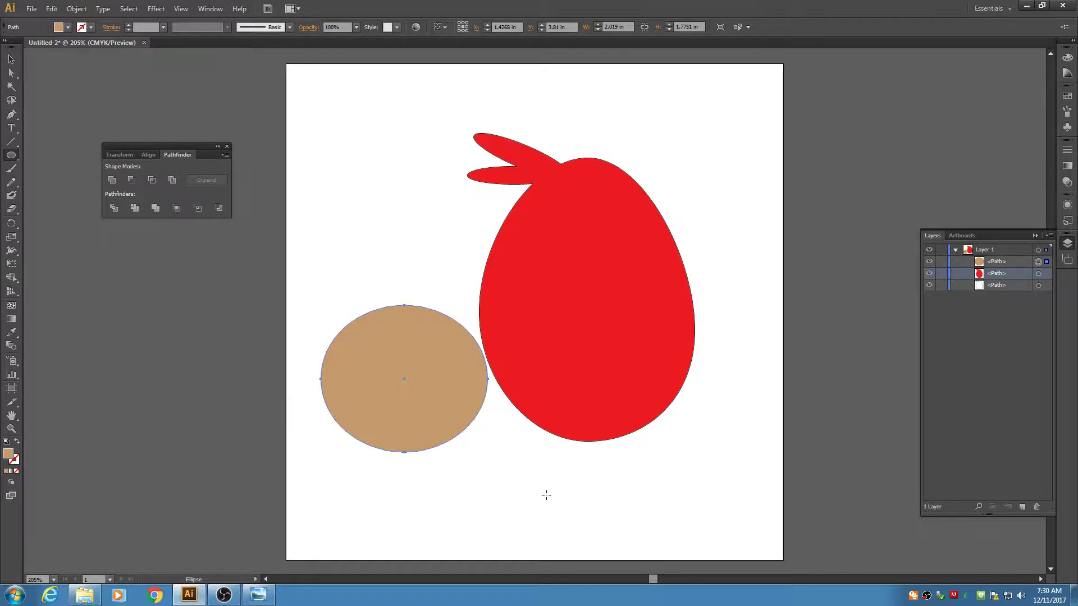
# - Place the tan ellipse over the body's lower-right part and stretch it upward to about 1.92 in high
pyautogui.click(12, 61)
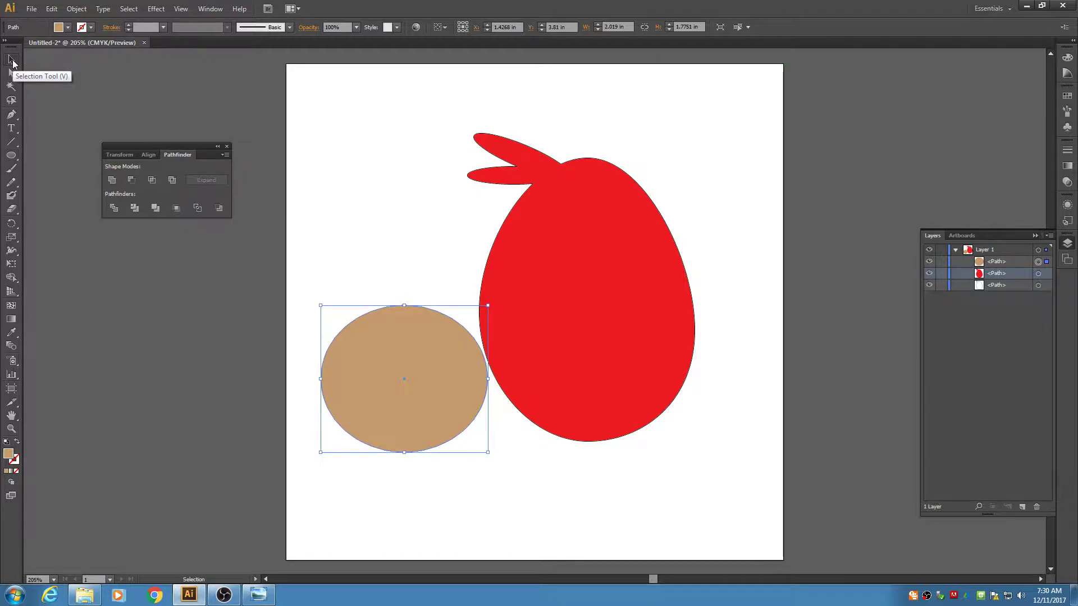
pyautogui.moveTo(435, 351); pyautogui.dragTo(668, 349)
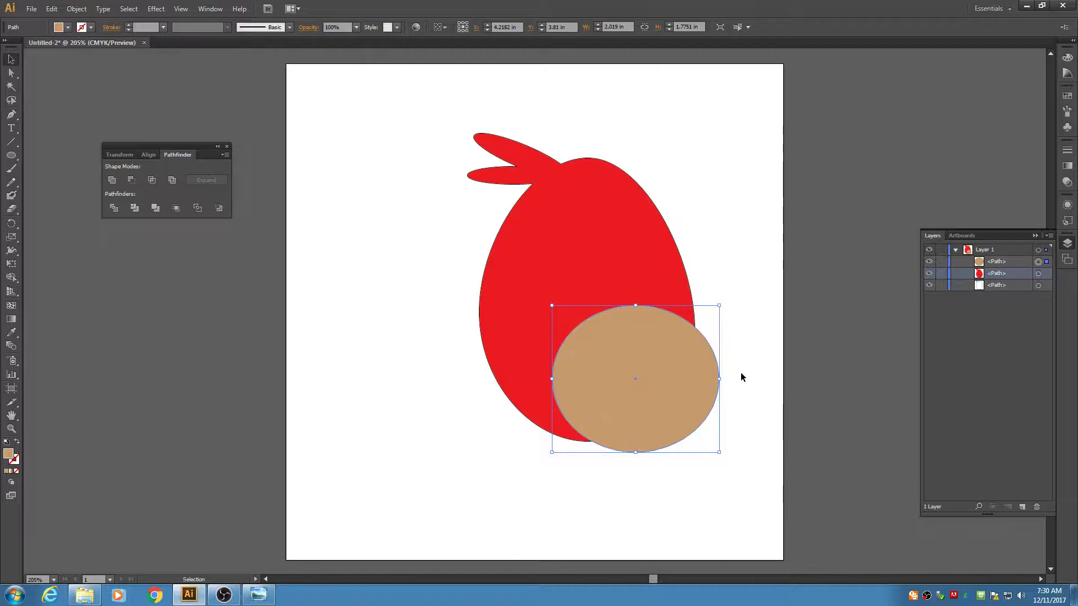
pyautogui.moveTo(635, 304); pyautogui.dragTo(636, 292)
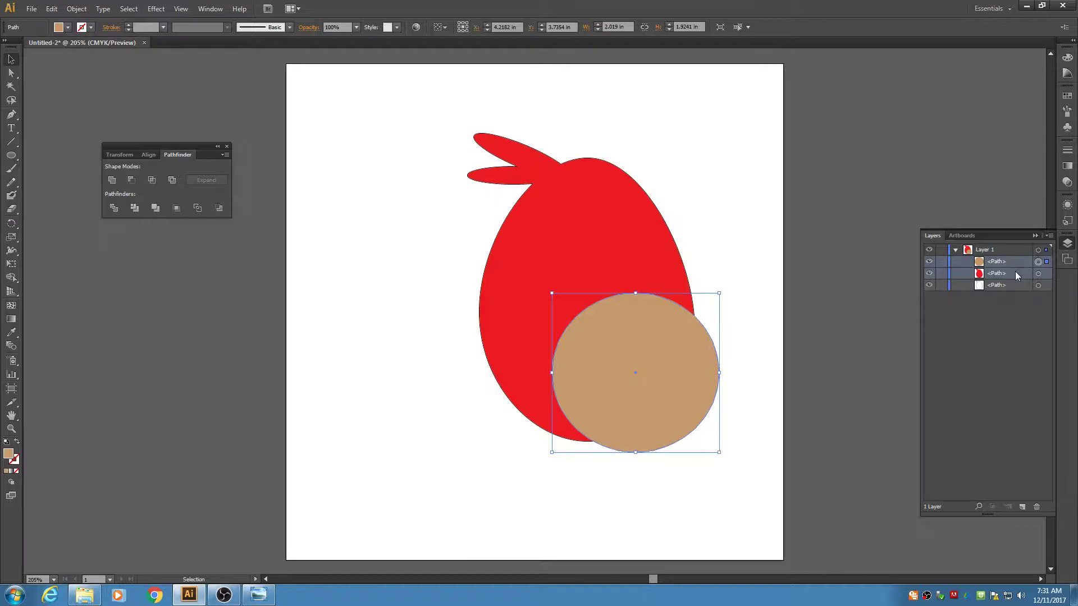
# - Divide the tan ellipse and front red body with Pathfinder, and delete the tan piece that extends outside the egg
pyautogui.keyDown('shift'); pyautogui.click(1047, 274); pyautogui.keyUp('shift')
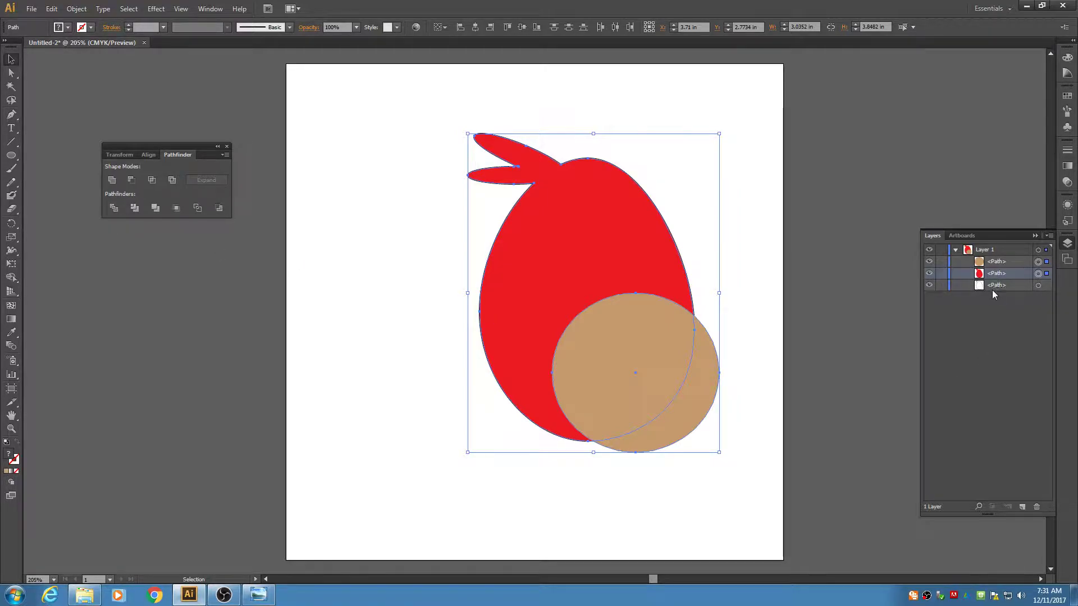
pyautogui.click(114, 208)
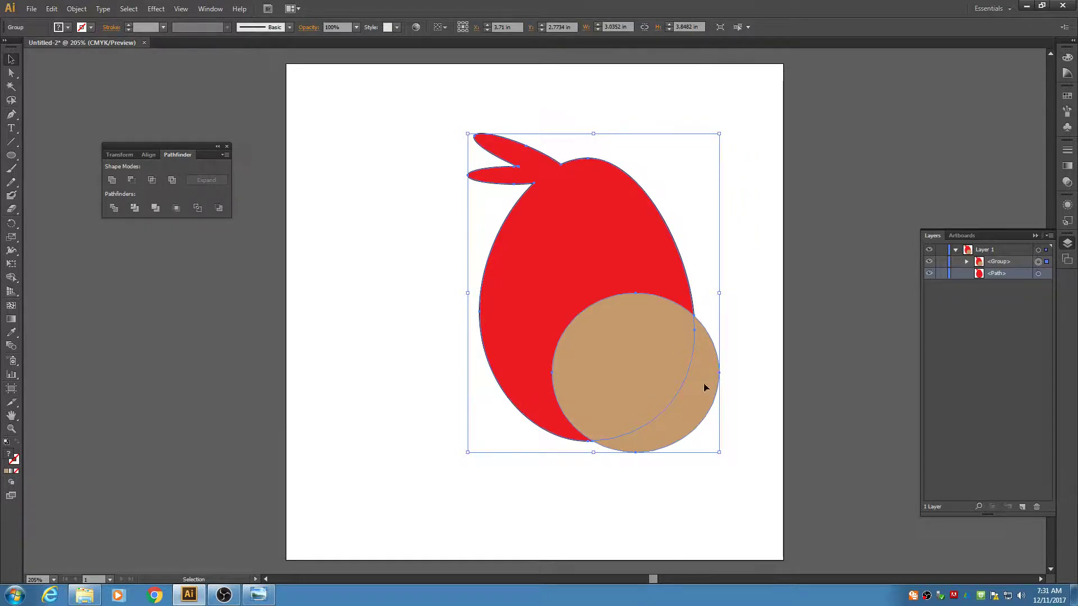
pyautogui.click(967, 262)
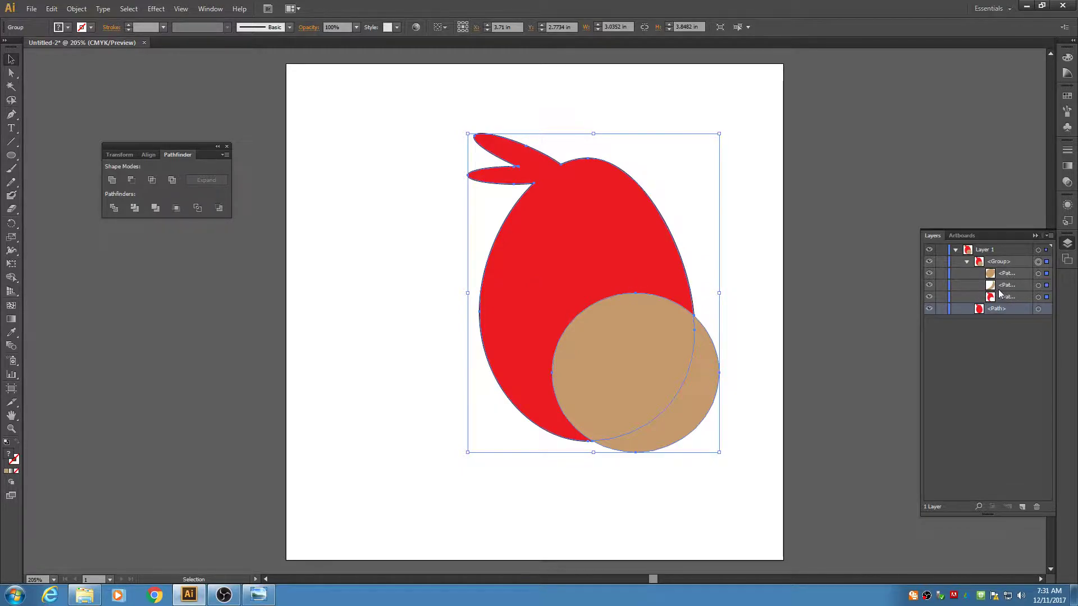
pyautogui.click(929, 286)
pyautogui.click(929, 286)
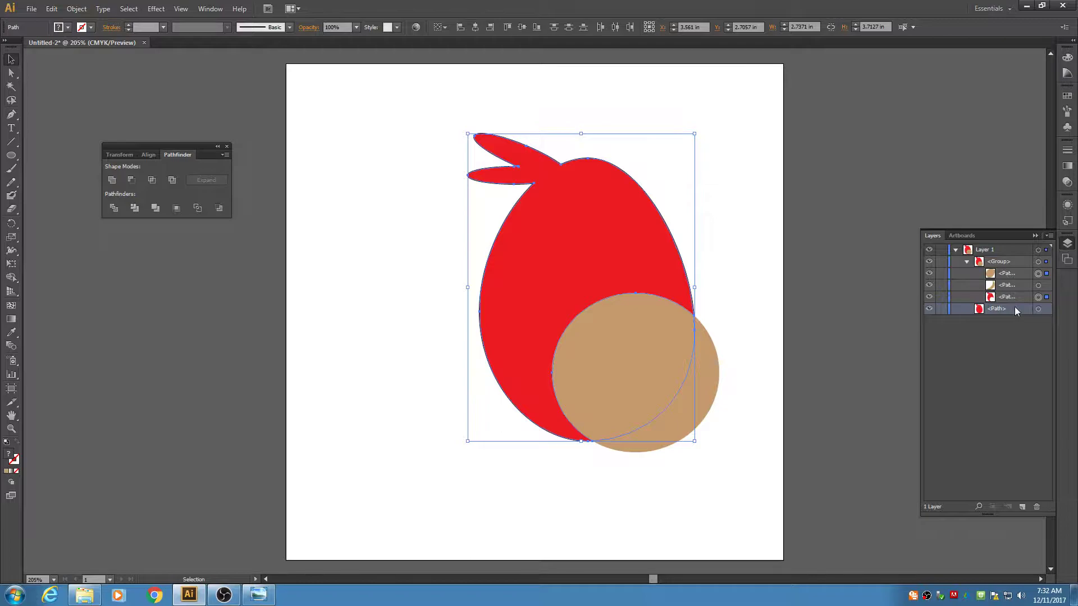
pyautogui.click(1046, 287)
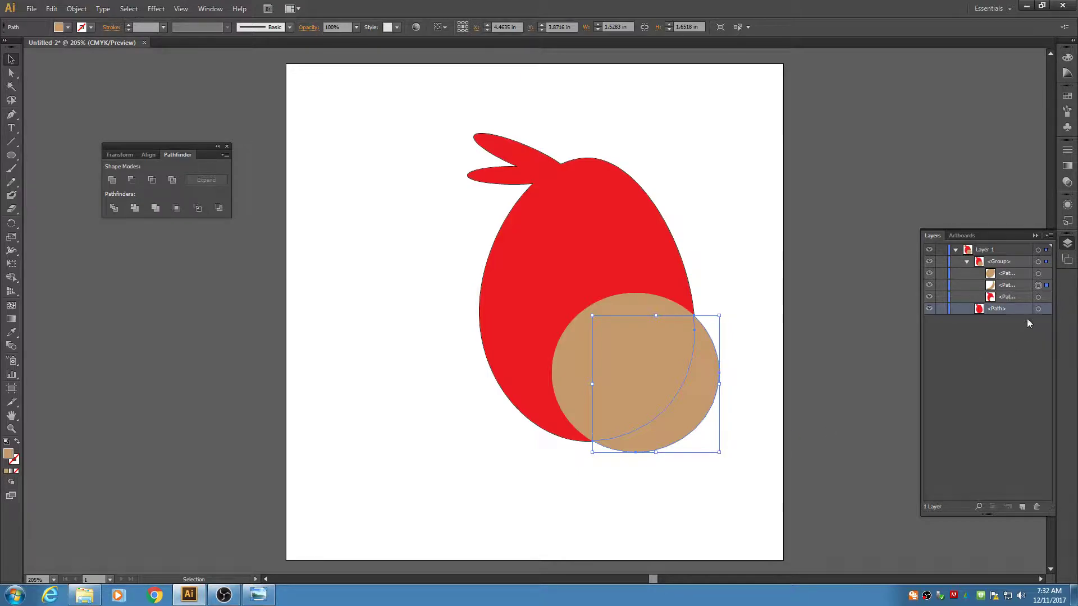
pyautogui.click(1020, 284)
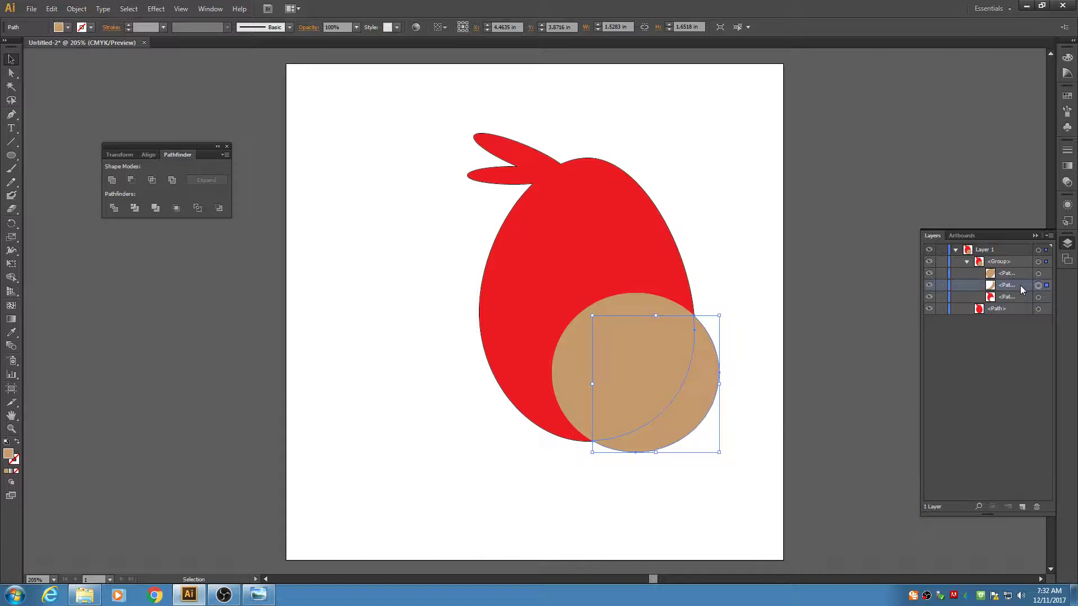
pyautogui.moveTo(1020, 284); pyautogui.dragTo(1038, 508)
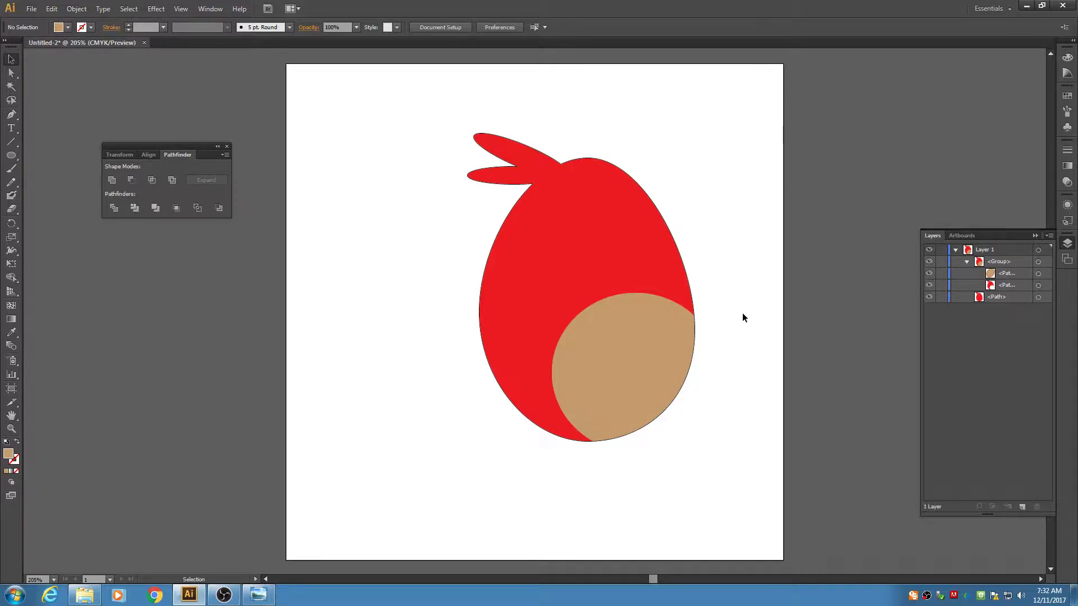
# - Draw a white circle with a black stroke, about 0.53 in across, and place it over the body's upper-right edge
pyautogui.click(13, 158)
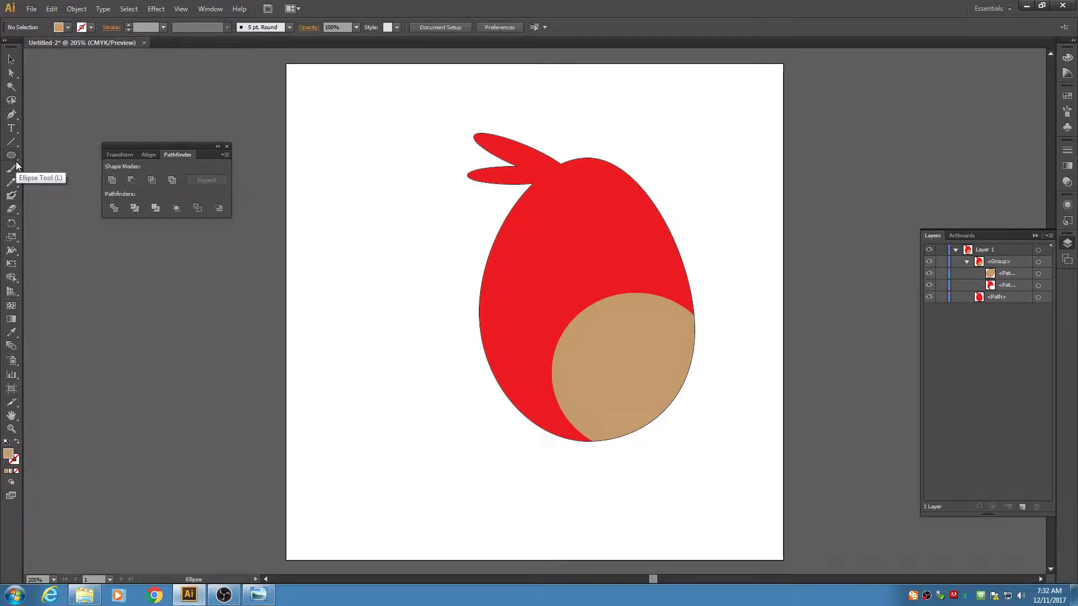
pyautogui.click(65, 28)
pyautogui.click(23, 46)
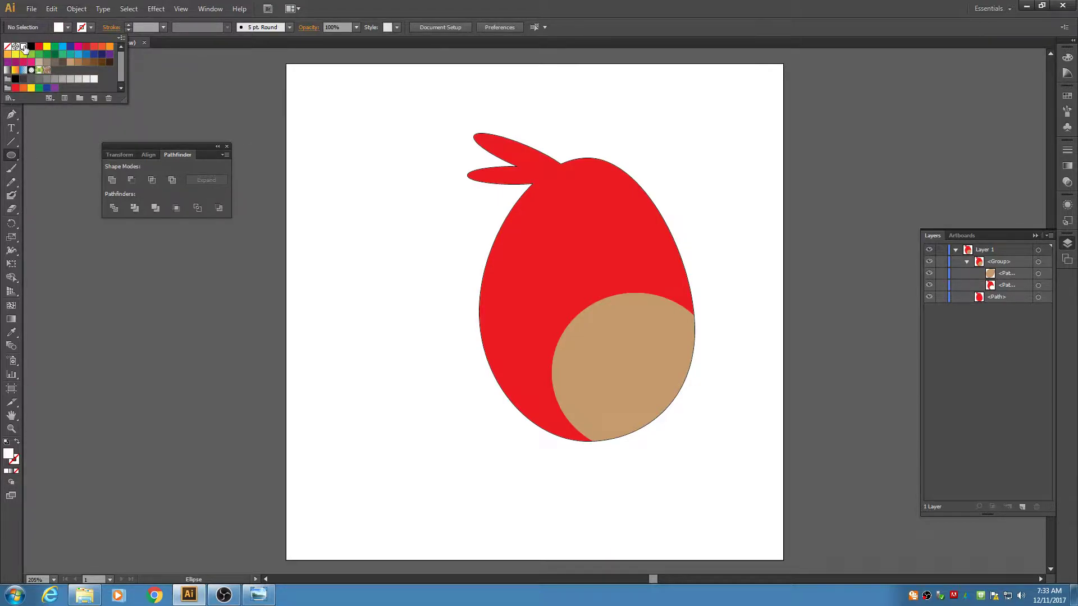
pyautogui.click(92, 29)
pyautogui.click(92, 29)
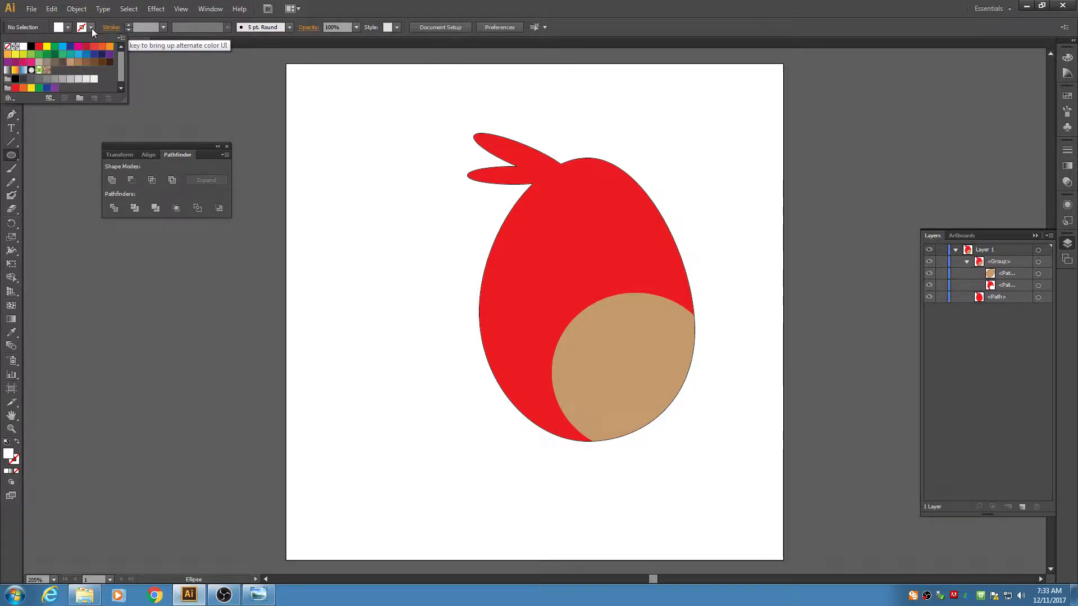
pyautogui.click(31, 47)
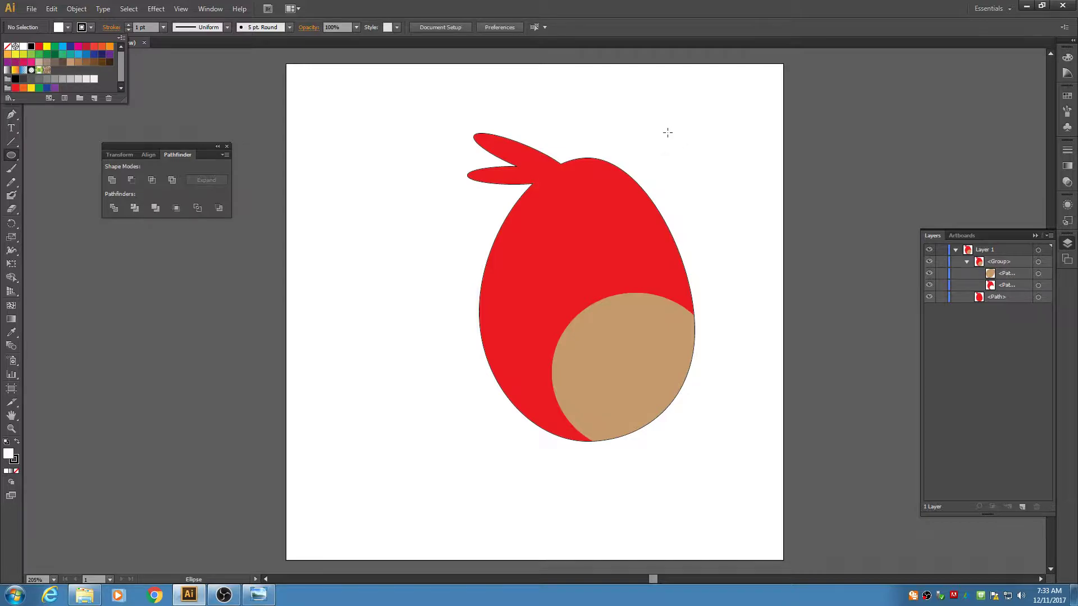
pyautogui.click(663, 133)
pyautogui.moveTo(655, 130); pyautogui.dragTo(699, 174)
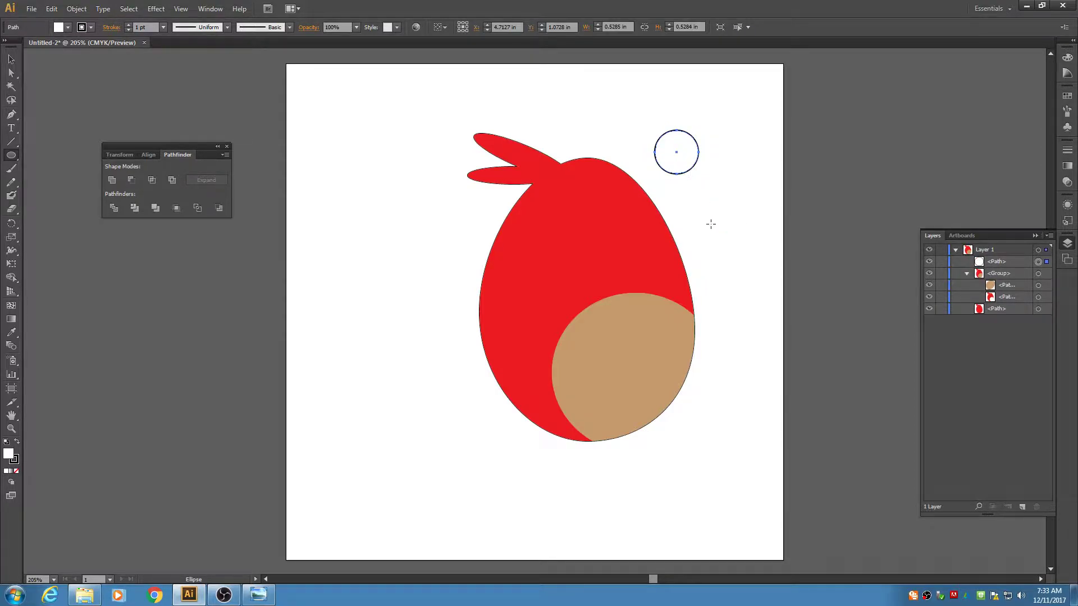
pyautogui.click(11, 59)
pyautogui.moveTo(687, 153); pyautogui.dragTo(656, 185)
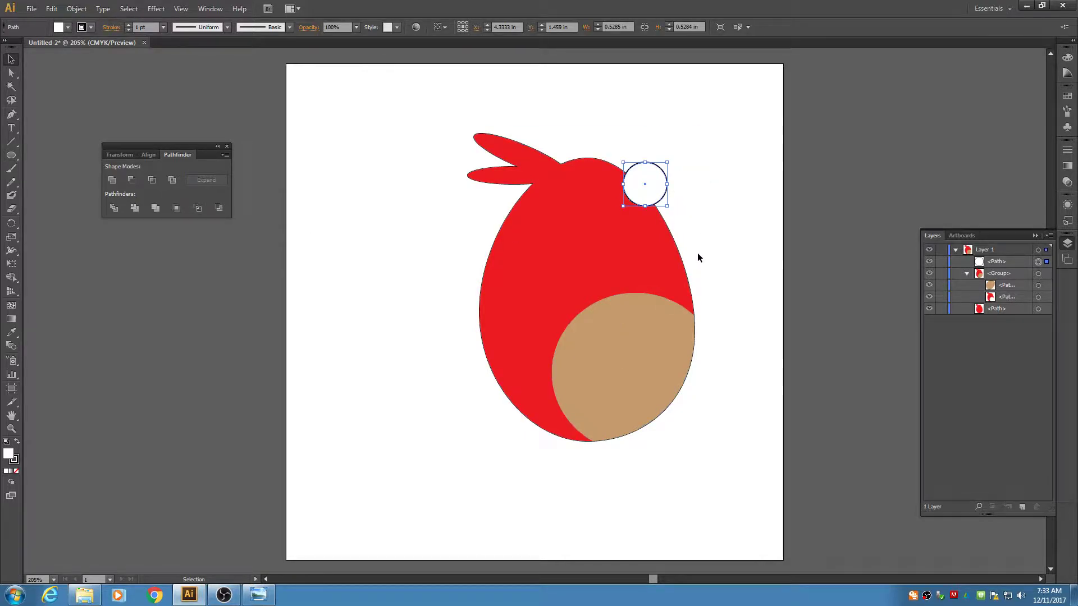
# - Move the white circle onto the upper part of the red body and place a duplicate against its upper-right side
pyautogui.moveTo(656, 194); pyautogui.dragTo(602, 220)
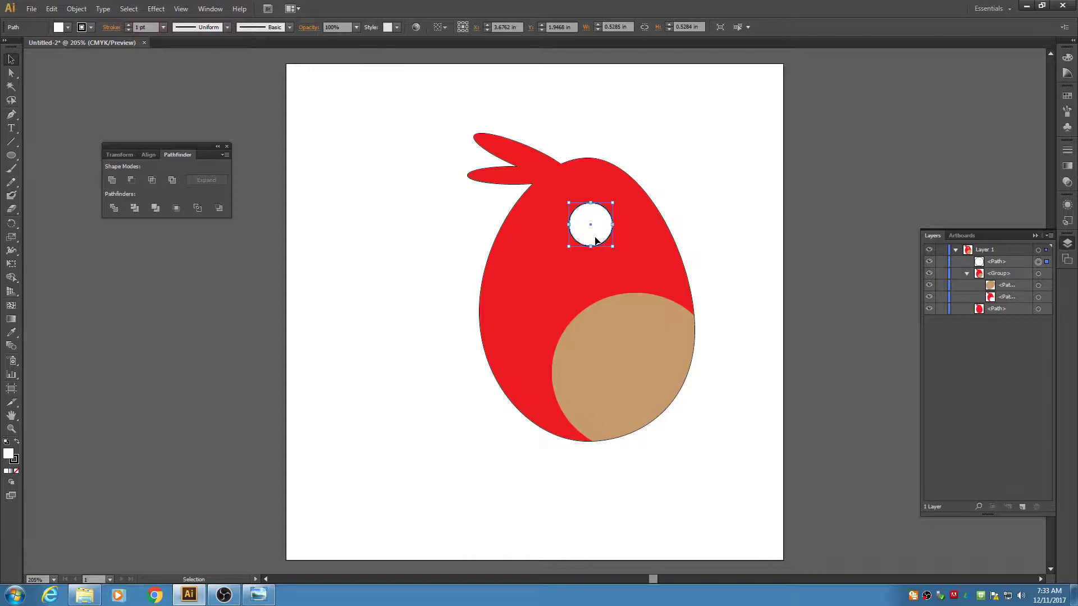
pyautogui.moveTo(596, 243); pyautogui.dragTo(637, 230)
pyautogui.click(705, 201)
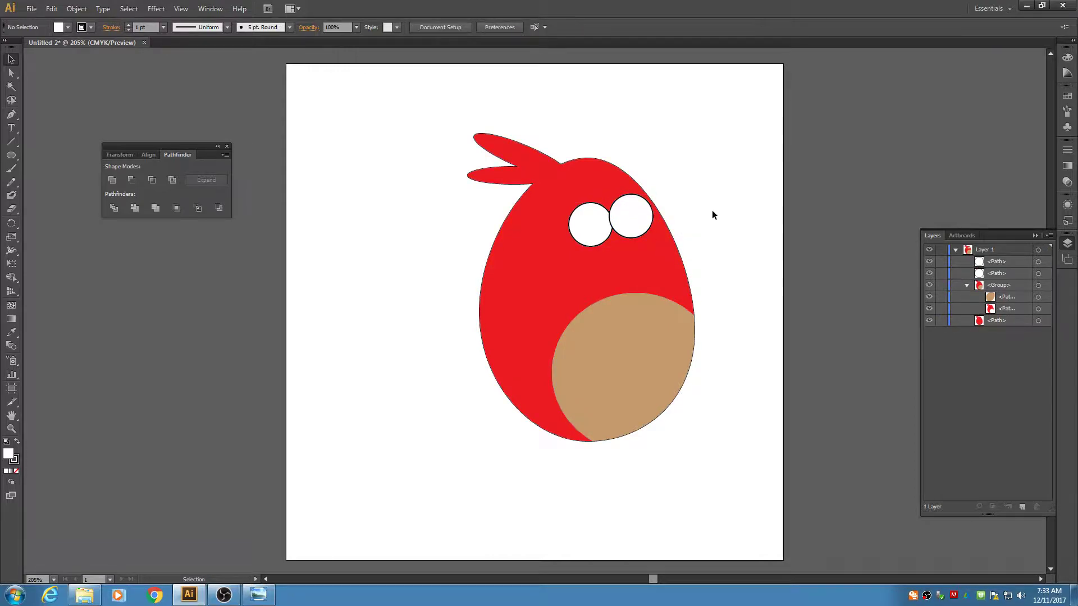
# - Shrink the right white eye circle to about 0.45 in across and nudge it slightly upward
pyautogui.click(639, 223)
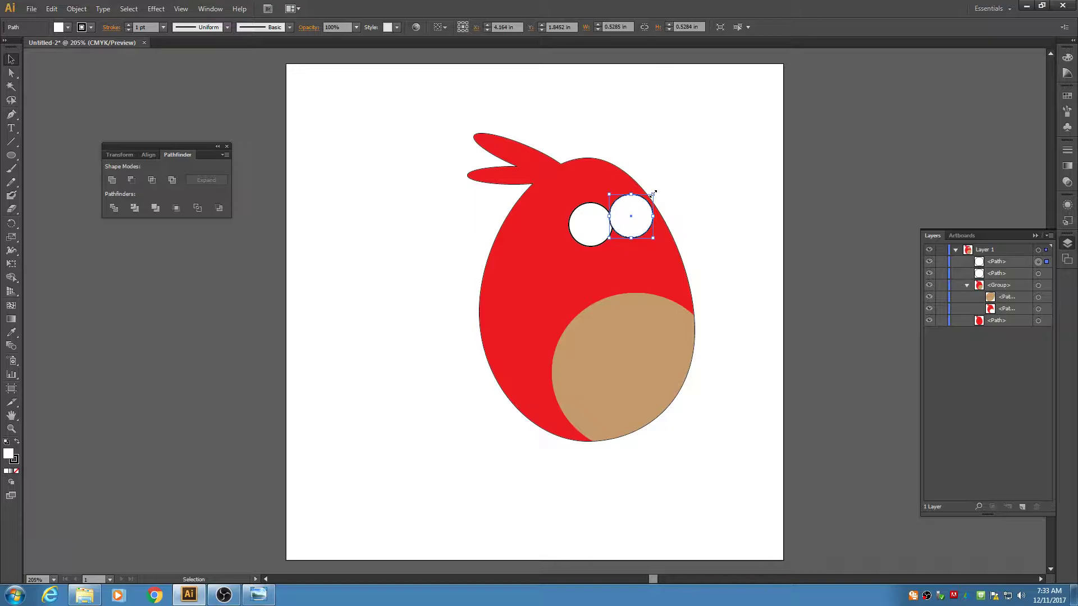
pyautogui.moveTo(654, 193)
pyautogui.mouseDown()
pyautogui.moveTo(640, 209)
pyautogui.moveTo(650, 192)
pyautogui.mouseUp()
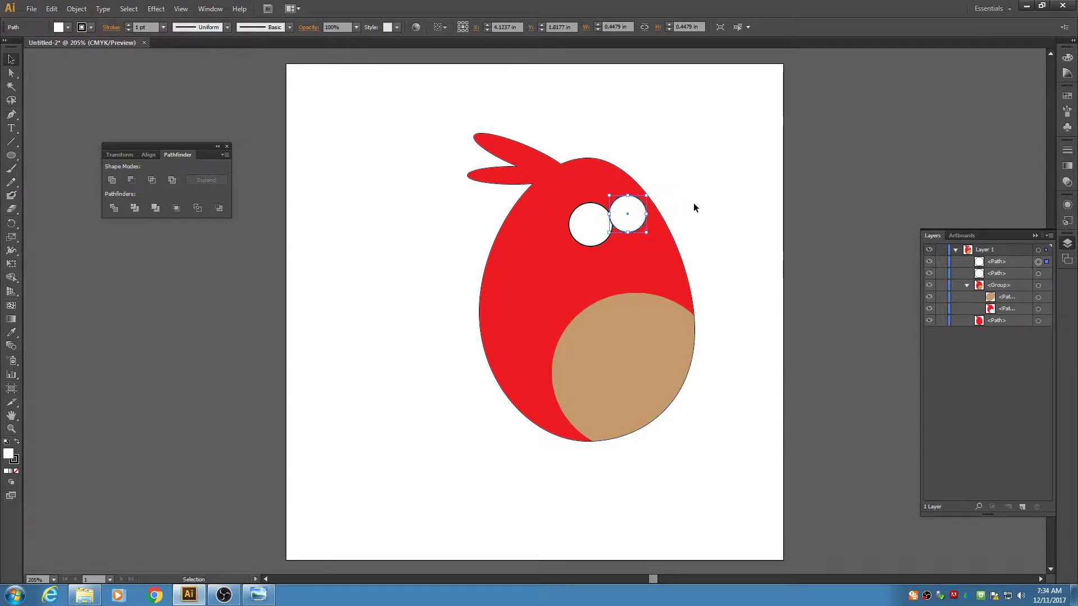
pyautogui.click(693, 204)
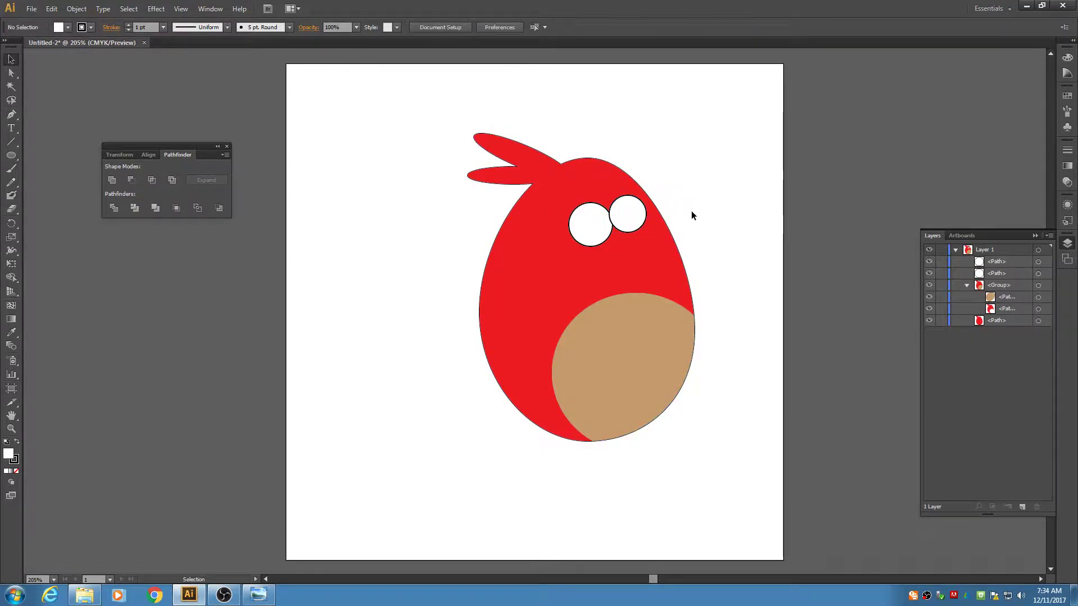
pyautogui.click(637, 213)
pyautogui.click(713, 190)
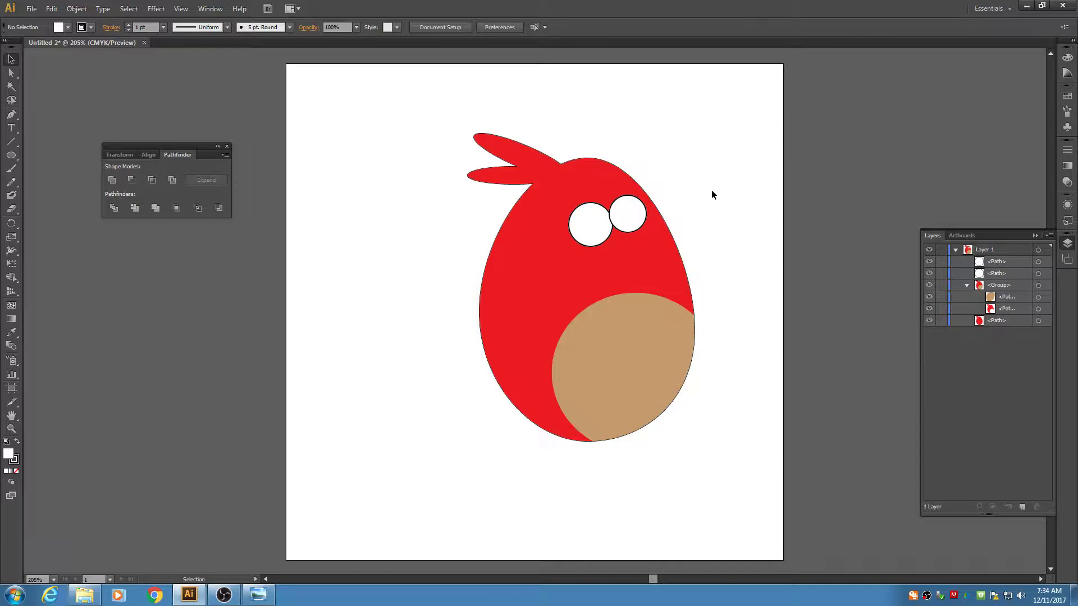
pyautogui.click(623, 206)
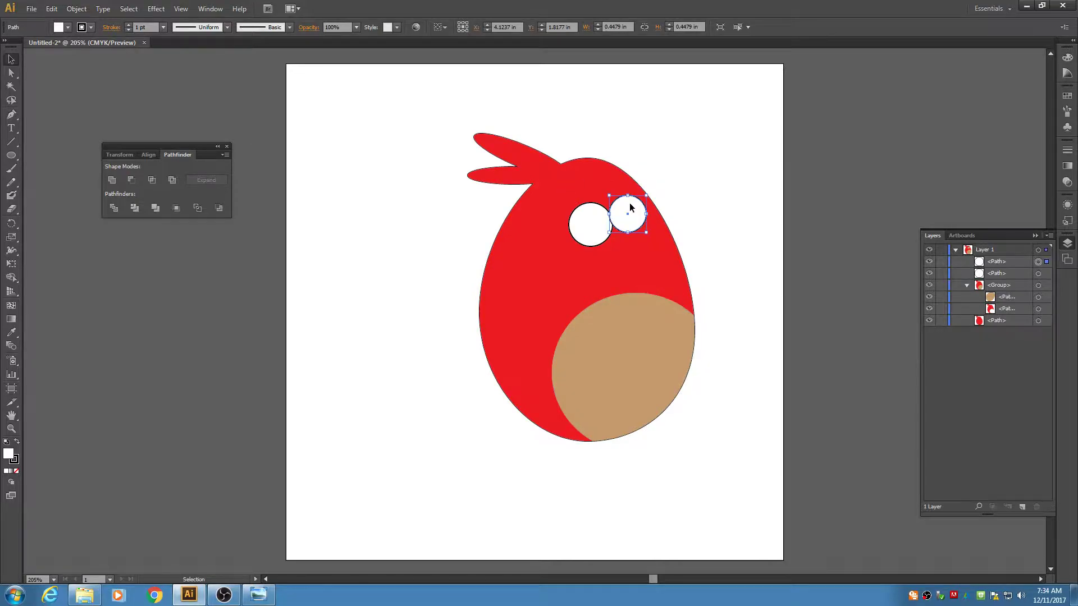
pyautogui.moveTo(630, 207); pyautogui.dragTo(632, 201)
pyautogui.click(695, 190)
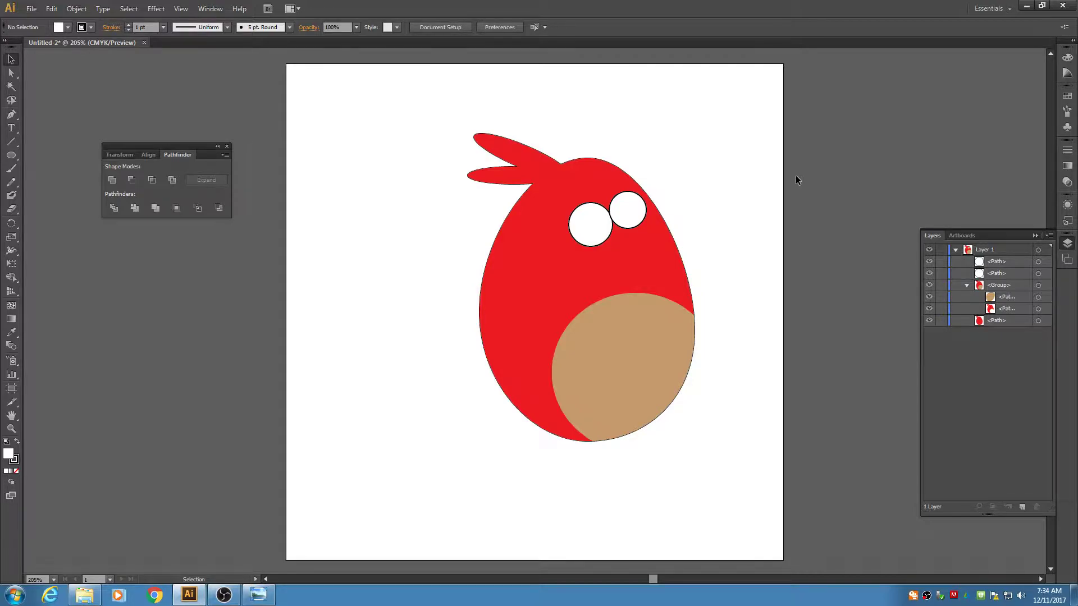
# - Draw a black-filled circle about 0.10 in across on the blank canvas beyond the body's upper-right edge
pyautogui.click(68, 27)
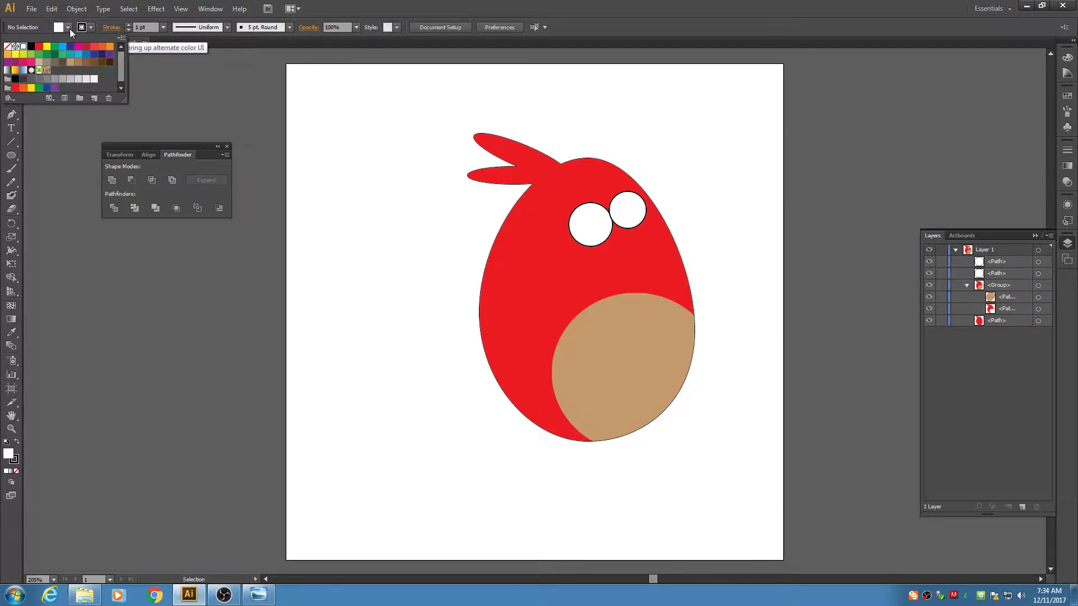
pyautogui.click(31, 46)
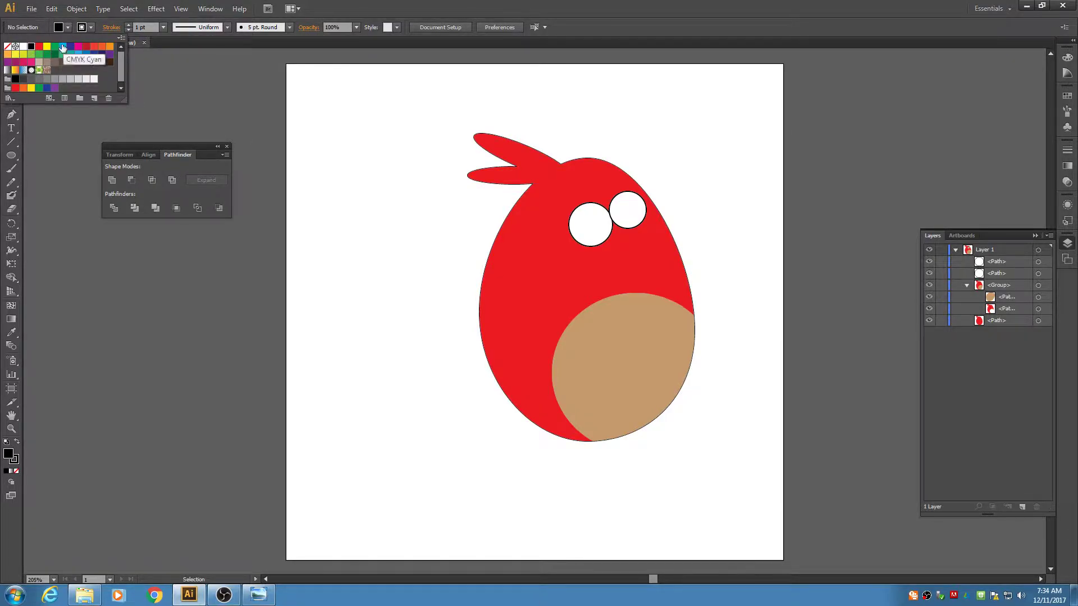
pyautogui.click(11, 156)
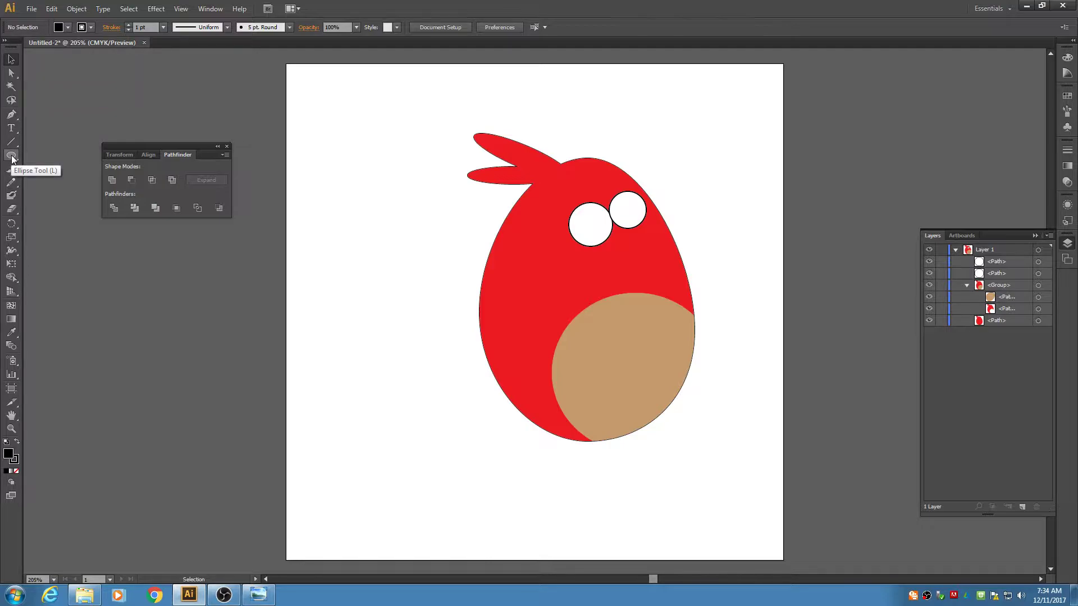
pyautogui.click(12, 156)
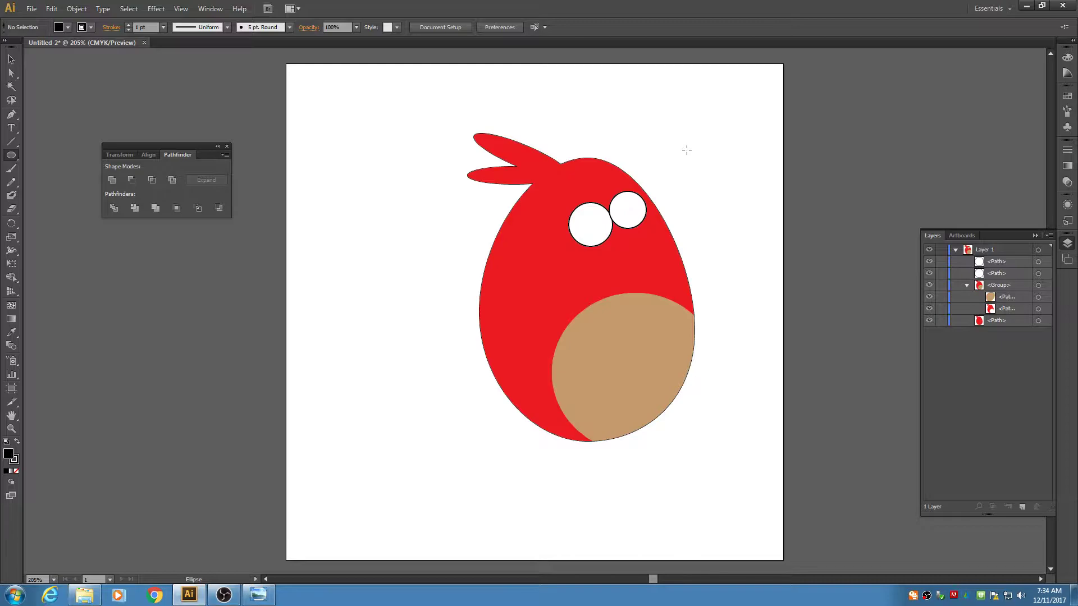
pyautogui.moveTo(677, 140); pyautogui.dragTo(685, 149)
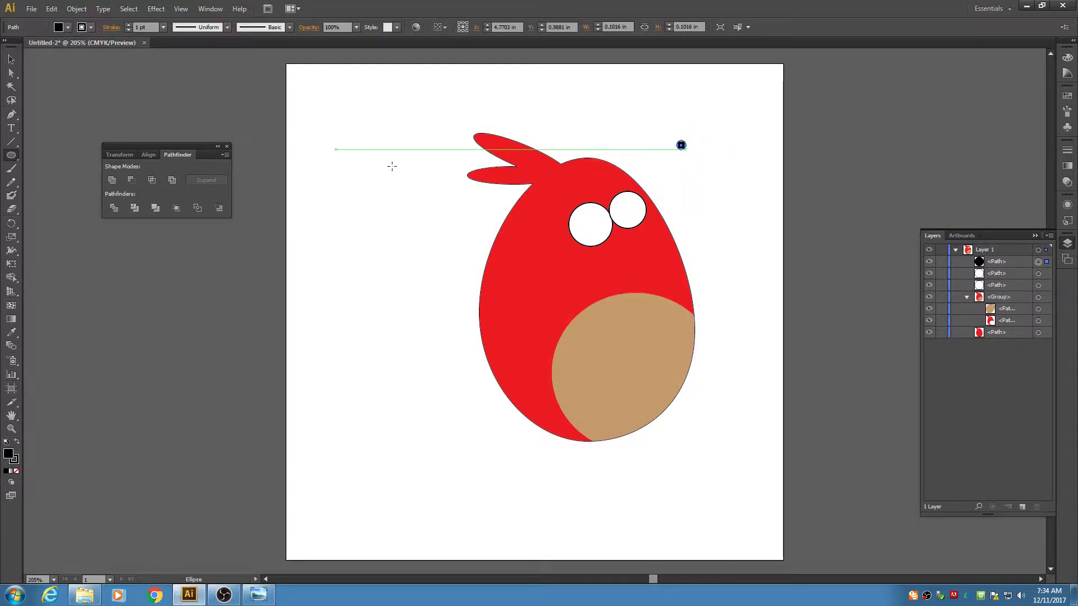
pyautogui.click(11, 59)
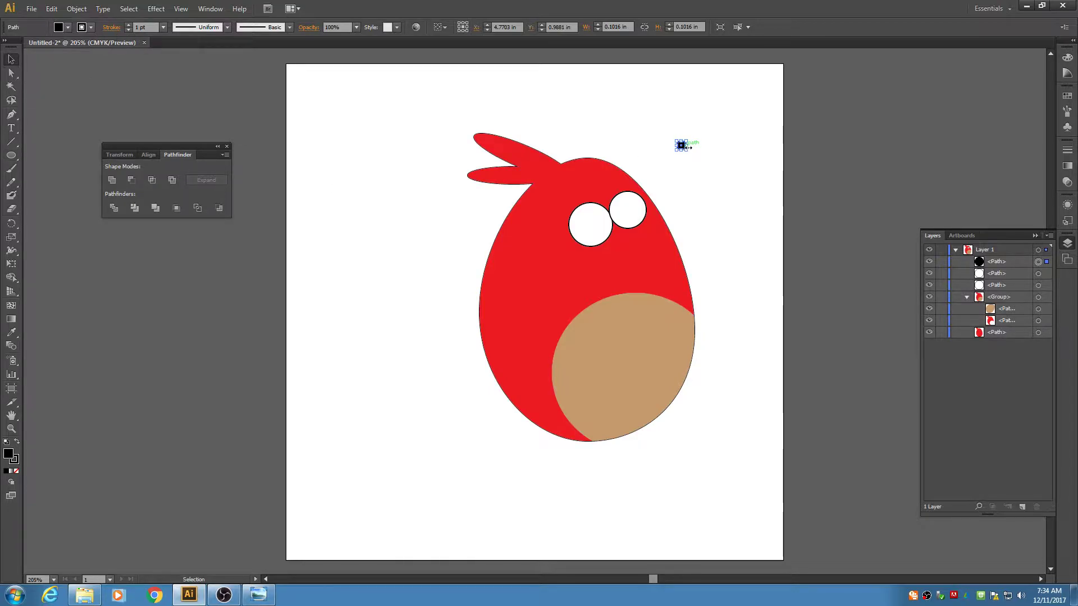
# - Place the black pupil near the inner edge of the larger eye and a duplicate near the inner edge of the smaller eye
pyautogui.scroll(1, 688, 147)
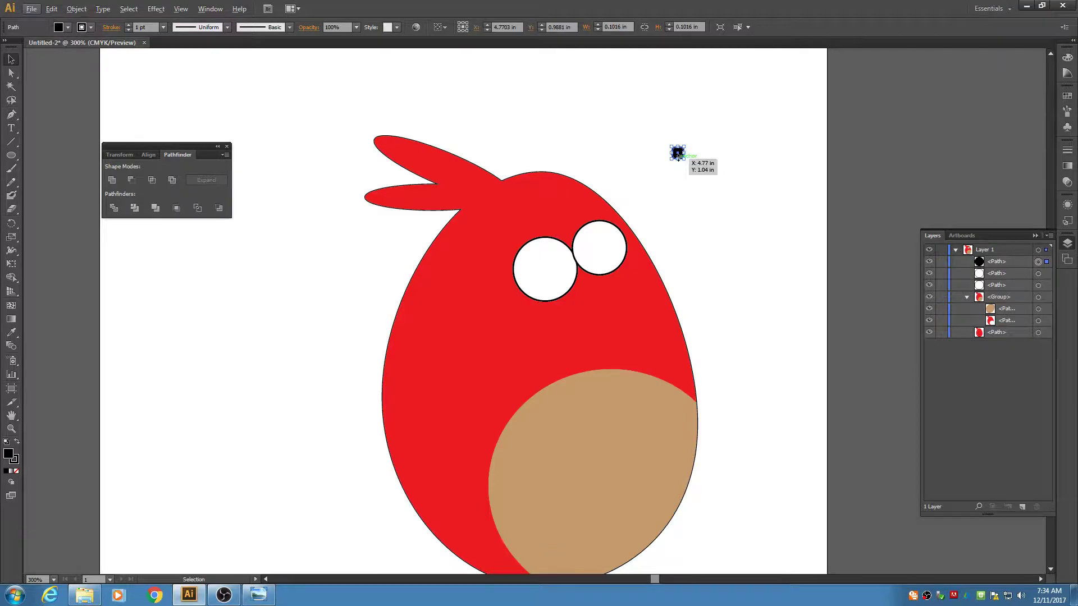
pyautogui.moveTo(678, 154); pyautogui.dragTo(566, 265)
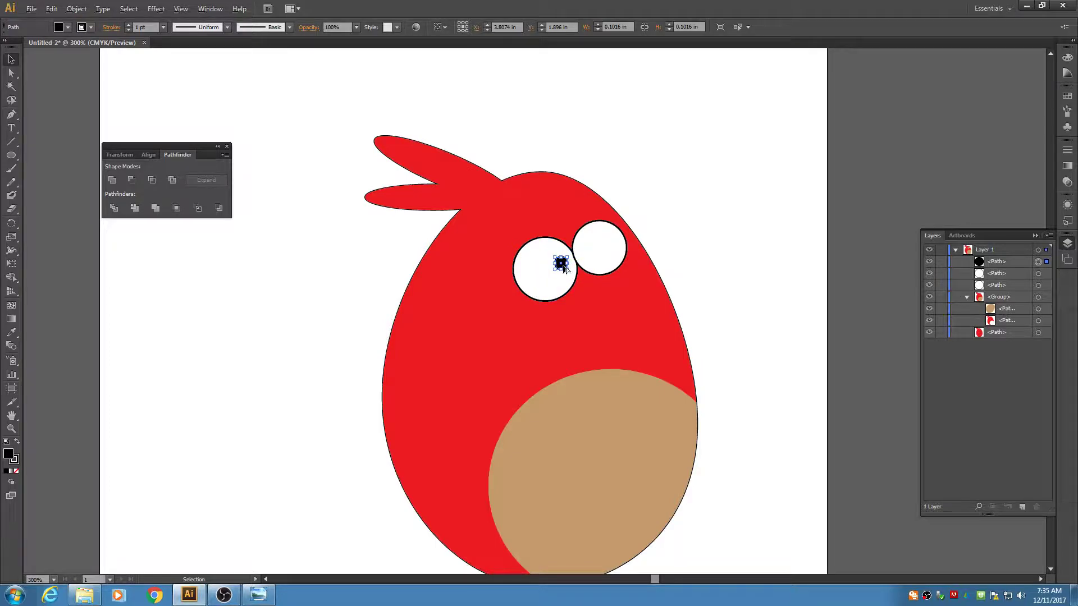
pyautogui.moveTo(566, 267); pyautogui.dragTo(591, 251)
pyautogui.click(673, 211)
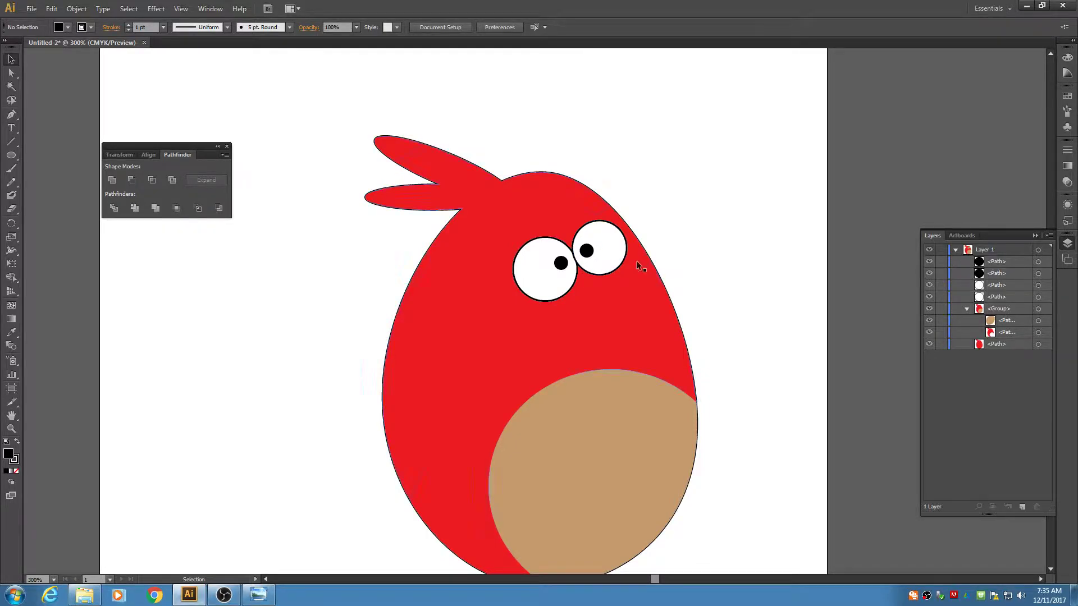
pyautogui.moveTo(589, 258); pyautogui.dragTo(585, 261)
pyautogui.click(667, 212)
pyautogui.scroll(-2, 707, 186)
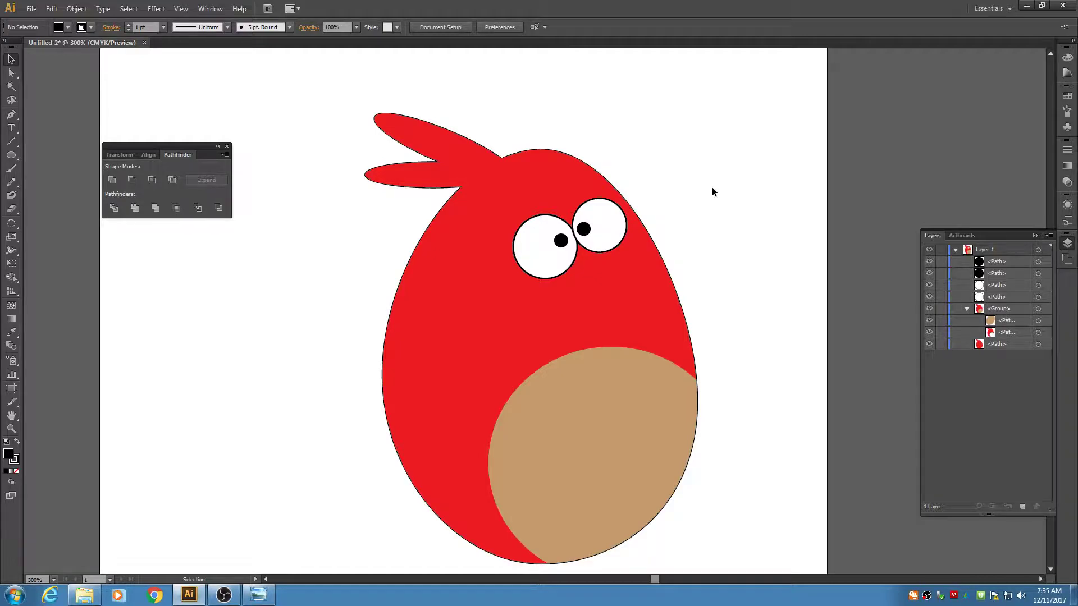
# - Draw a black rectangle about 1.10 x 0.18 in on the blank canvas left of the bird
pyautogui.click(15, 156)
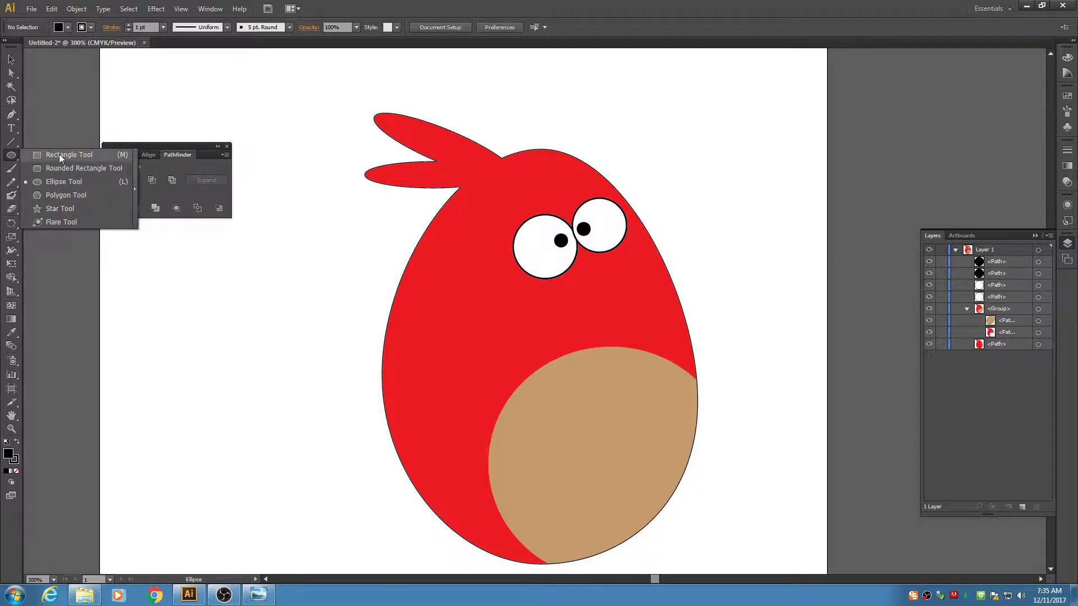
pyautogui.click(59, 154)
pyautogui.moveTo(179, 269); pyautogui.dragTo(312, 290)
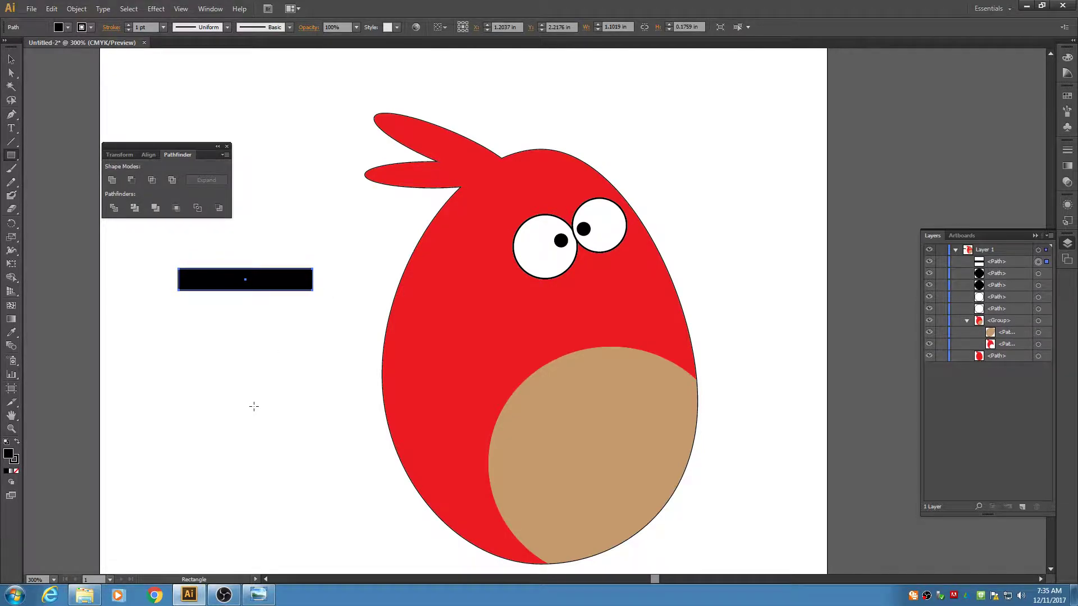
# - Reshape the black rectangle into a tapered eyebrow by lowering its upper-right corner and moving its upper-left corner up and inward
pyautogui.click(15, 75)
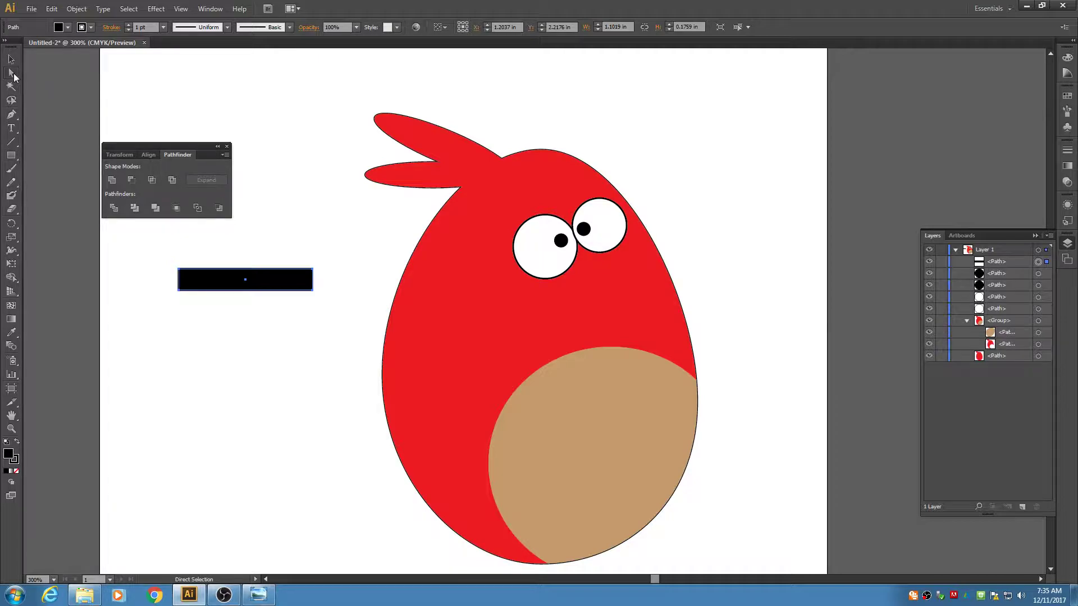
pyautogui.click(313, 272)
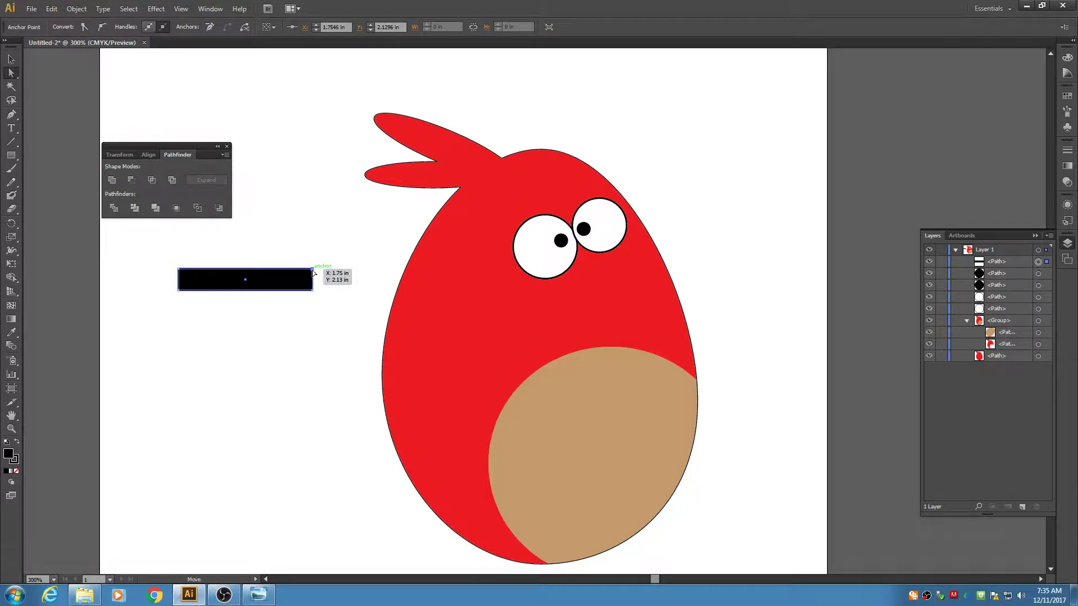
pyautogui.moveTo(313, 272); pyautogui.dragTo(313, 282)
pyautogui.moveTo(179, 269)
pyautogui.mouseDown()
pyautogui.moveTo(201, 261)
pyautogui.moveTo(192, 259)
pyautogui.mouseUp()
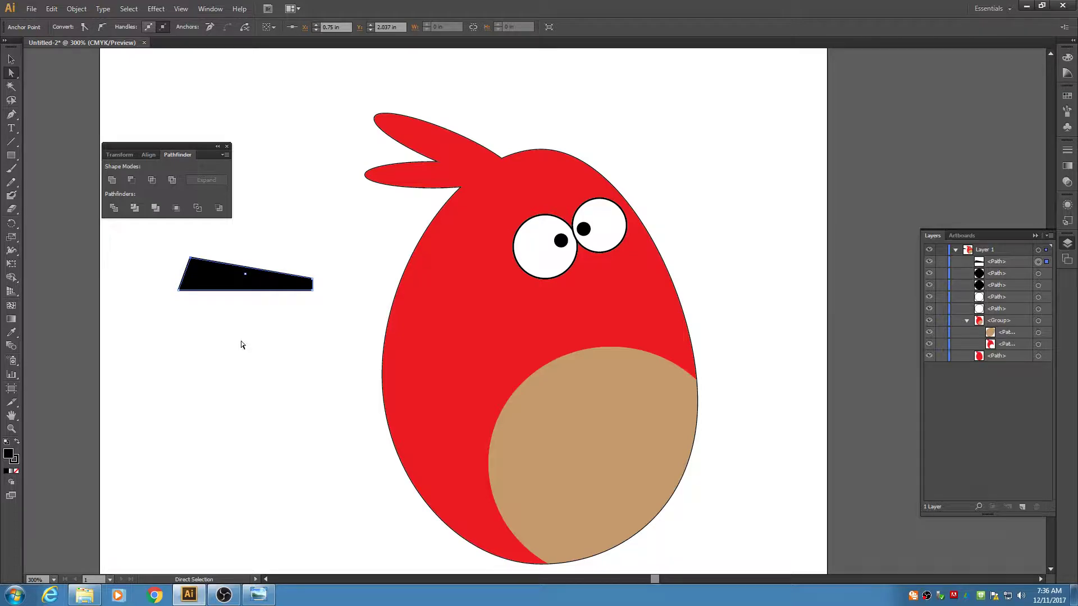
pyautogui.click(242, 347)
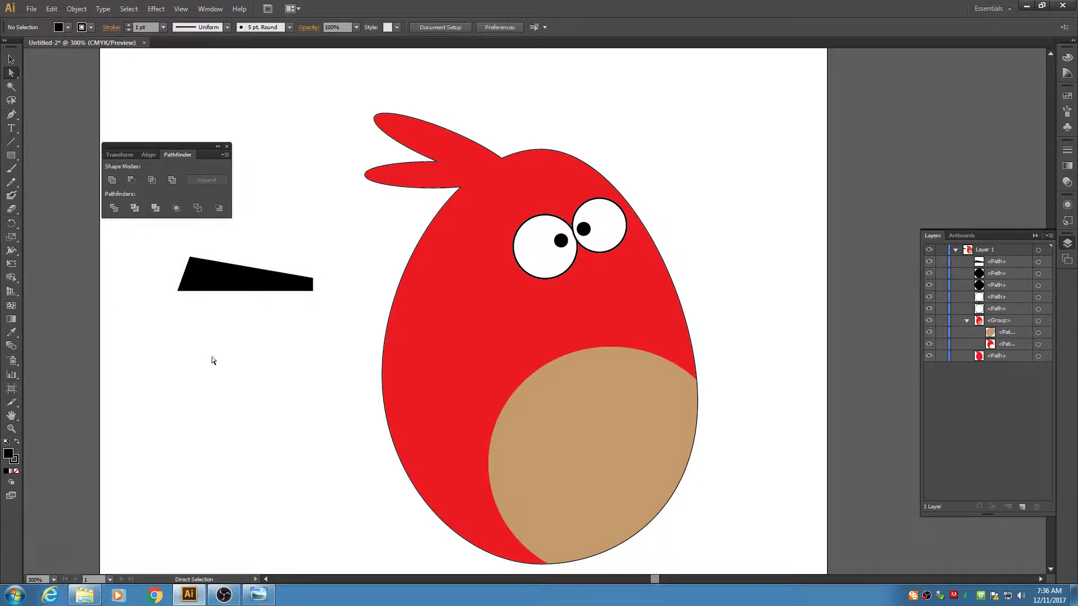
# - Fit the eyebrow above the larger eye at about 0.92 in wide and tilt it downward toward the smaller eye
pyautogui.click(11, 59)
pyautogui.click(233, 283)
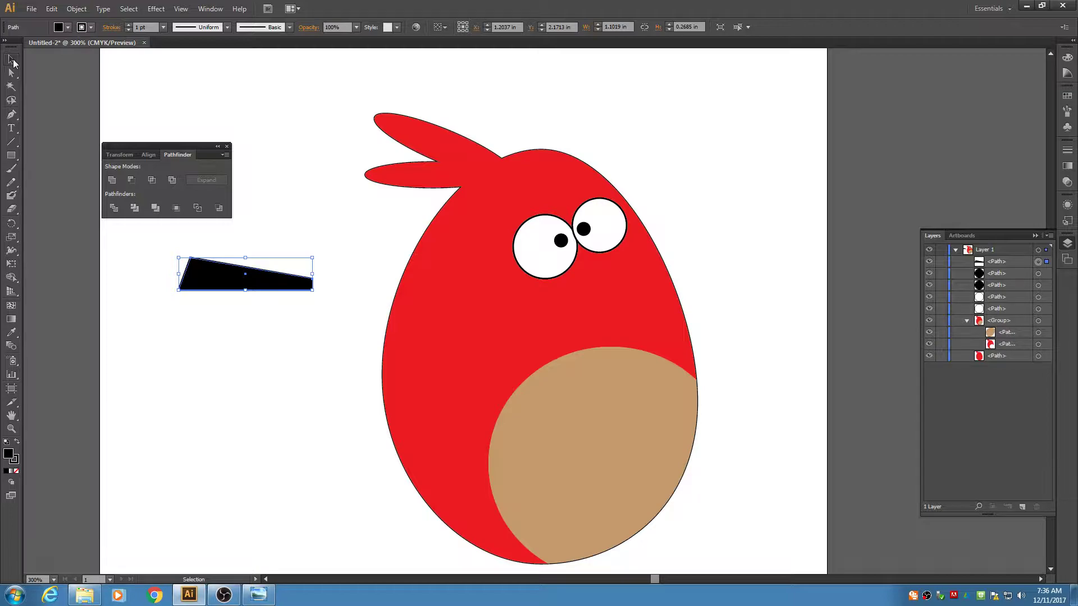
pyautogui.moveTo(312, 274); pyautogui.dragTo(535, 212)
pyautogui.click(308, 372)
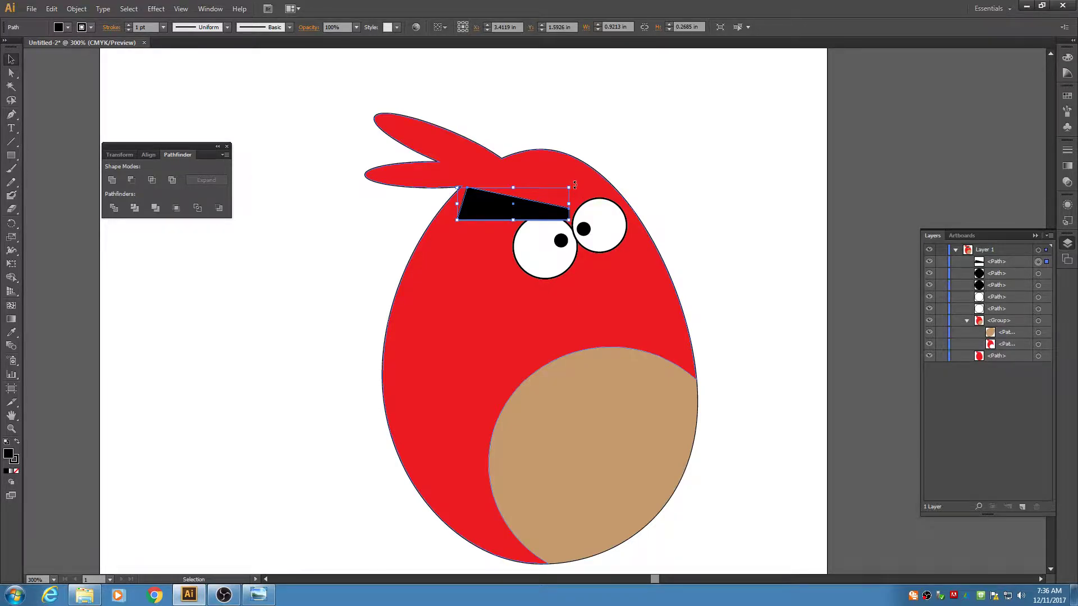
pyautogui.moveTo(575, 185); pyautogui.dragTo(579, 196)
pyautogui.click(489, 260)
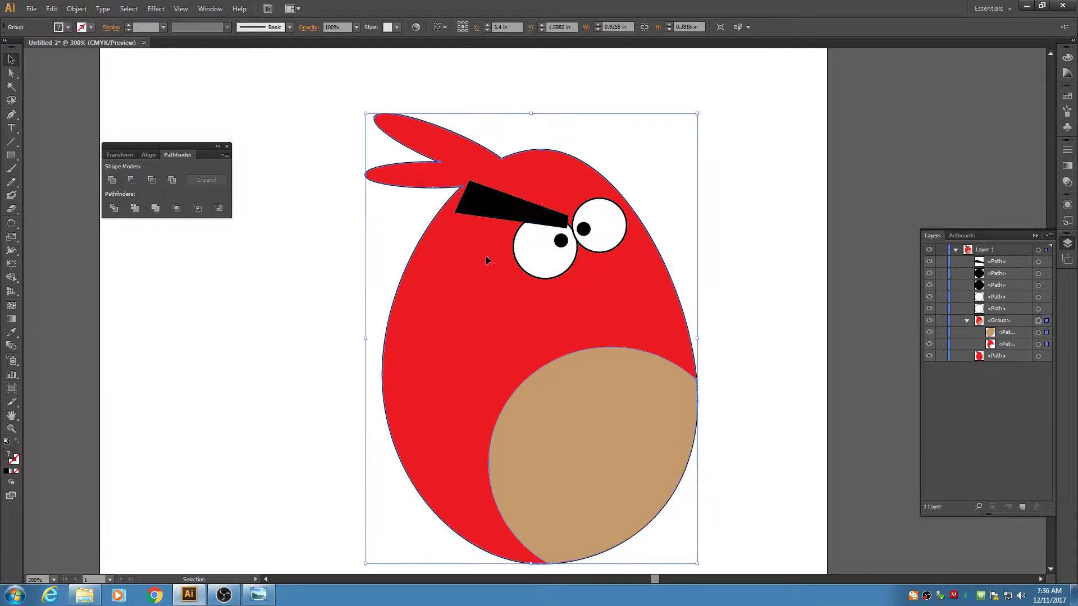
pyautogui.click(254, 346)
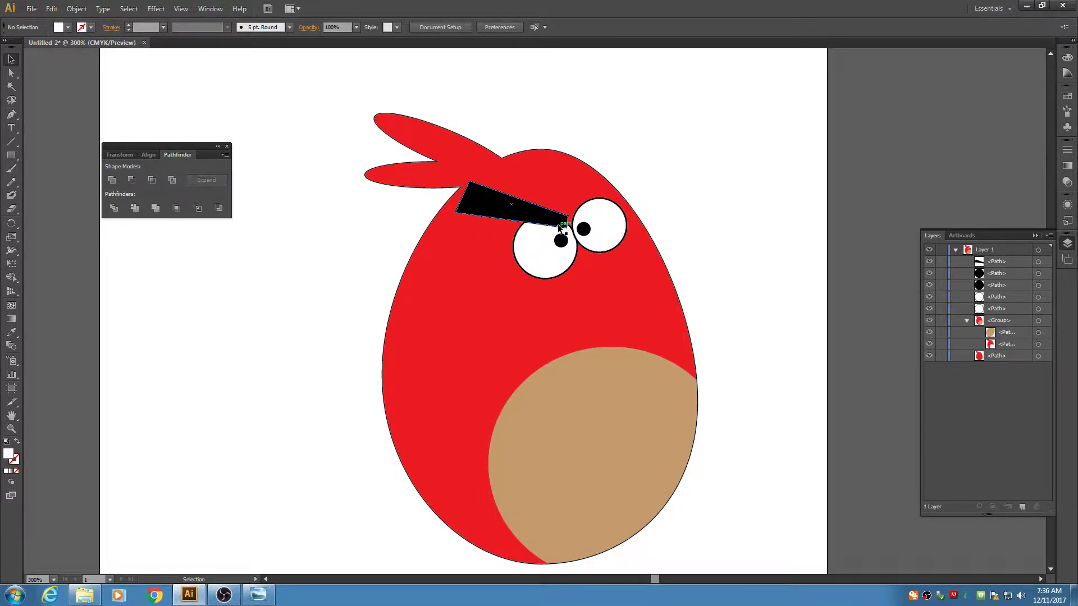
# - Duplicate the eyebrow and place the copy over the smaller eye, turned so its wide end points up and outward
pyautogui.click(526, 217)
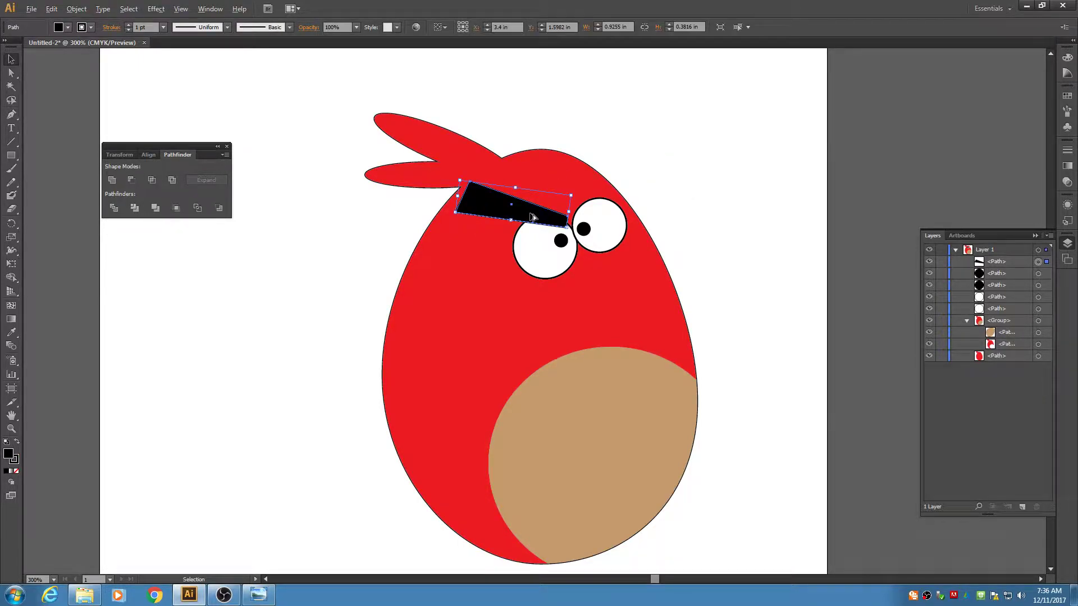
pyautogui.moveTo(531, 218); pyautogui.dragTo(694, 140)
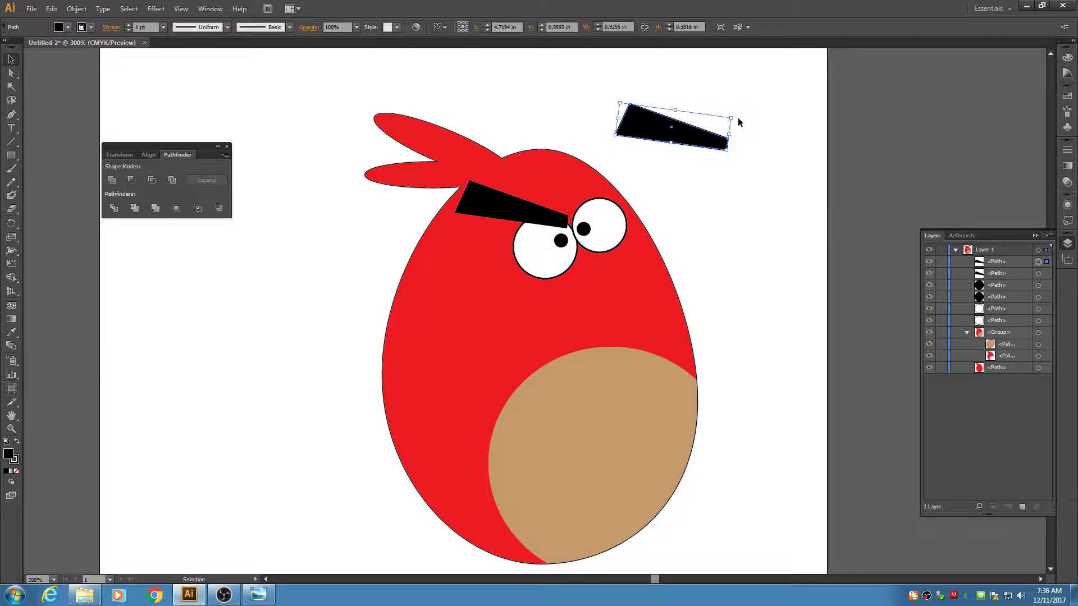
pyautogui.moveTo(734, 115); pyautogui.dragTo(650, 174)
pyautogui.moveTo(688, 123); pyautogui.dragTo(632, 187)
pyautogui.click(734, 246)
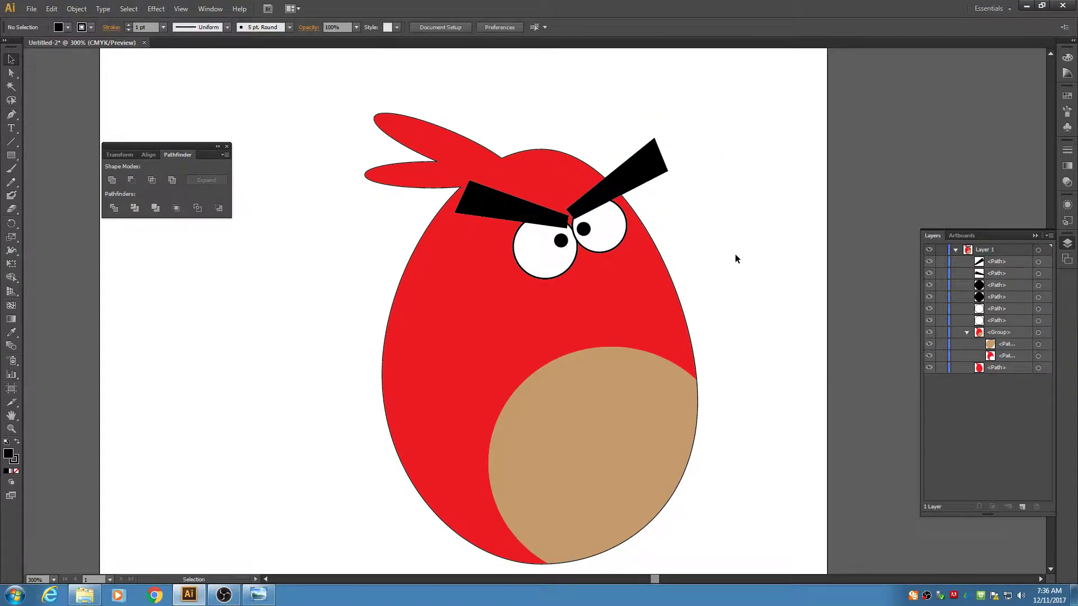
# - Shorten the right eyebrow by moving its two outer corner points inward to the body's edge
pyautogui.click(11, 74)
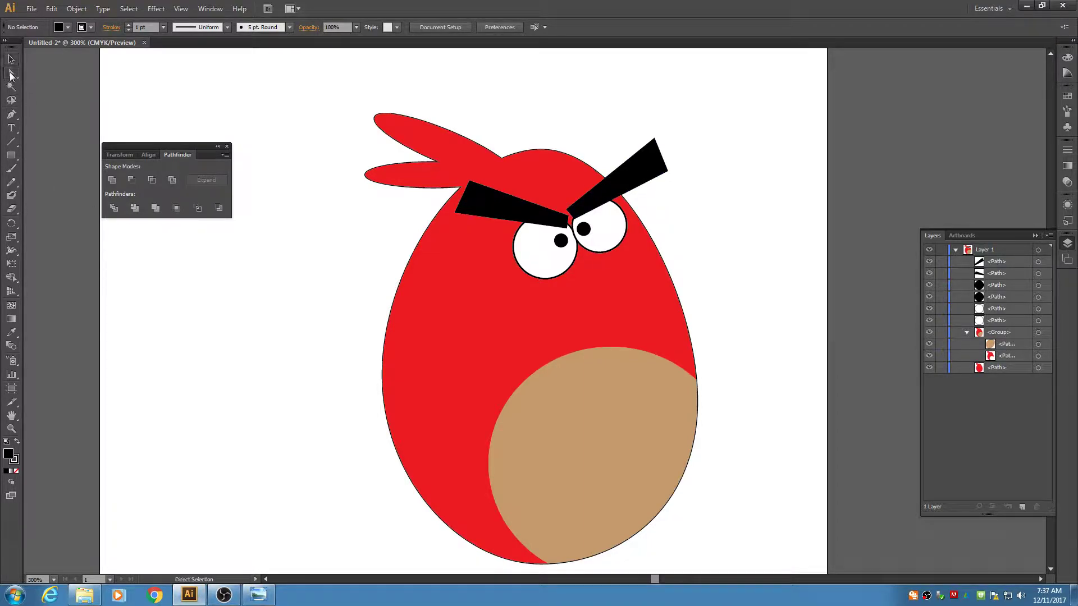
pyautogui.click(648, 170)
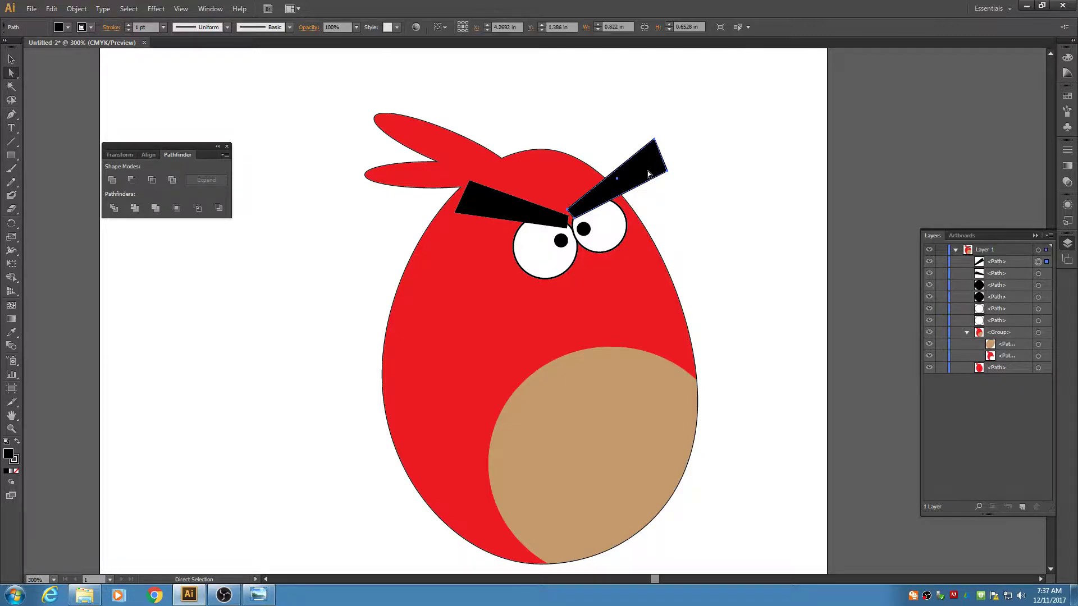
pyautogui.moveTo(655, 140)
pyautogui.mouseDown()
pyautogui.moveTo(630, 158)
pyautogui.moveTo(662, 144)
pyautogui.moveTo(654, 142)
pyautogui.mouseUp()
pyautogui.click(654, 142)
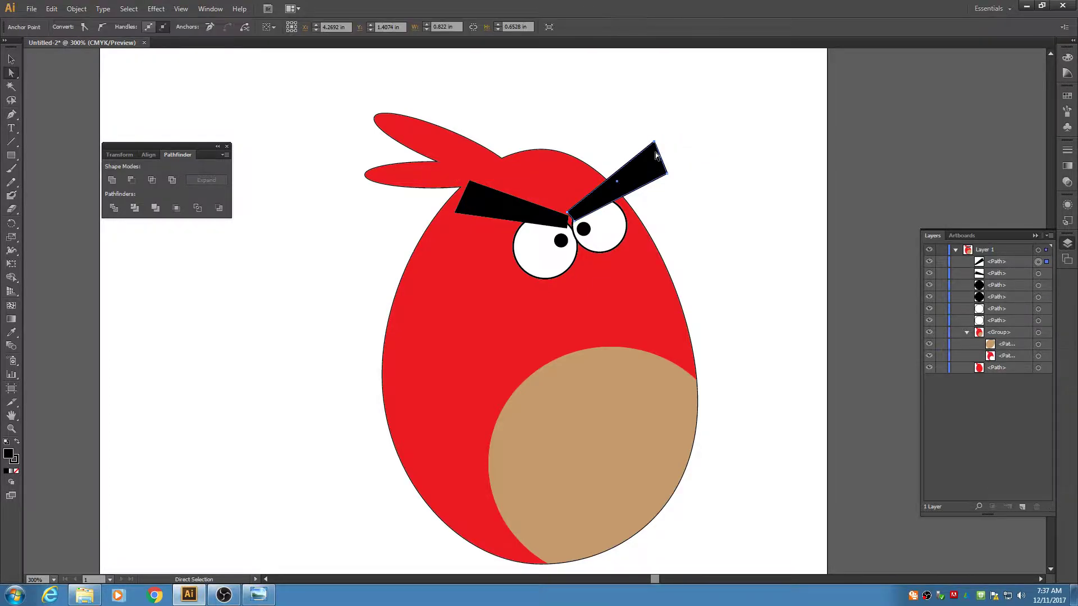
pyautogui.moveTo(653, 142); pyautogui.dragTo(599, 174)
pyautogui.moveTo(668, 174); pyautogui.dragTo(624, 199)
pyautogui.click(627, 197)
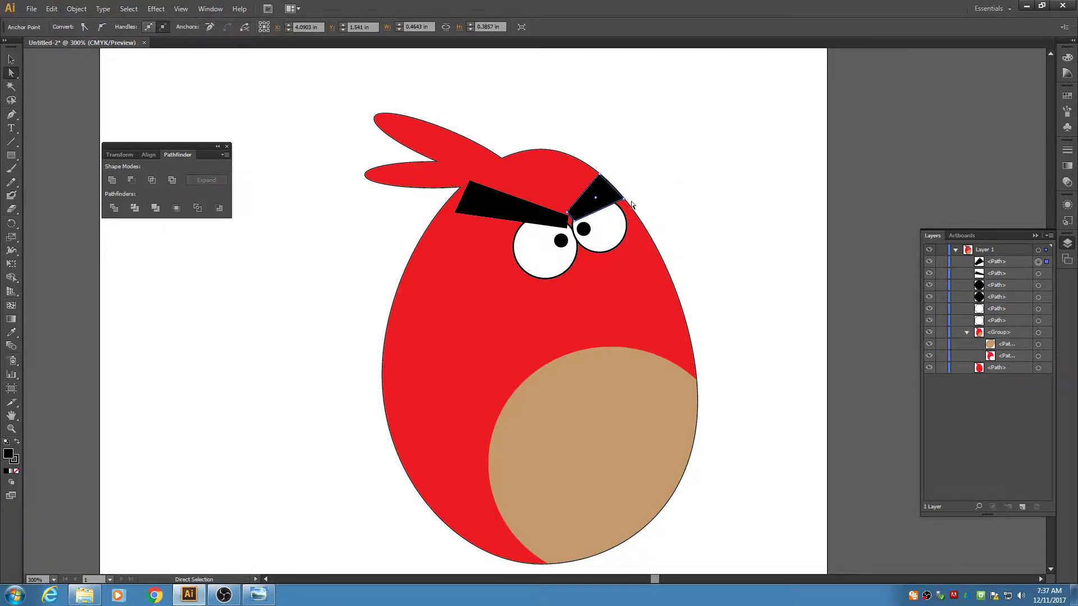
# - Nudge the right eyebrow slightly up and outward over the smaller eye
pyautogui.click(11, 59)
pyautogui.moveTo(614, 187); pyautogui.dragTo(658, 167)
pyautogui.click(734, 218)
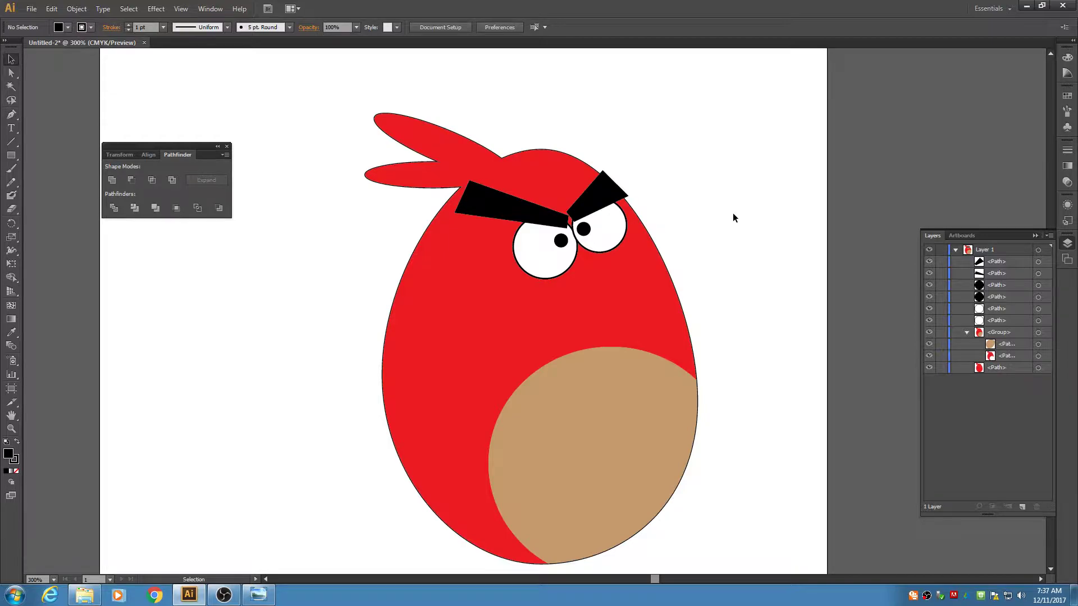
# - Draw a closed yellow upper beak beside the bird with the Pen tool, rounded at the top and about 0.76 in wide by 0.55 in high
pyautogui.click(12, 115)
pyautogui.click(67, 27)
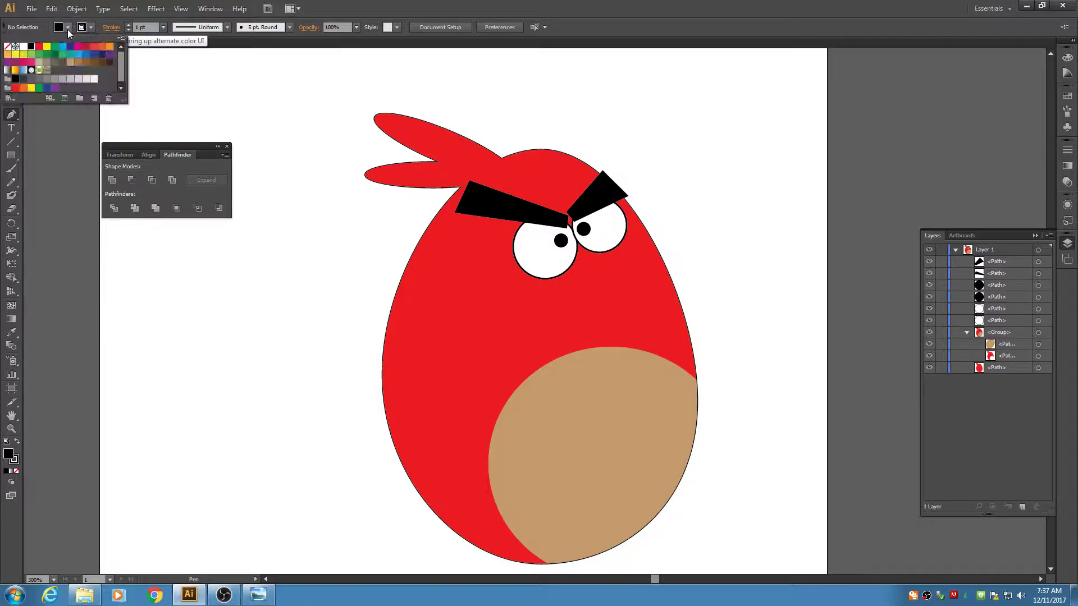
pyautogui.click(46, 48)
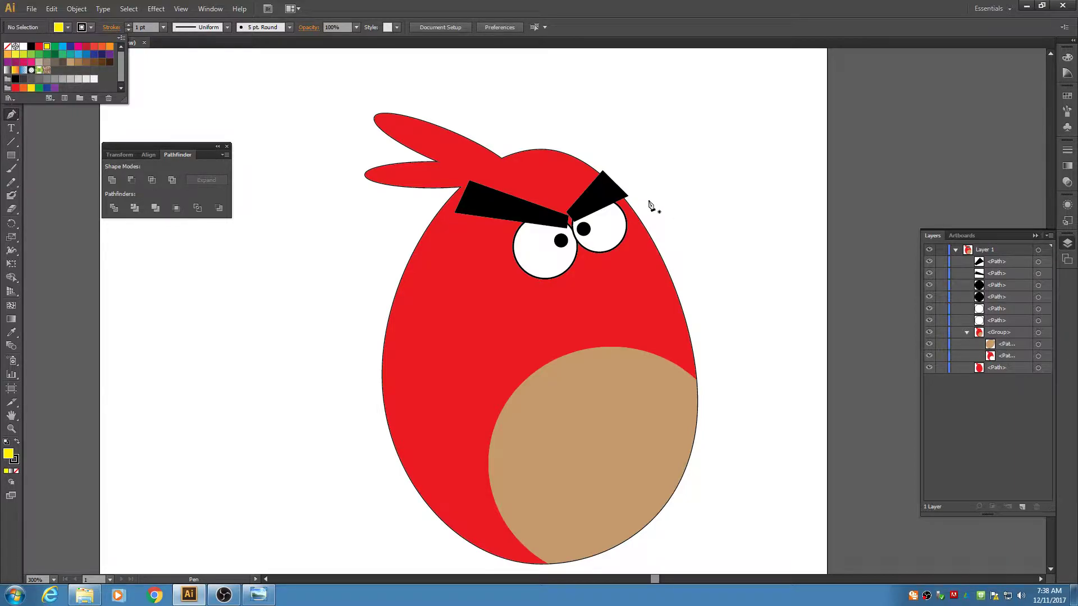
pyautogui.click(665, 192)
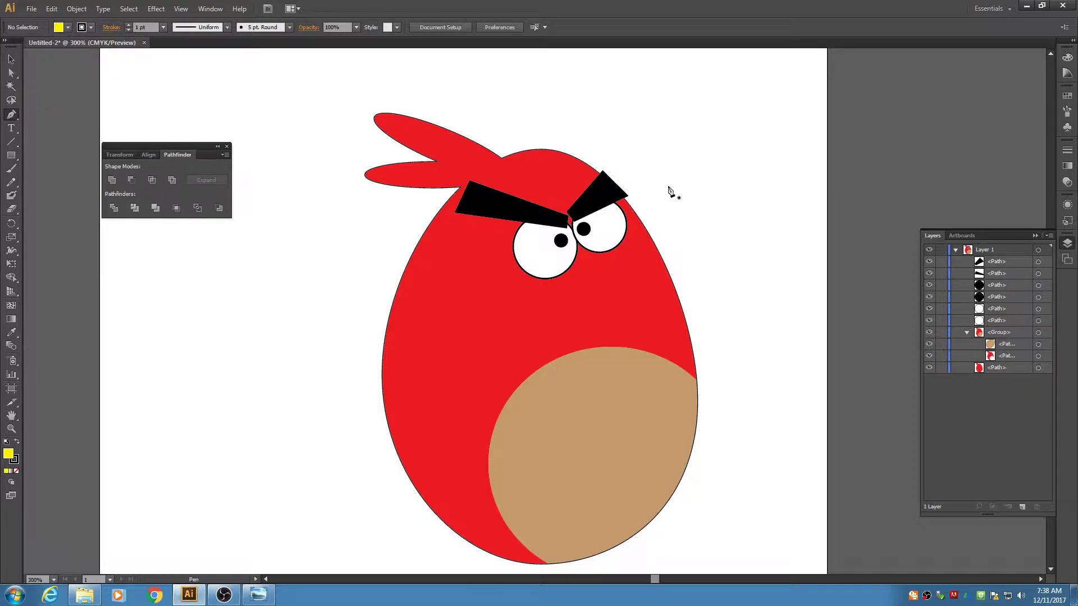
pyautogui.click(680, 198)
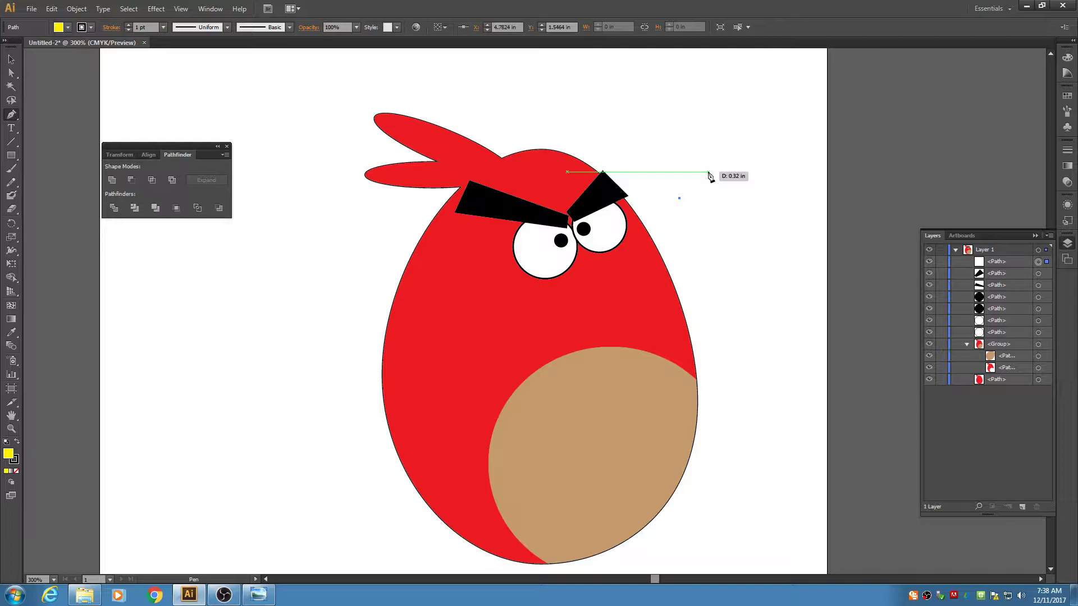
pyautogui.click(708, 172)
pyautogui.moveTo(708, 174); pyautogui.dragTo(720, 178)
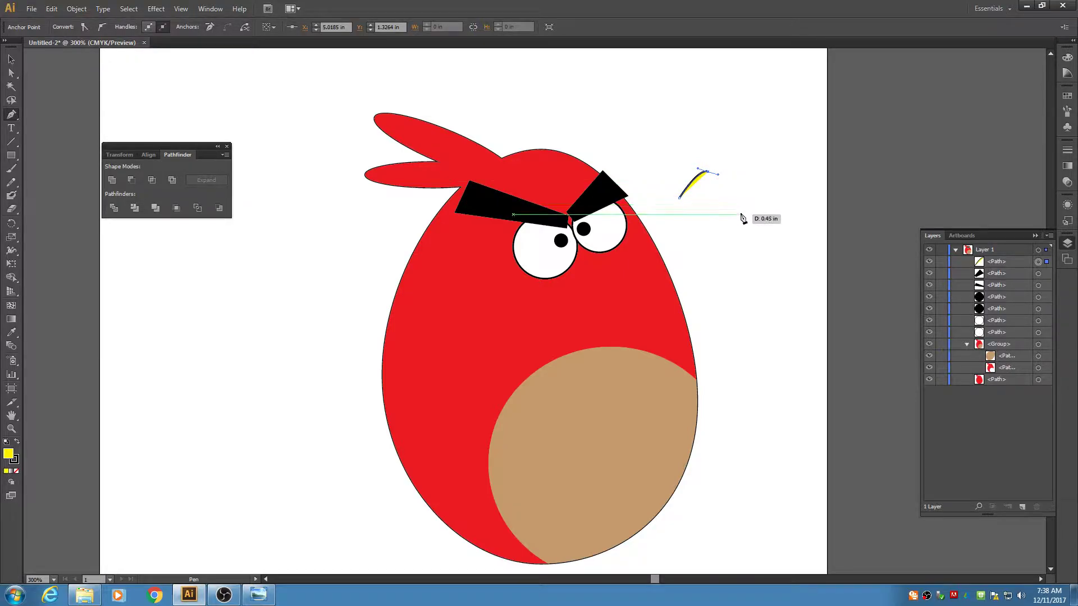
pyautogui.moveTo(773, 240); pyautogui.dragTo(776, 250)
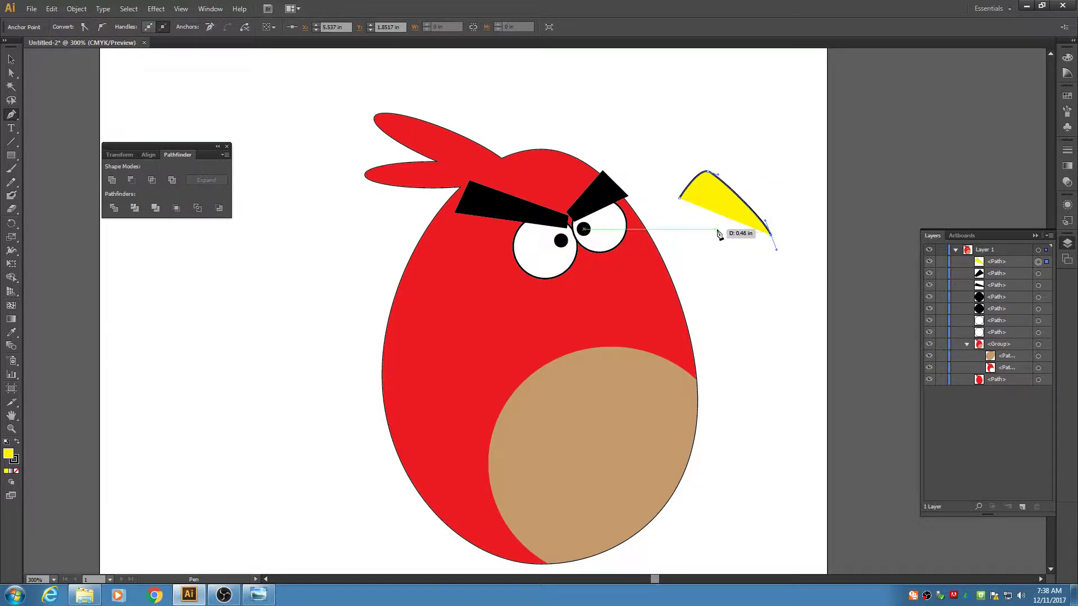
pyautogui.click(682, 201)
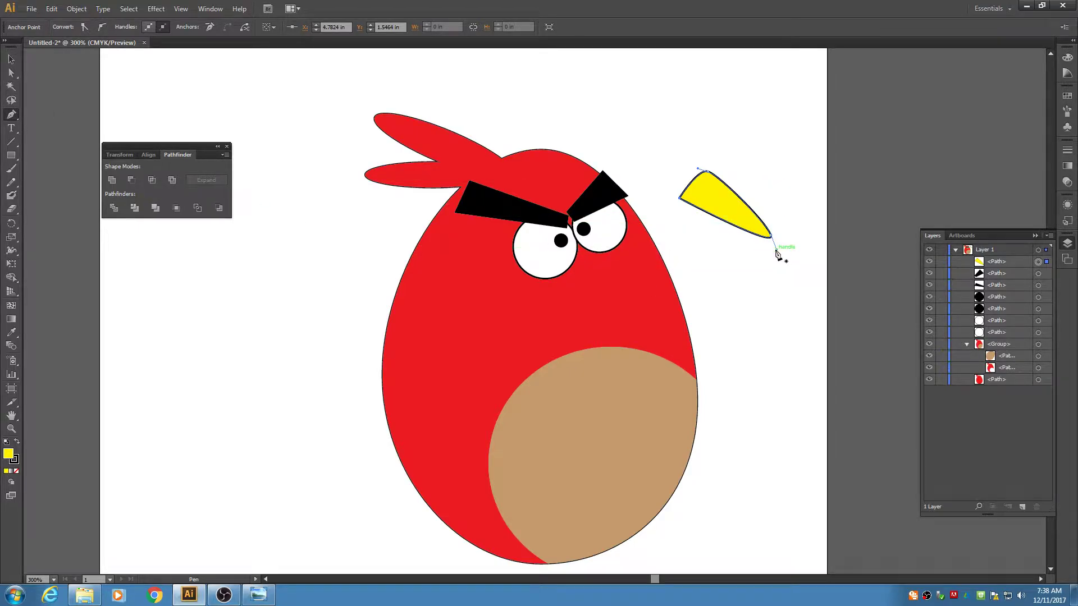
pyautogui.moveTo(777, 250); pyautogui.dragTo(787, 256)
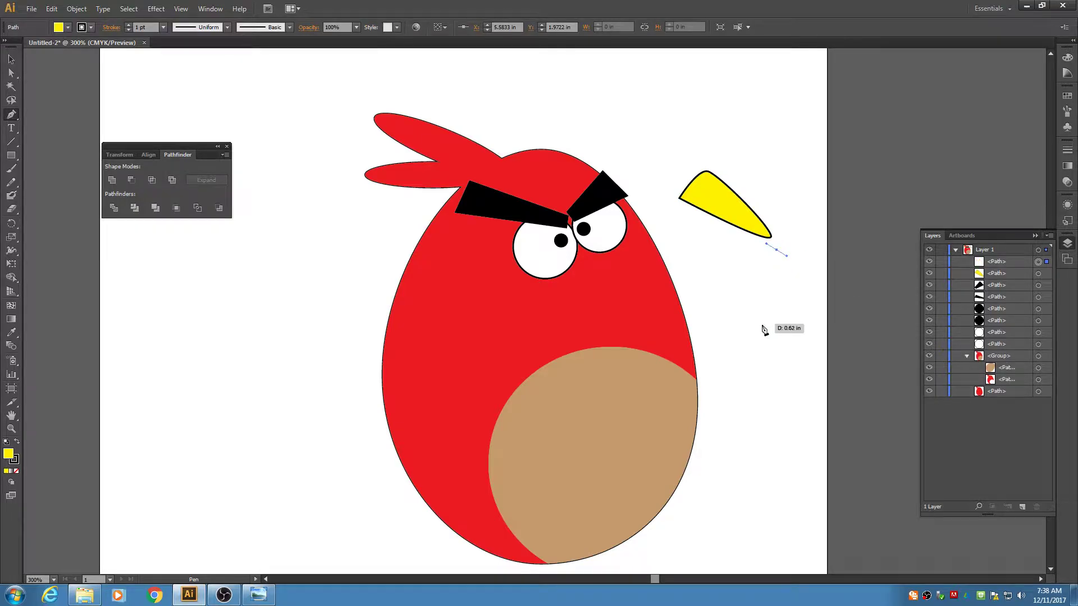
pyautogui.click(12, 73)
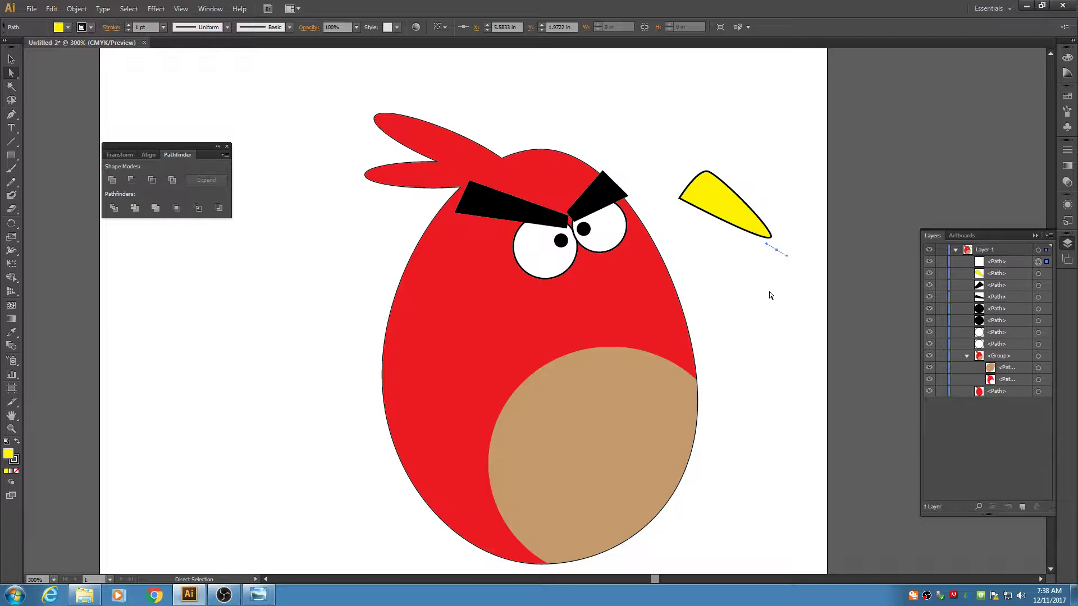
pyautogui.hotkey('ctrl', 'z')
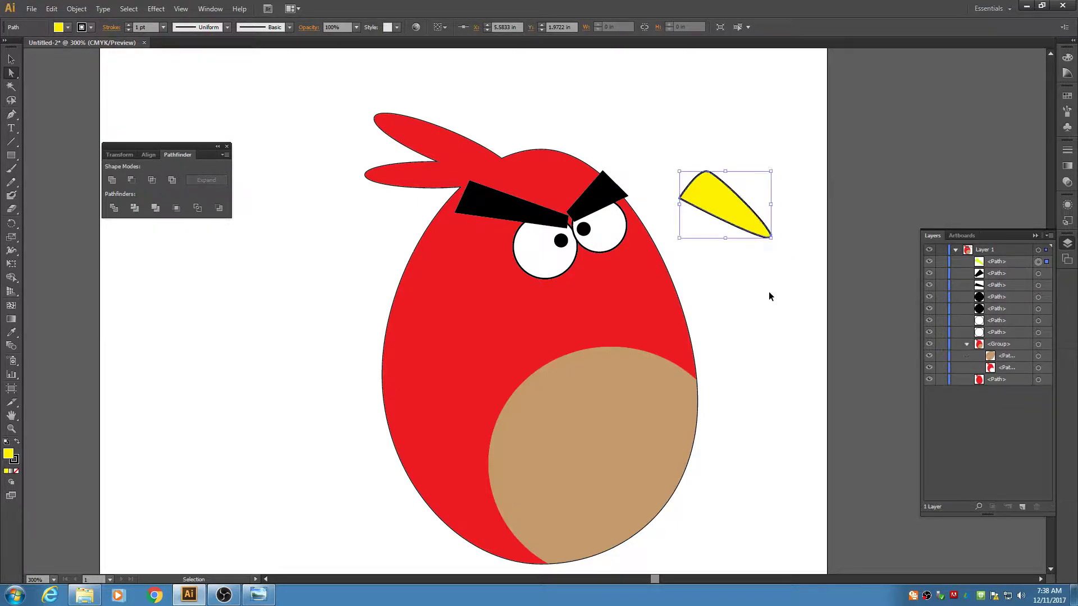
# - Shift the yellow beak slightly down and inward and adjust its tip handle to sharpen the tip and flatten the lower edge
pyautogui.press('a')
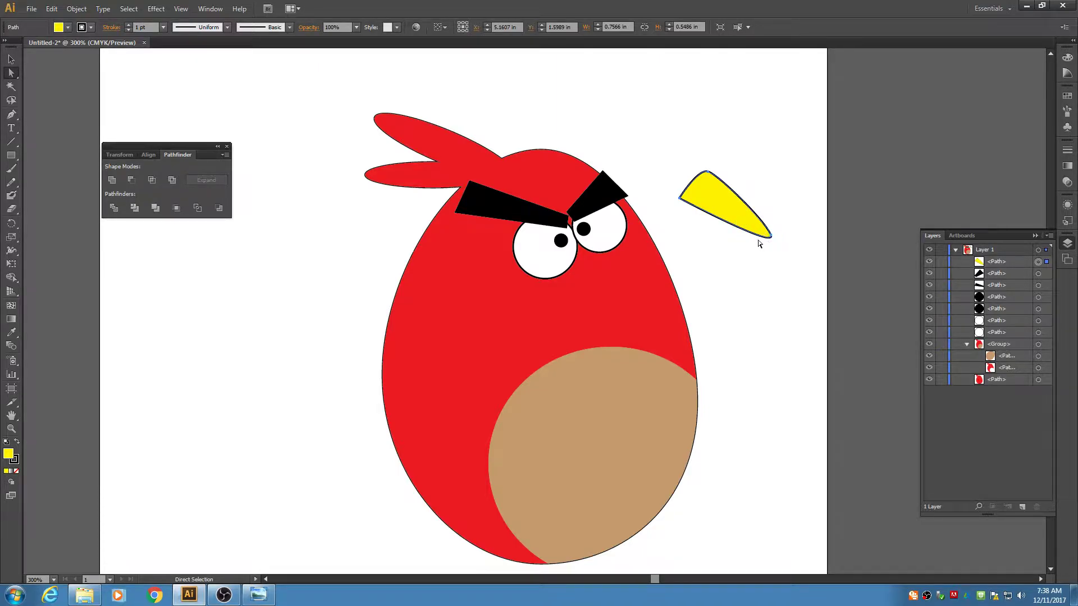
pyautogui.click(12, 59)
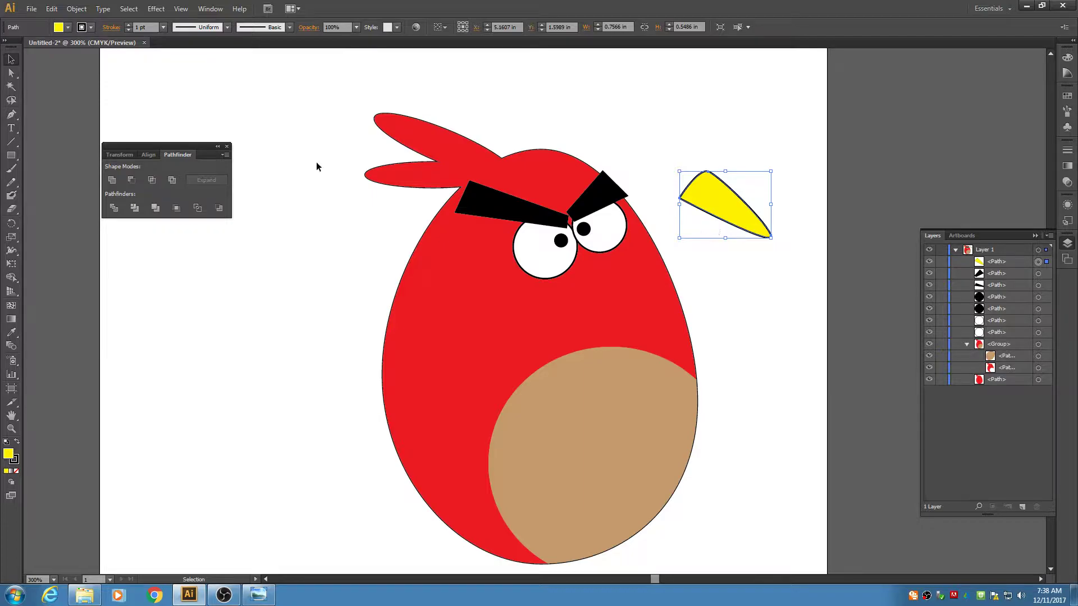
pyautogui.press('a')
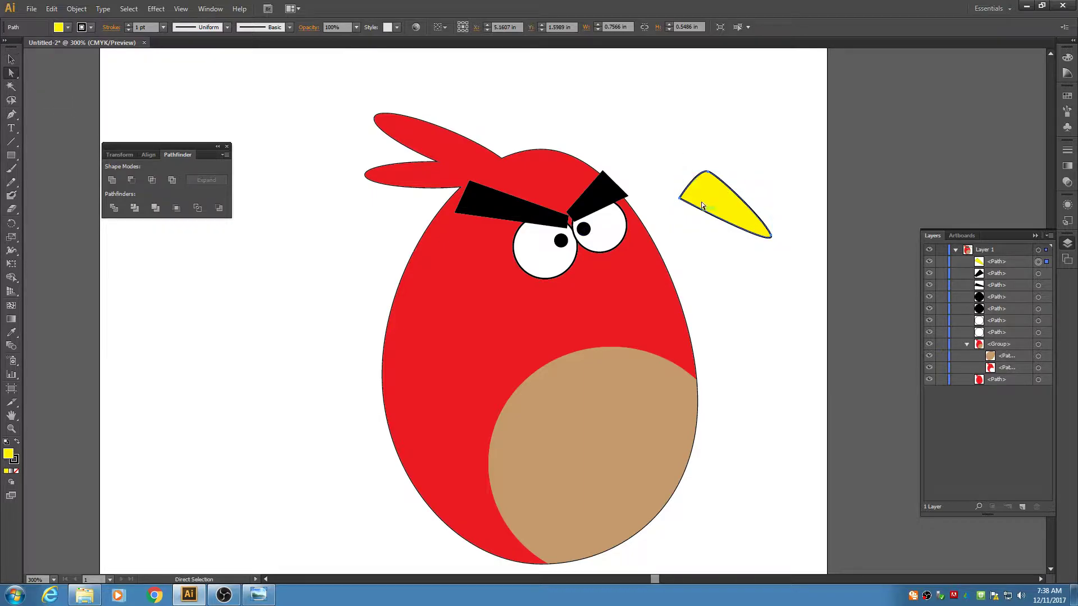
pyautogui.click(681, 199)
pyautogui.moveTo(679, 197); pyautogui.dragTo(675, 205)
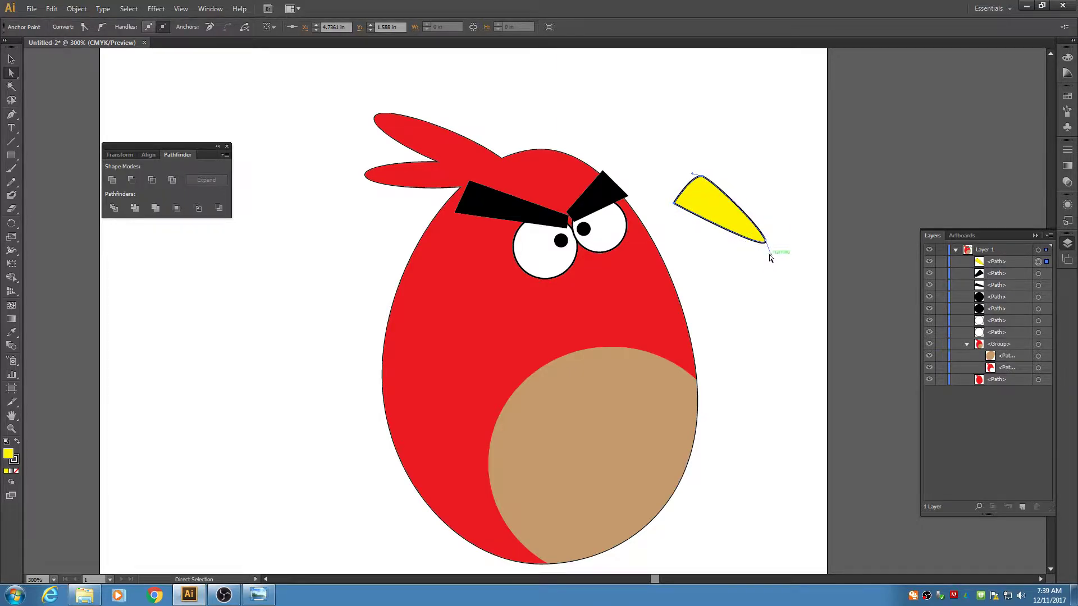
pyautogui.moveTo(772, 255); pyautogui.dragTo(714, 222)
pyautogui.click(712, 232)
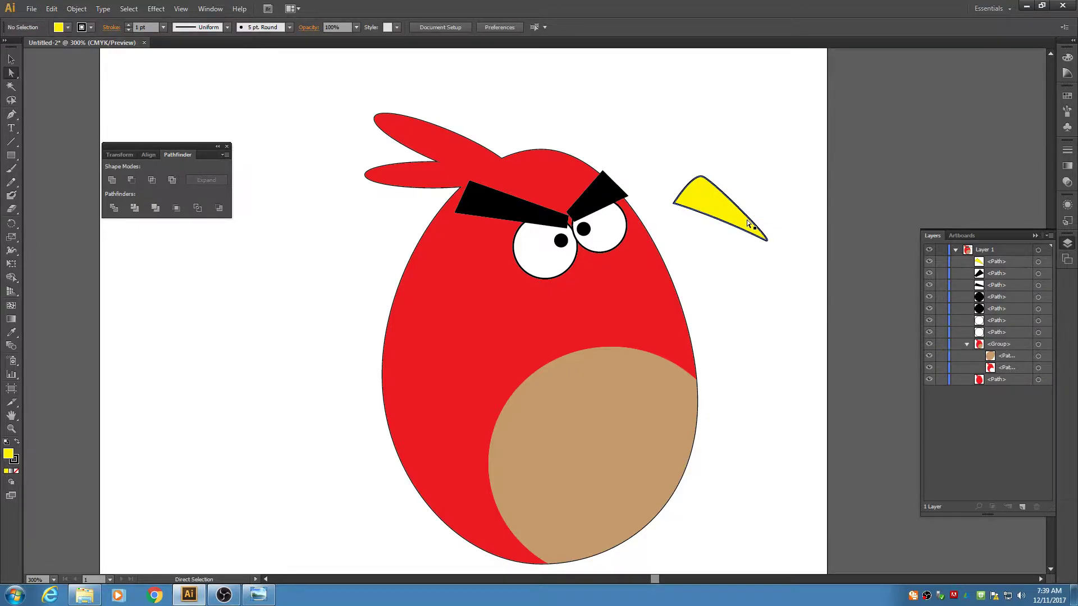
# - Place the yellow beak on the face just below and between the two eyes
pyautogui.click(12, 59)
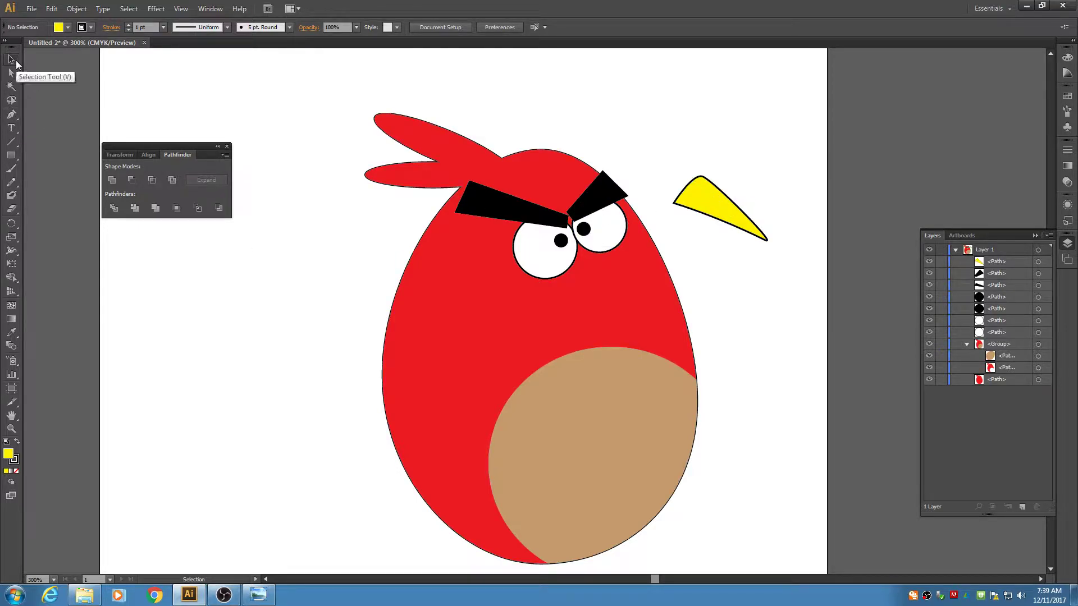
pyautogui.moveTo(705, 209); pyautogui.dragTo(598, 270)
pyautogui.click(759, 241)
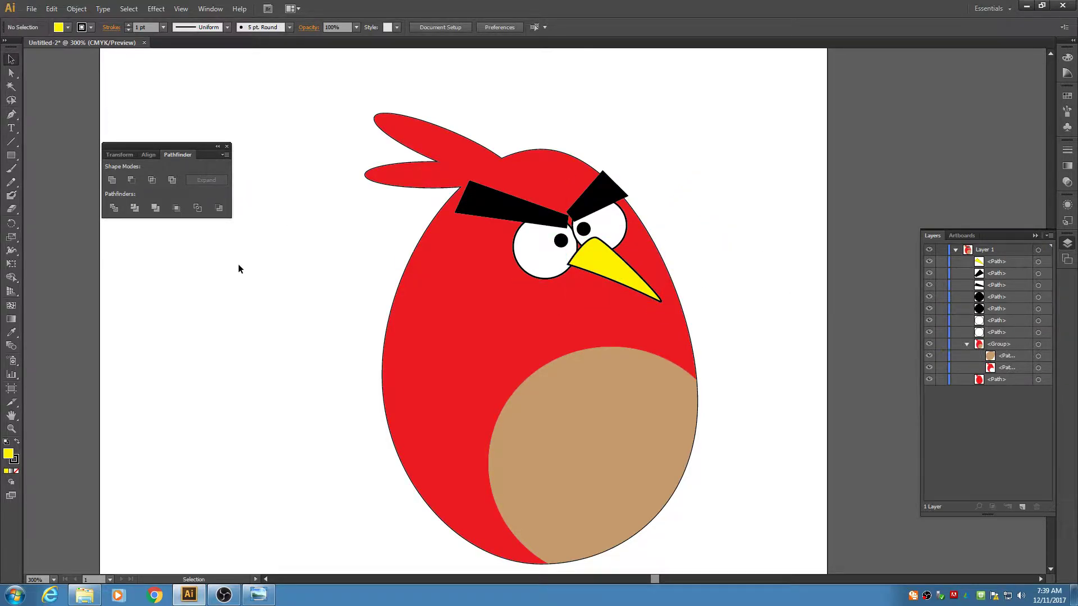
# - Draw a closed light-orange lower beak beside the bird with the Pen tool, about 0.70 in wide by 0.59 in high
pyautogui.click(67, 27)
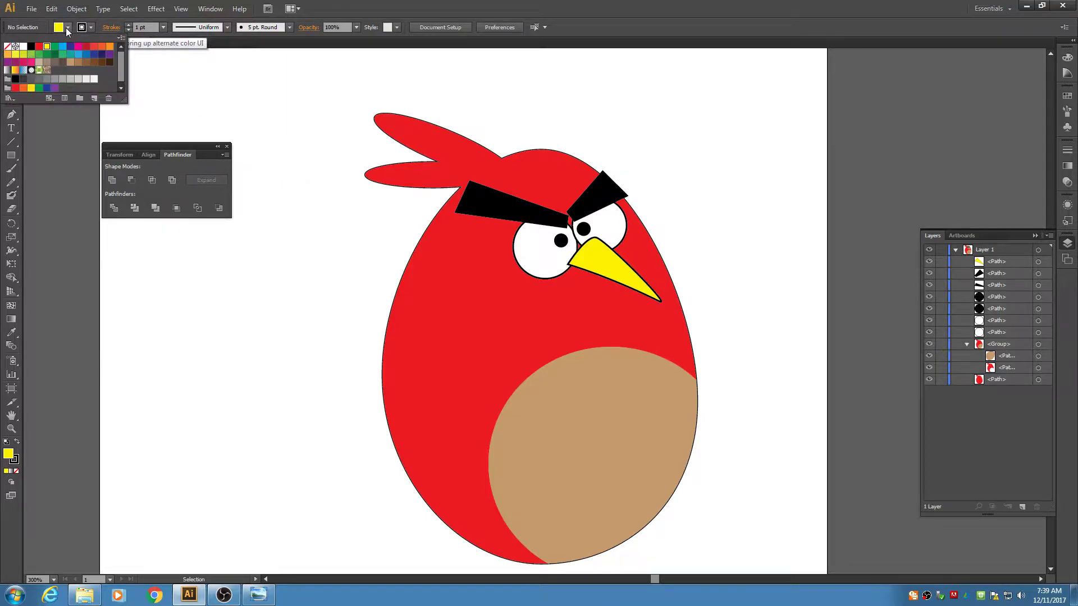
pyautogui.click(8, 55)
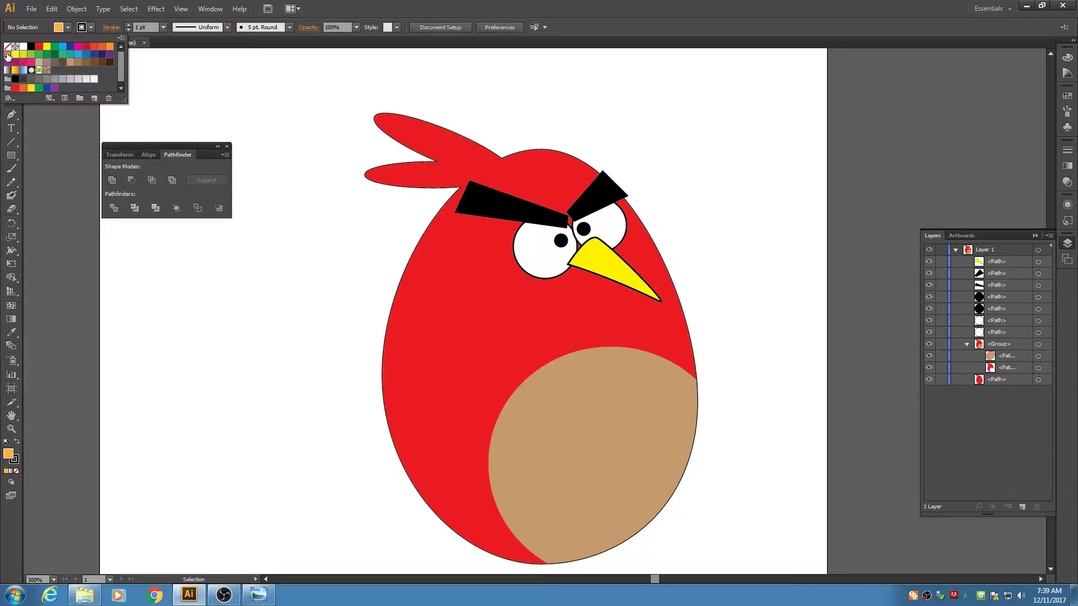
pyautogui.click(11, 115)
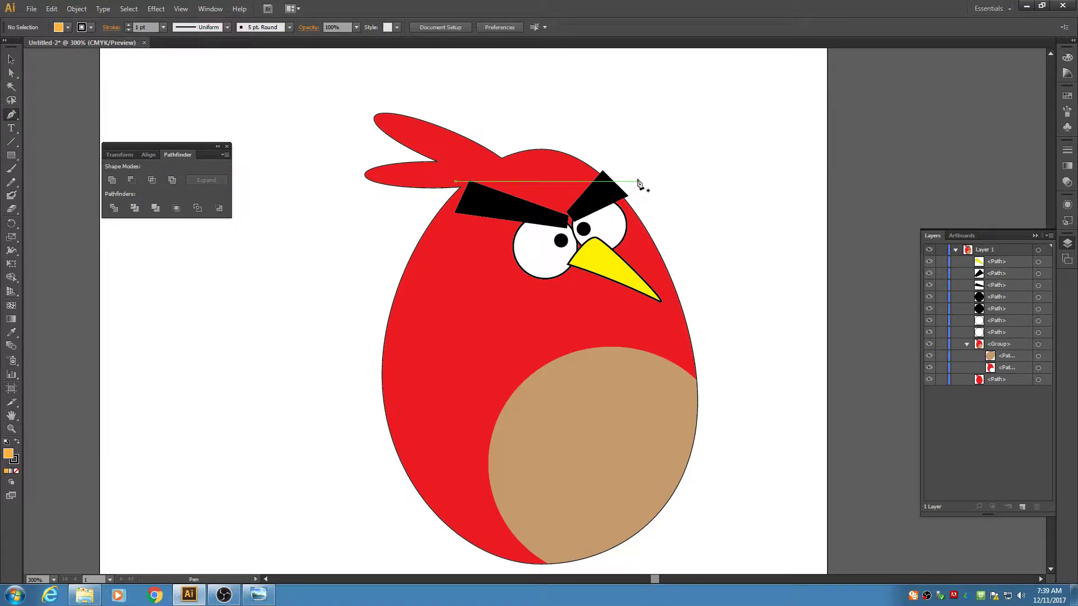
pyautogui.click(684, 217)
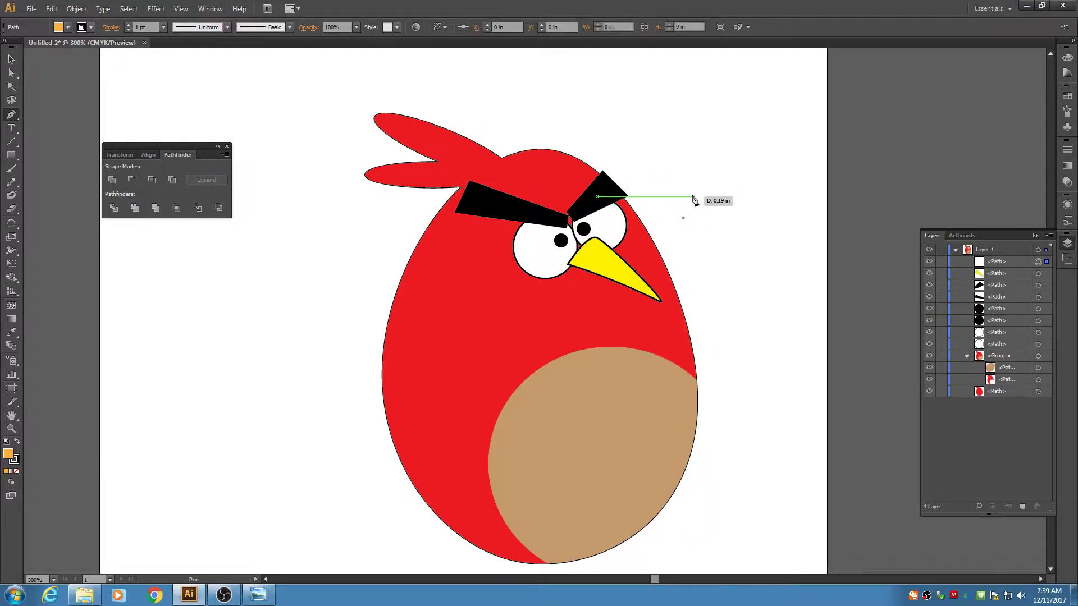
pyautogui.moveTo(703, 180); pyautogui.dragTo(711, 186)
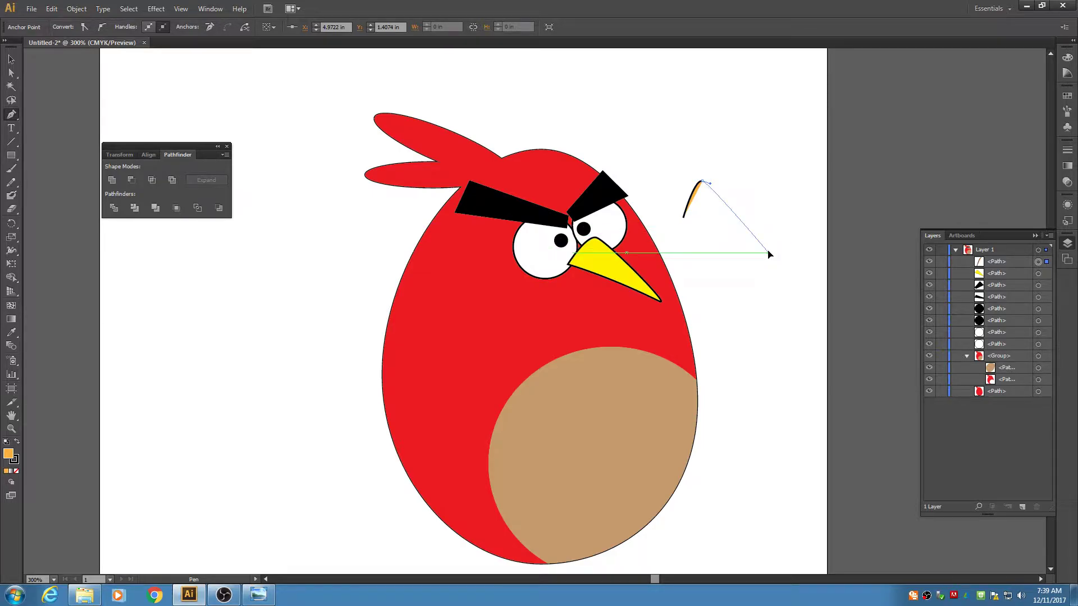
pyautogui.moveTo(768, 247); pyautogui.dragTo(768, 260)
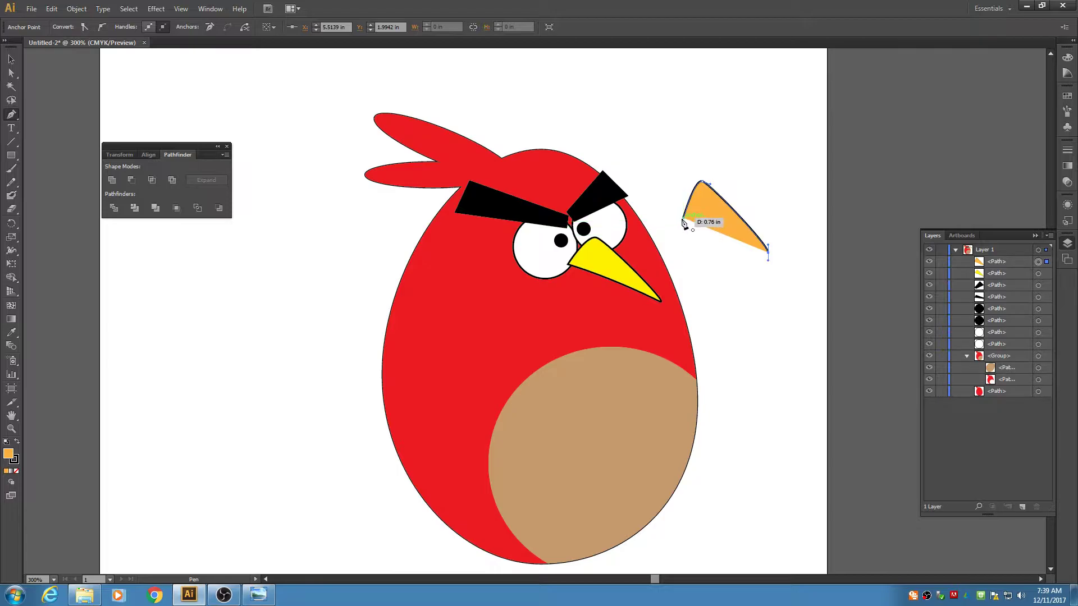
pyautogui.click(685, 222)
# - Bow the orange beak's lower edge outward with an added anchor point and adjust the handle at its upper corner to straighten the long side
pyautogui.click(726, 243)
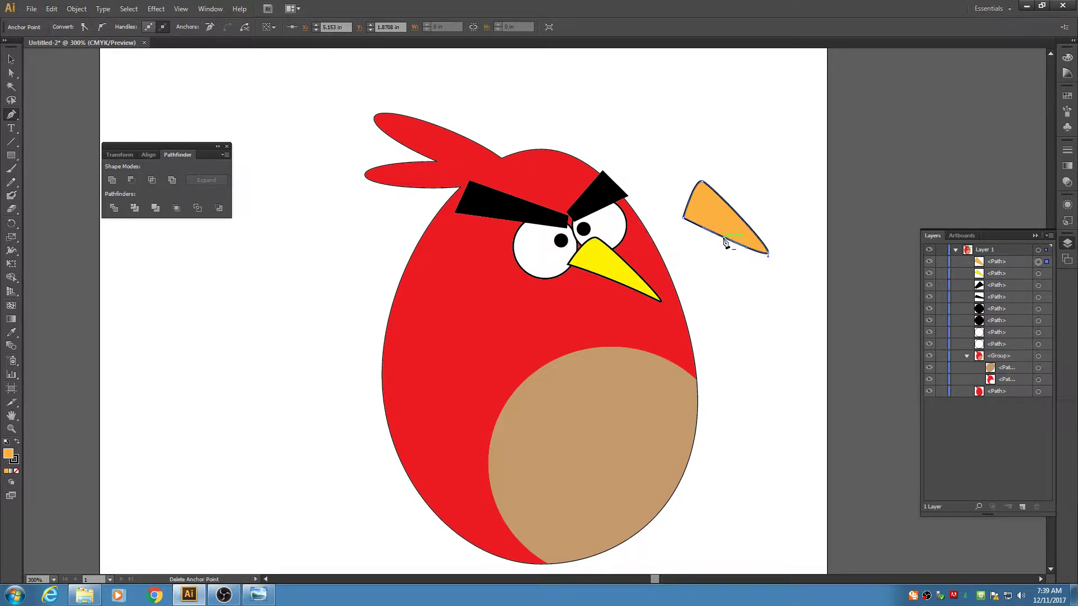
pyautogui.click(726, 243)
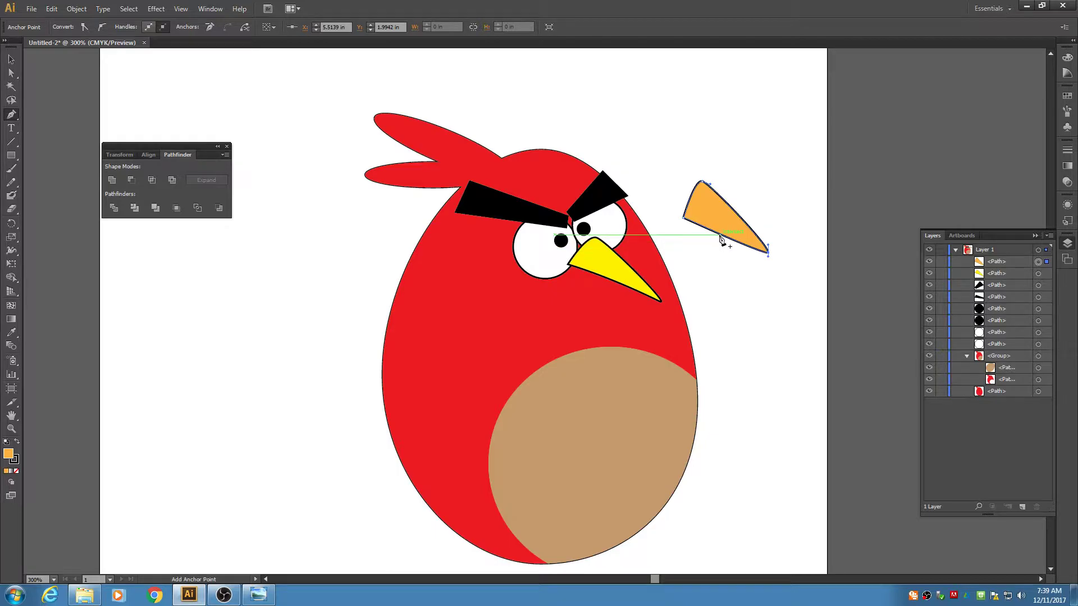
pyautogui.click(720, 236)
pyautogui.click(10, 73)
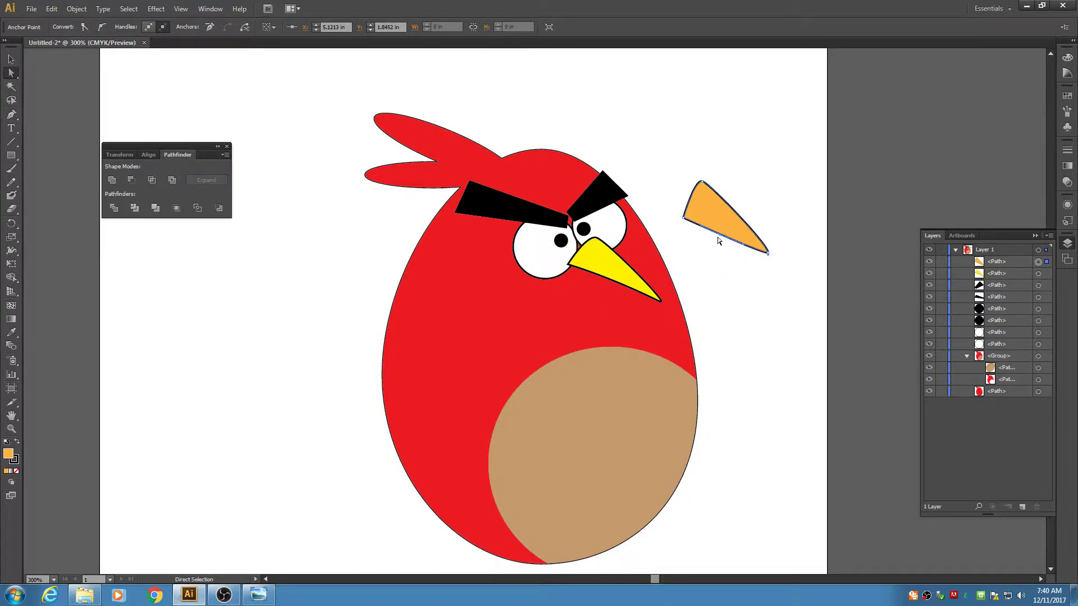
pyautogui.moveTo(721, 237)
pyautogui.mouseDown()
pyautogui.moveTo(717, 247)
pyautogui.moveTo(712, 236)
pyautogui.mouseUp()
pyautogui.click(731, 210)
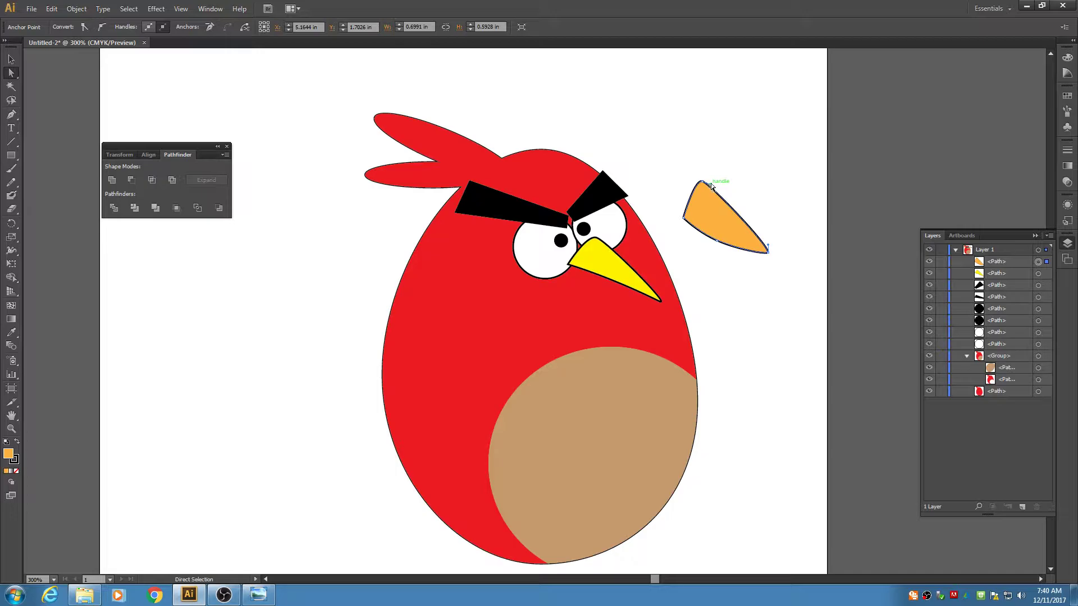
pyautogui.moveTo(710, 185); pyautogui.dragTo(711, 191)
pyautogui.click(753, 185)
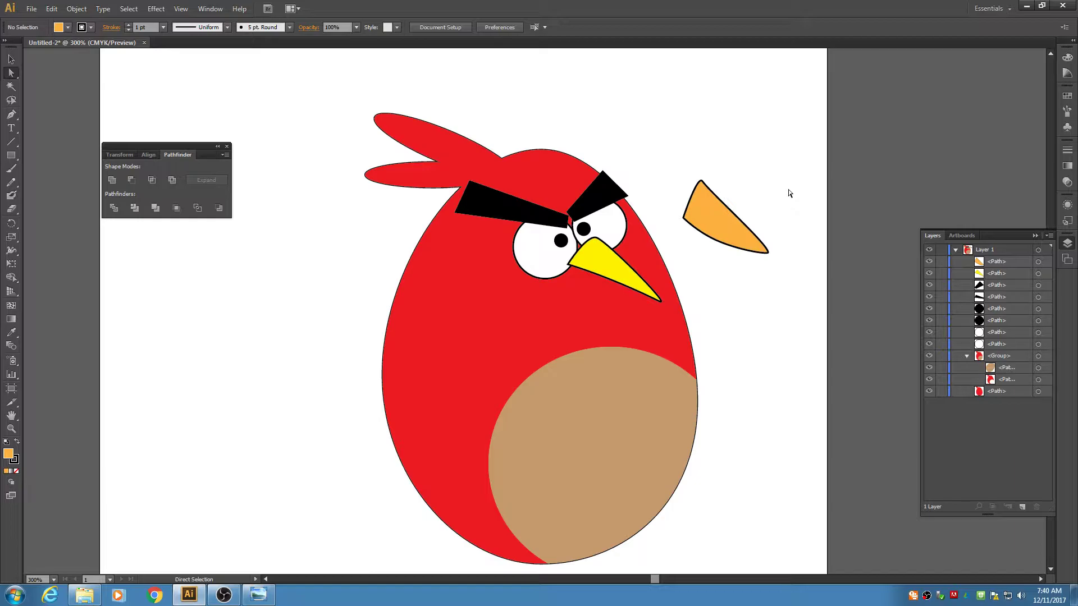
# - Shrink the orange lower beak slightly and fit it, rotated, directly beneath the yellow upper beak
pyautogui.press('v')
pyautogui.moveTo(676, 151); pyautogui.dragTo(756, 247)
pyautogui.click(729, 291)
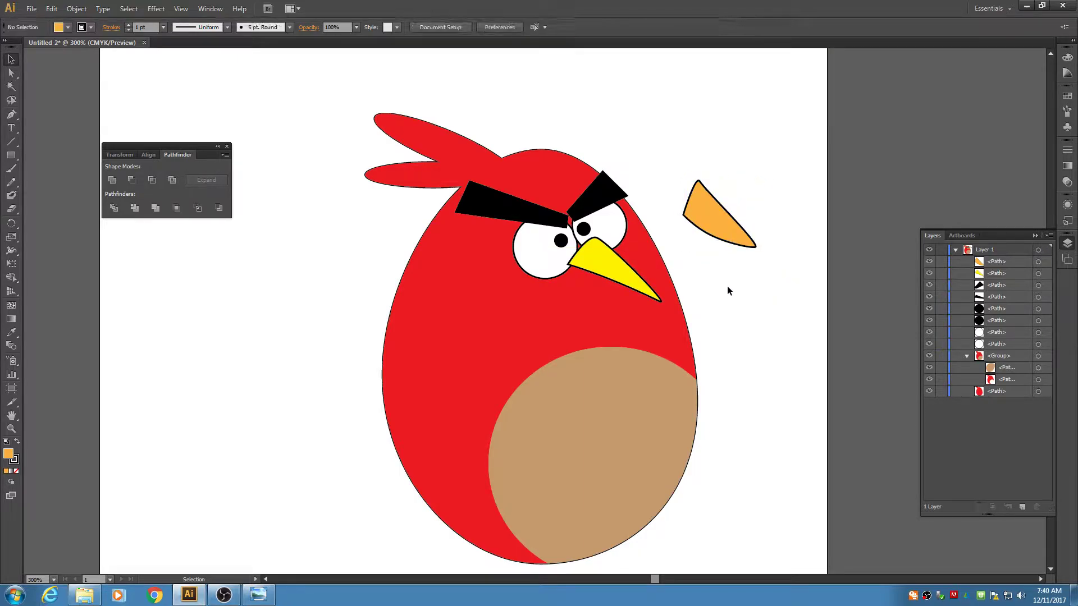
pyautogui.moveTo(707, 223); pyautogui.dragTo(579, 306)
pyautogui.moveTo(631, 333); pyautogui.dragTo(658, 322)
pyautogui.moveTo(592, 306); pyautogui.dragTo(605, 303)
pyautogui.click(766, 315)
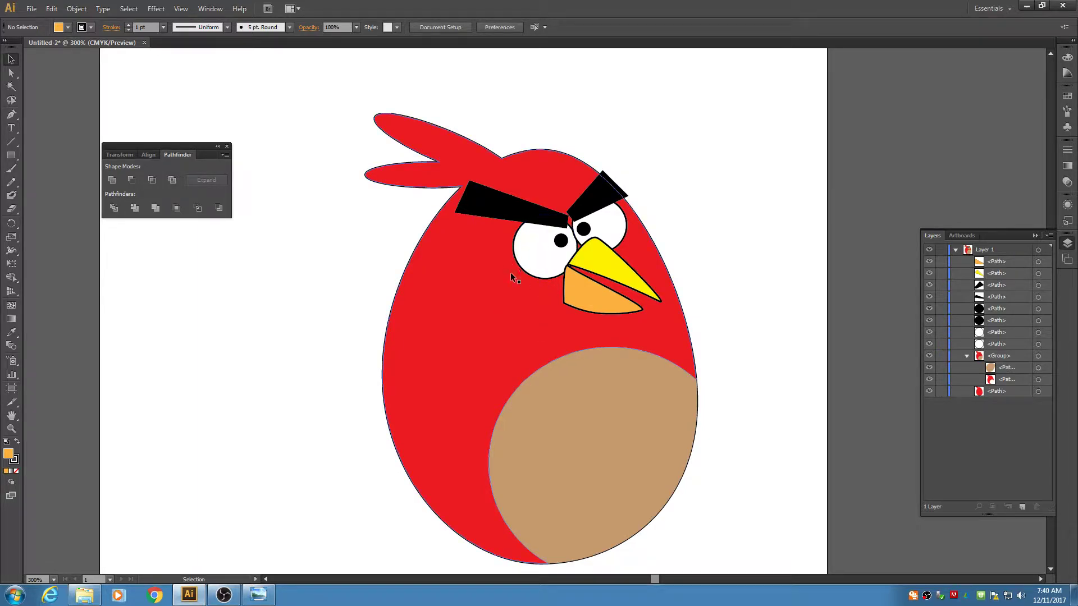
# - Draw a brown-filled circle about 0.51 in across over the bird's left eye with the Ellipse tool
pyautogui.click(10, 156)
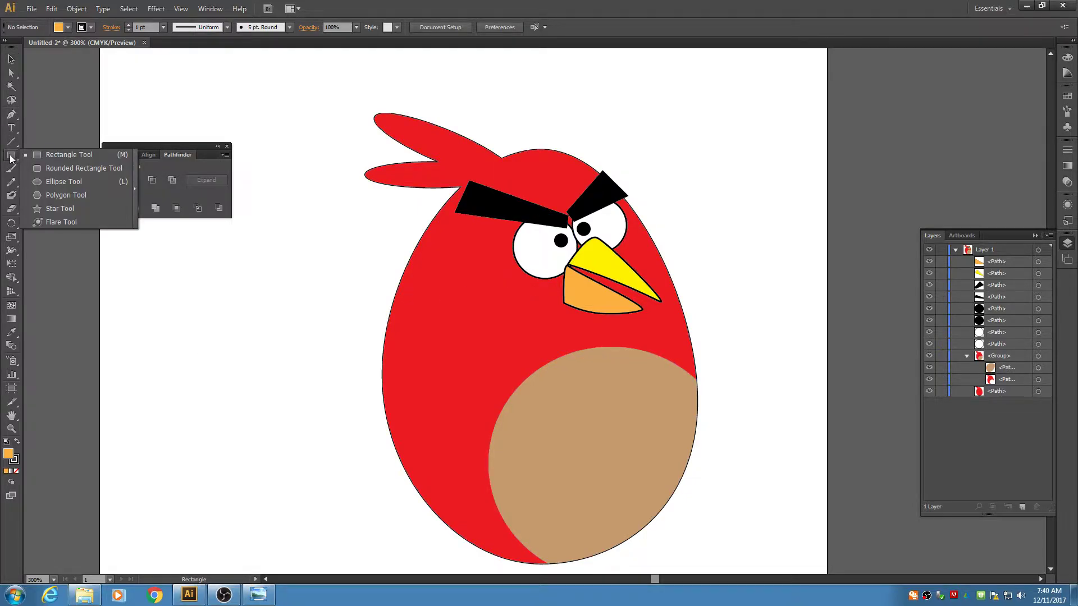
pyautogui.click(67, 181)
pyautogui.click(67, 27)
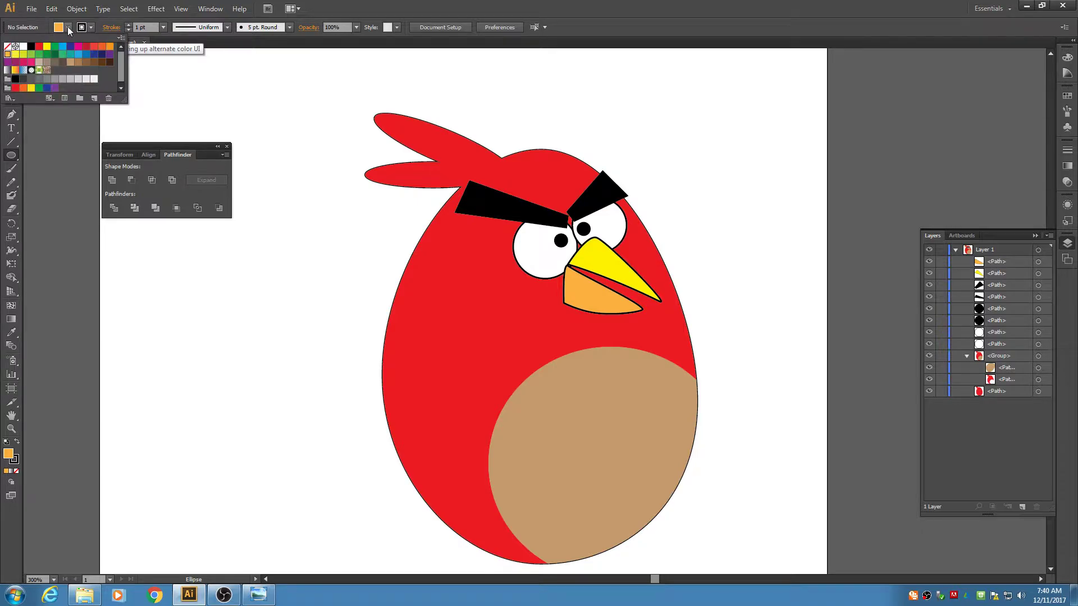
pyautogui.click(79, 63)
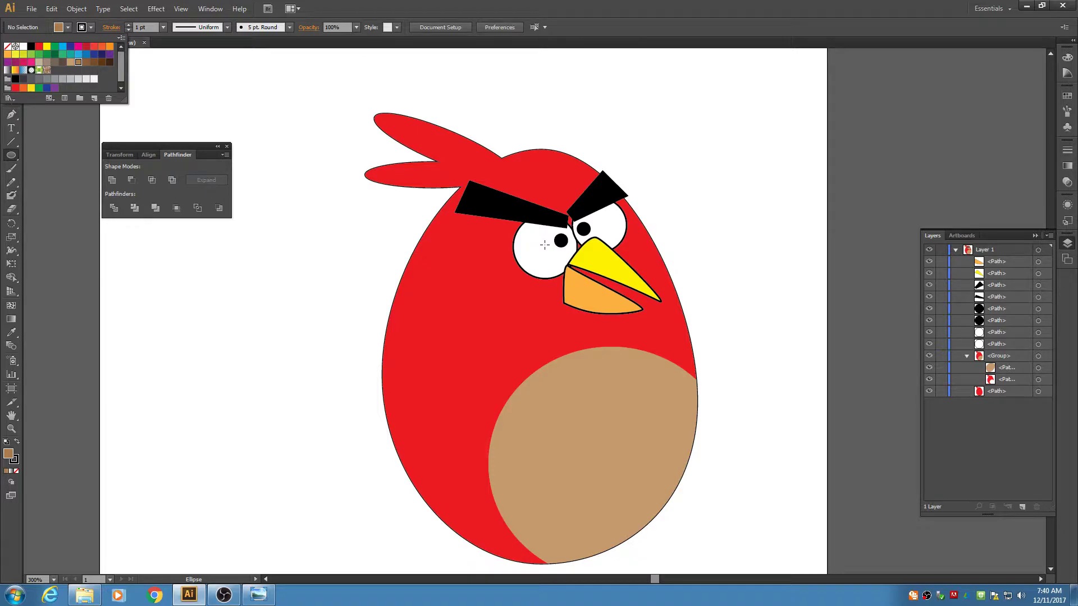
pyautogui.click(537, 234)
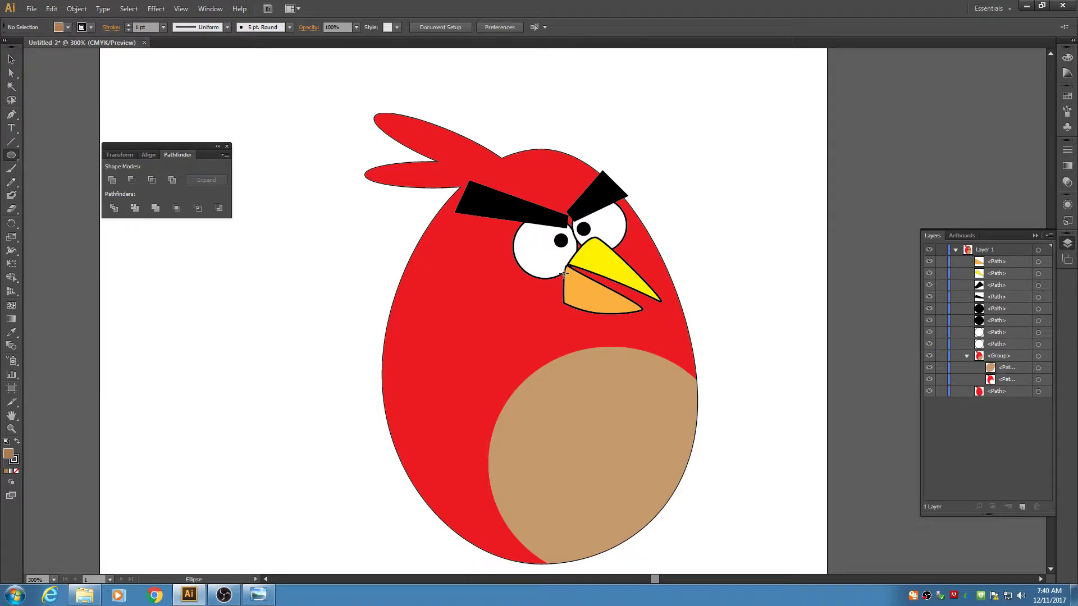
pyautogui.moveTo(529, 235); pyautogui.dragTo(590, 297)
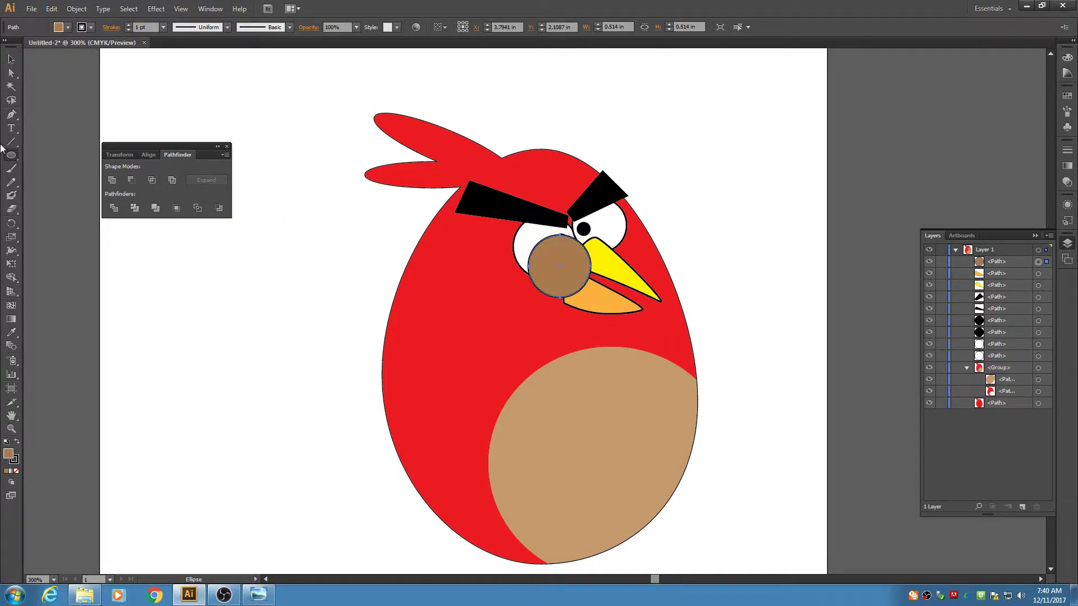
# - Enlarge the brown circle to about 0.58 in across and move it over the left eye
pyautogui.click(12, 59)
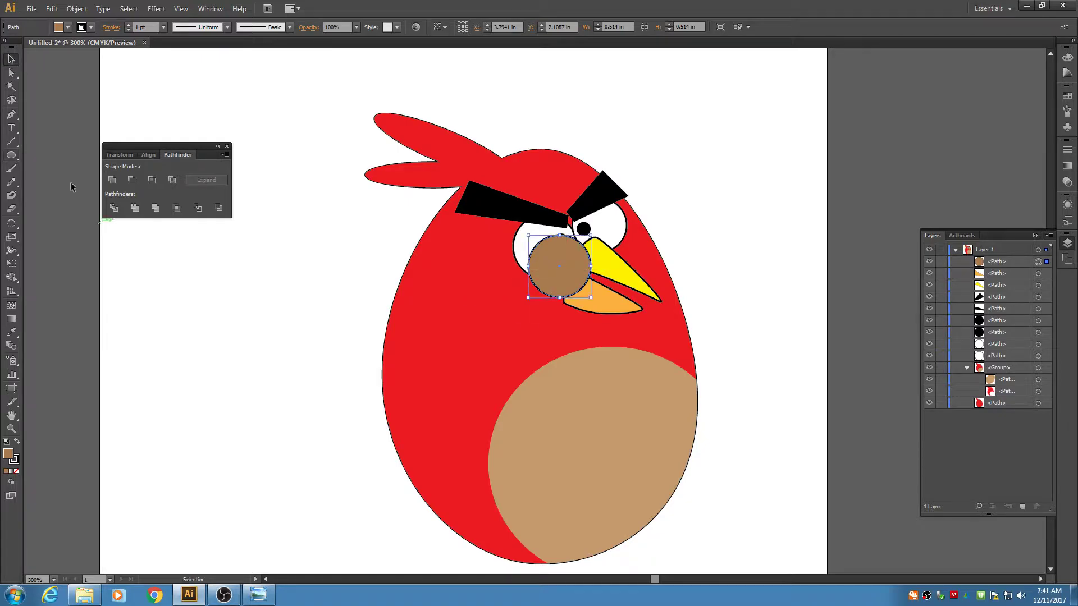
pyautogui.moveTo(592, 298); pyautogui.dragTo(598, 306)
pyautogui.moveTo(575, 262); pyautogui.dragTo(550, 242)
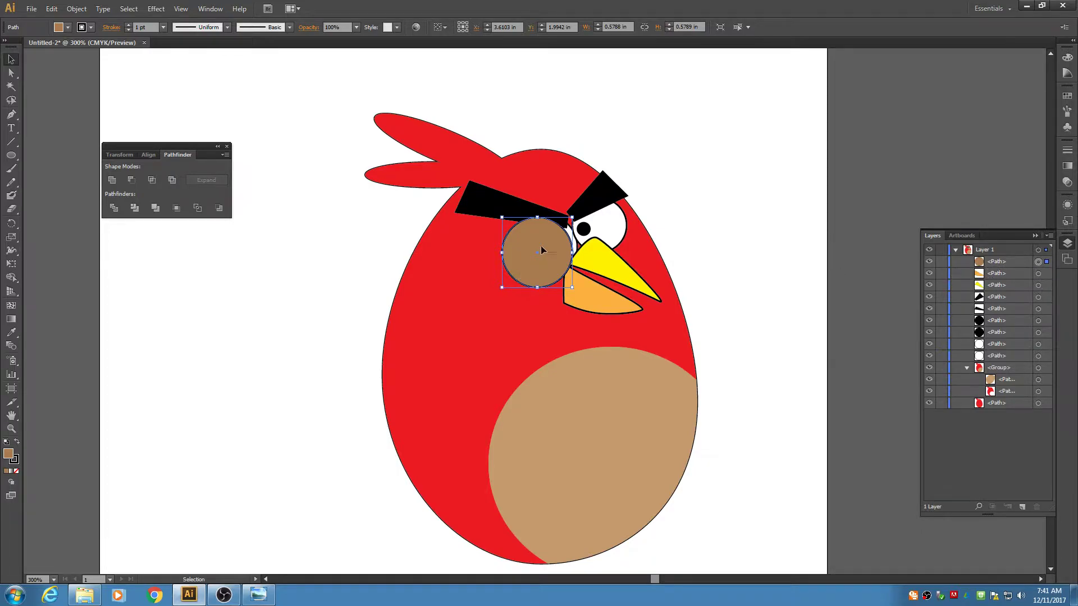
# - Reorder the brown circle beneath both white eye circles and nudge it to leave a rim along the left eye's lower outer edge
pyautogui.click(1015, 263)
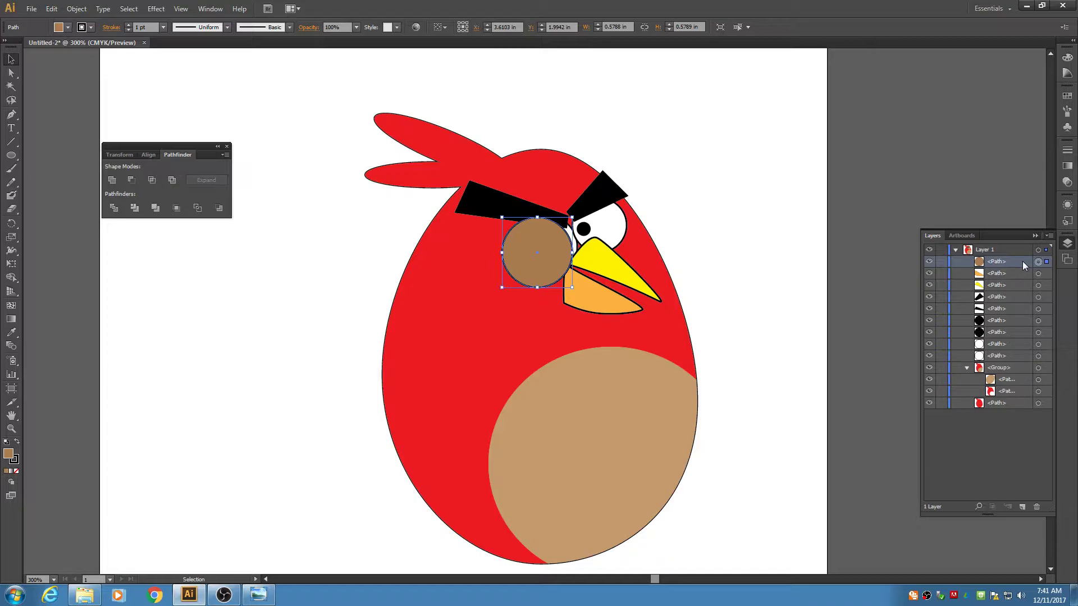
pyautogui.moveTo(1023, 263); pyautogui.dragTo(1017, 362)
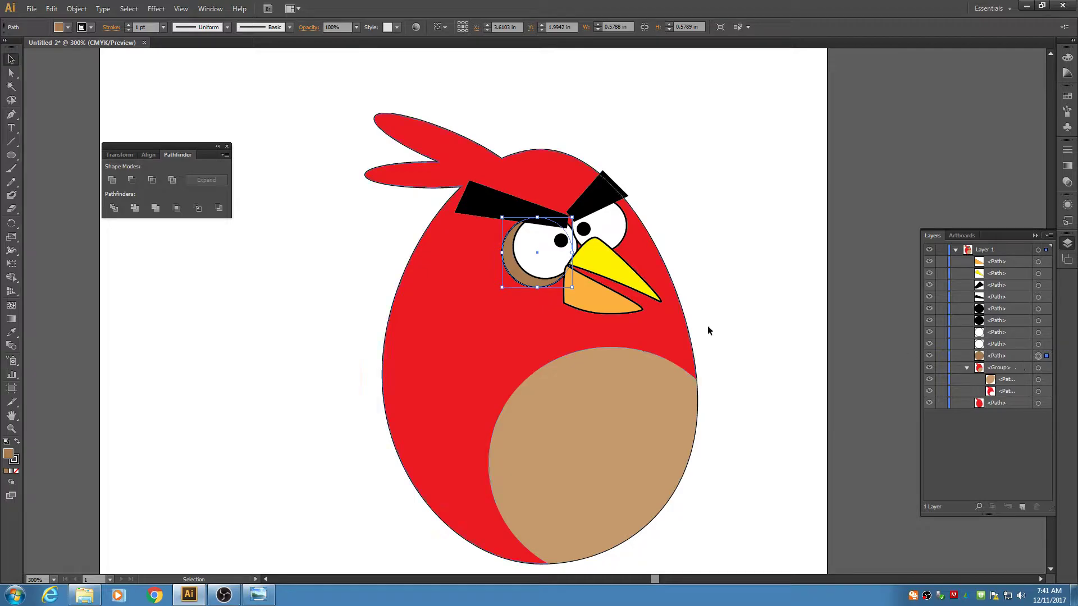
pyautogui.click(763, 195)
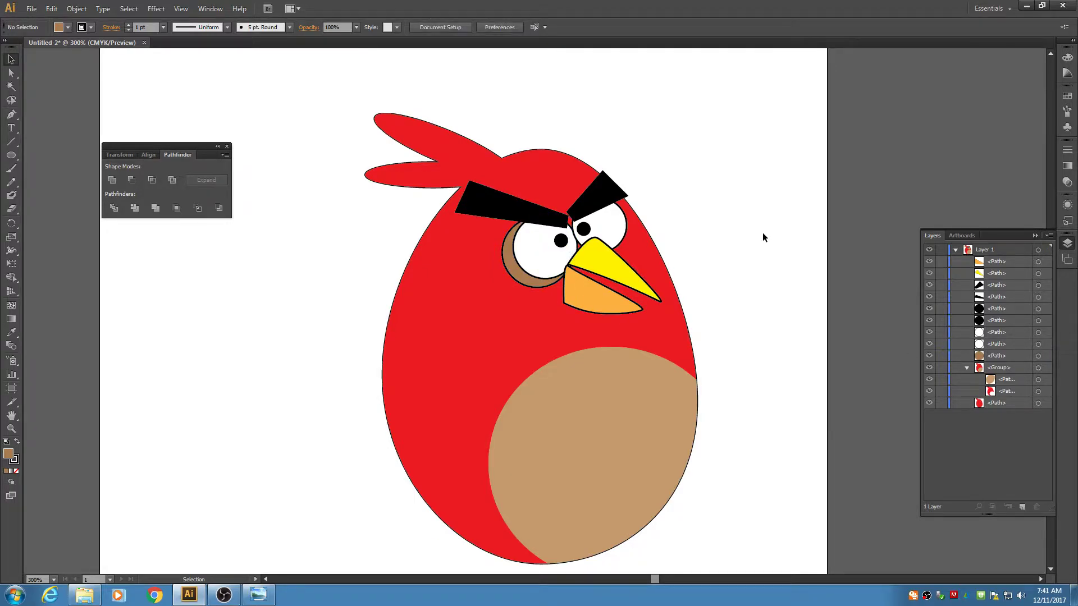
pyautogui.click(521, 283)
pyautogui.moveTo(521, 283); pyautogui.dragTo(526, 286)
pyautogui.click(522, 323)
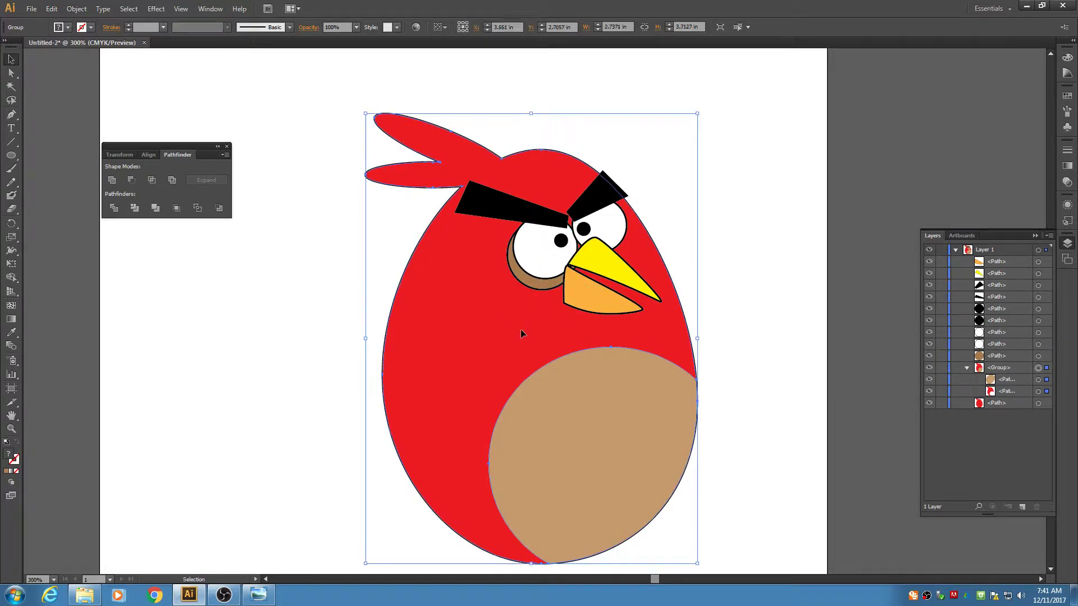
pyautogui.click(781, 256)
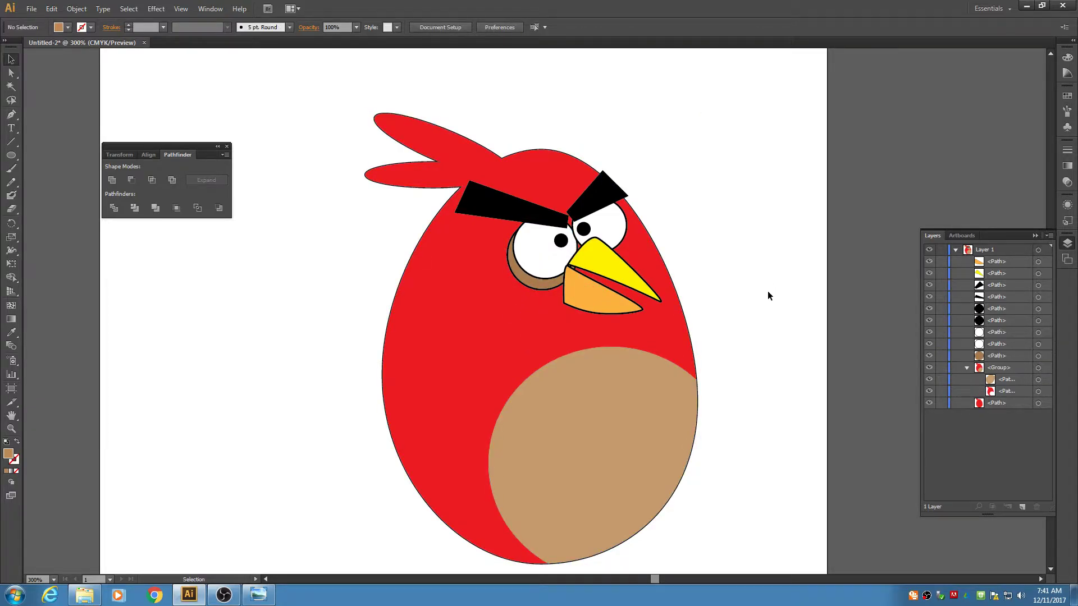
# - Change the fill of the circle behind the left eye to a darker brown
pyautogui.click(514, 281)
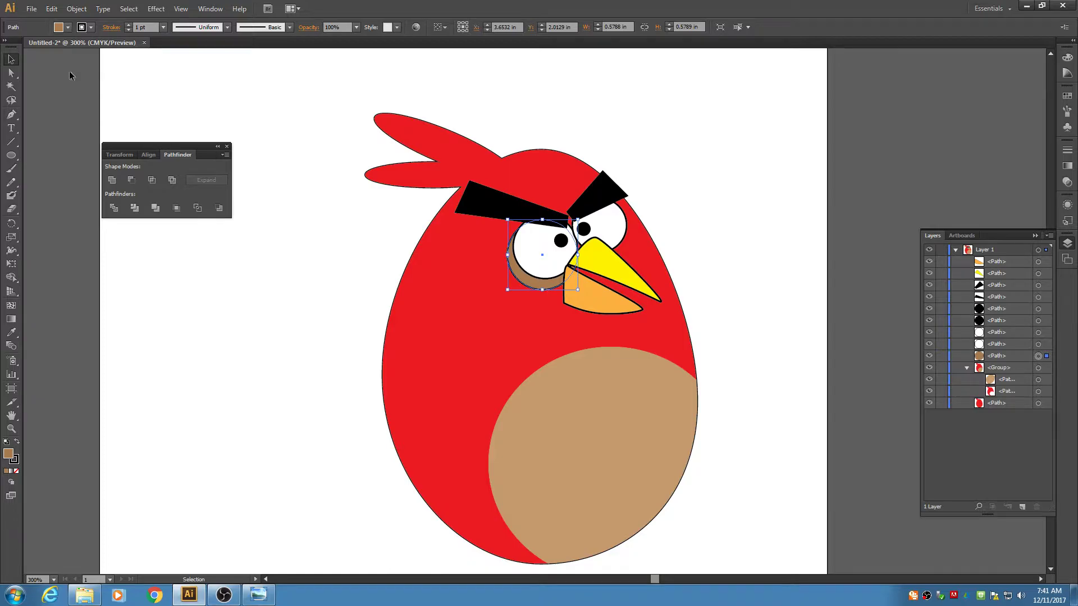
pyautogui.click(67, 27)
pyautogui.click(88, 64)
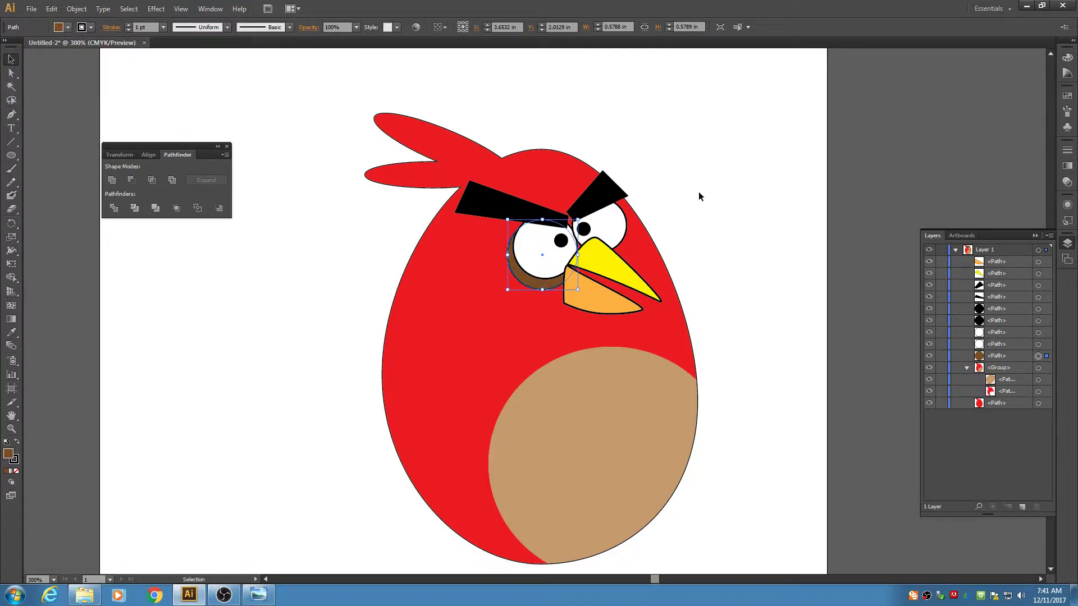
pyautogui.click(700, 207)
# - Copy the dark brown circle behind the right eye and shrink it to about 0.48 in to form a rim along its outer edge
pyautogui.click(525, 278)
pyautogui.moveTo(528, 284); pyautogui.dragTo(592, 262)
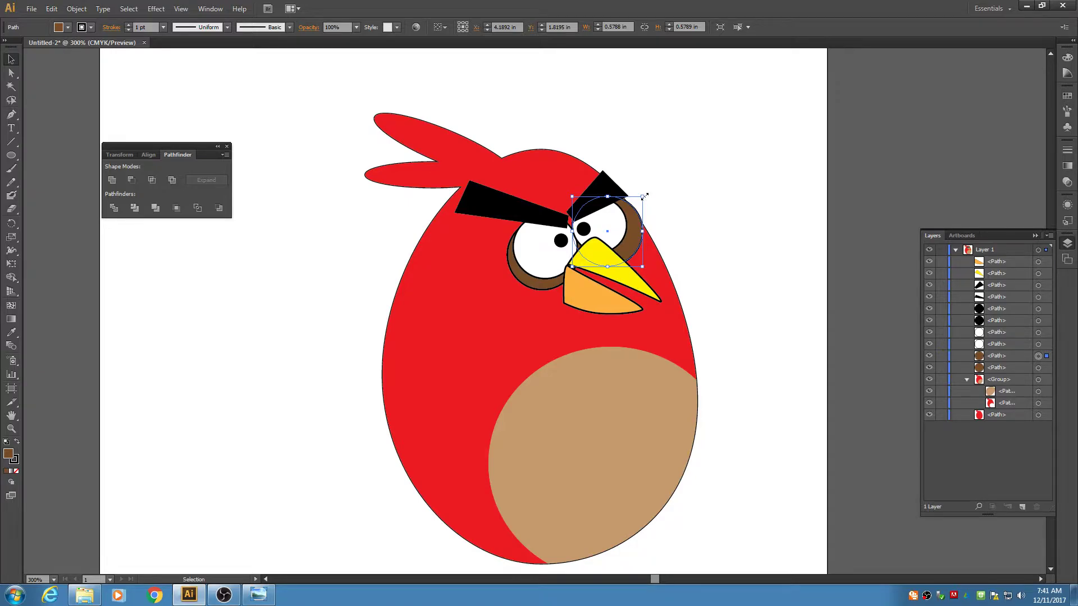
pyautogui.moveTo(645, 197); pyautogui.dragTo(620, 228)
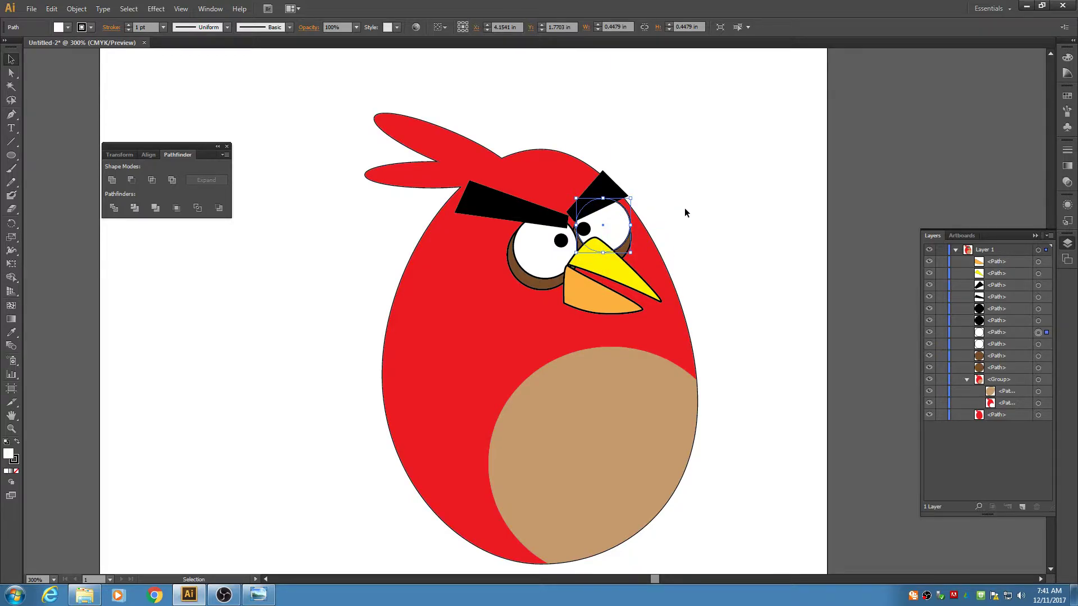
pyautogui.click(677, 250)
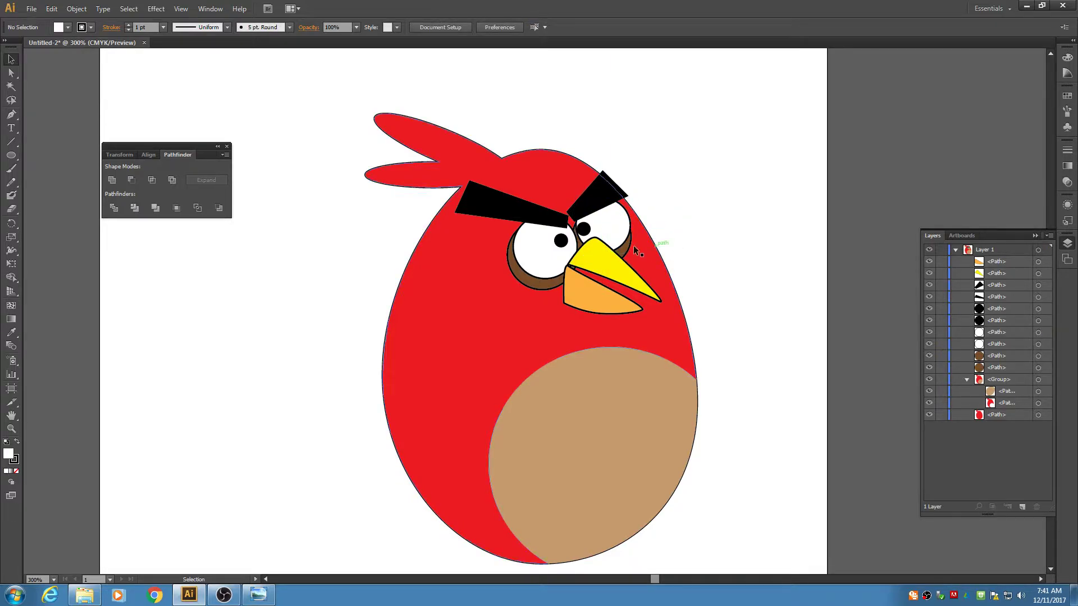
pyautogui.hotkey('ctrl', 'z')
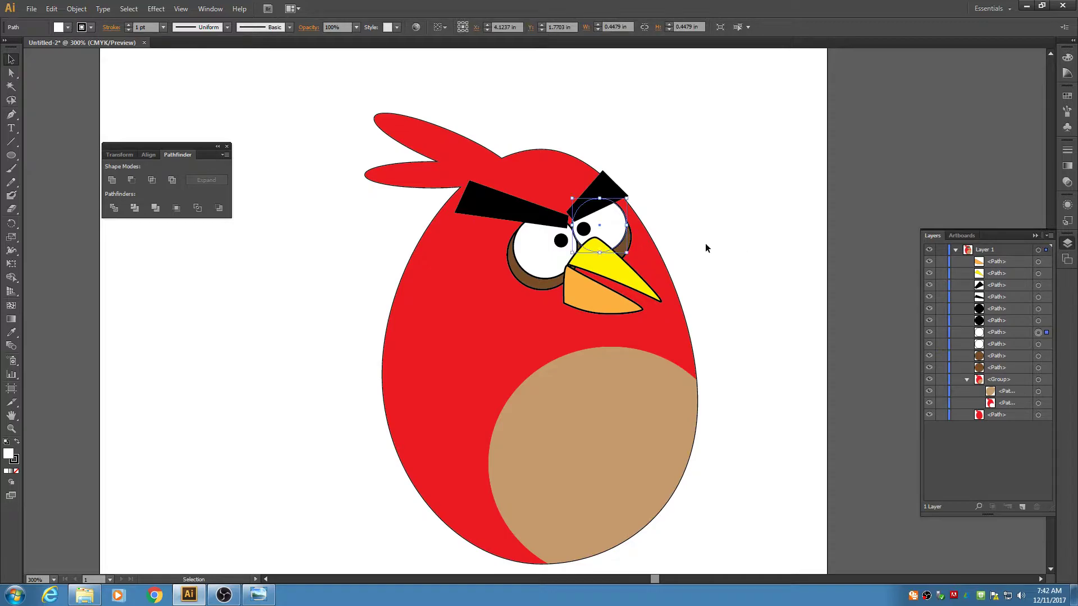
pyautogui.click(628, 248)
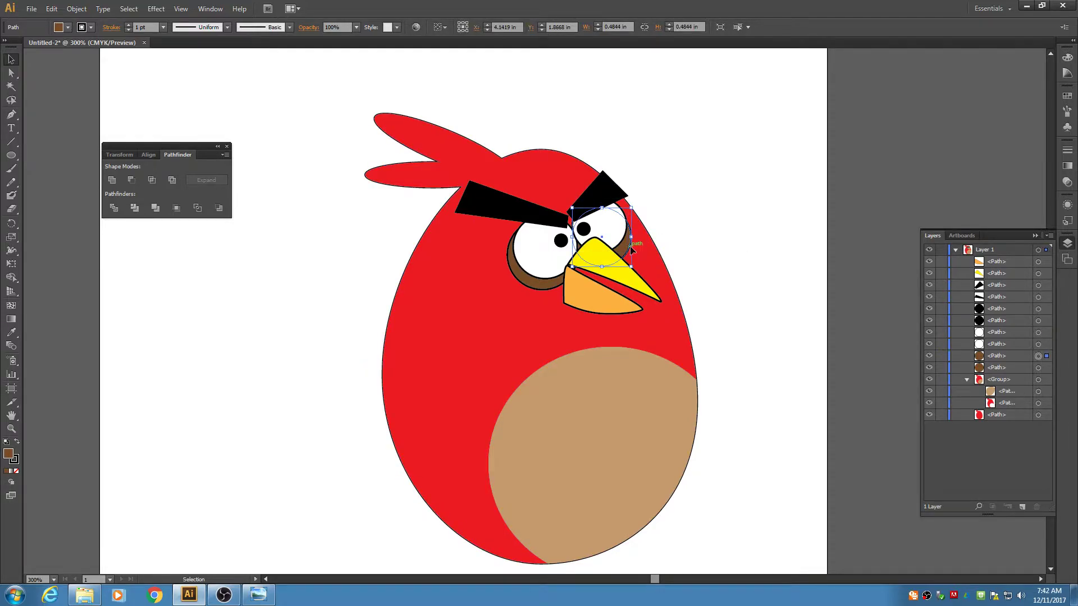
pyautogui.moveTo(628, 247); pyautogui.dragTo(629, 246)
pyautogui.click(669, 233)
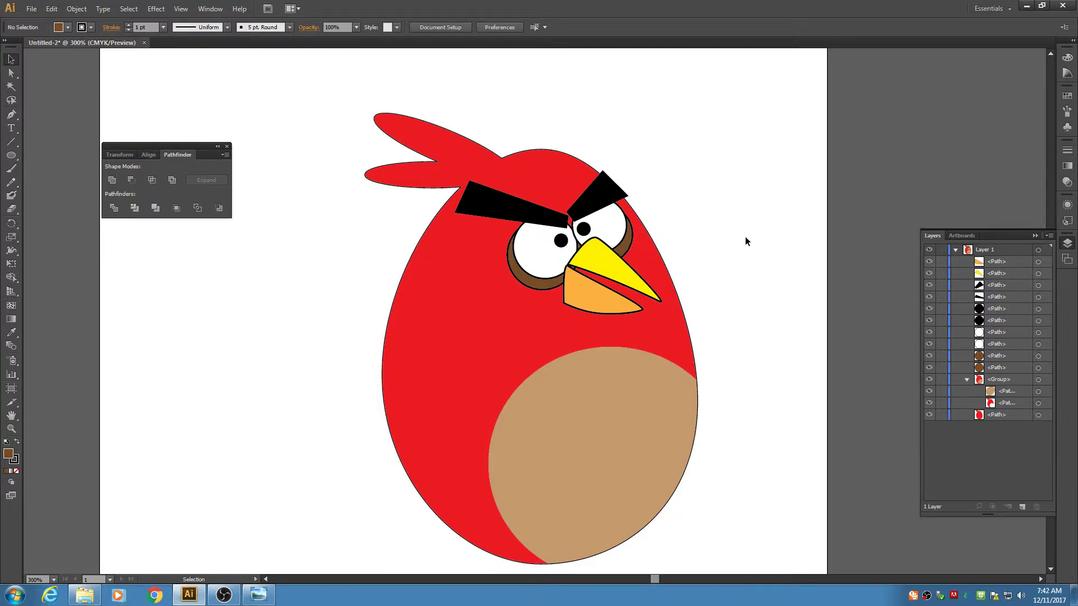
# - Place two copies of the dark brown circle on the body left of the belly, the upper about 0.40 in and the lower about 0.34 in across
pyautogui.click(540, 283)
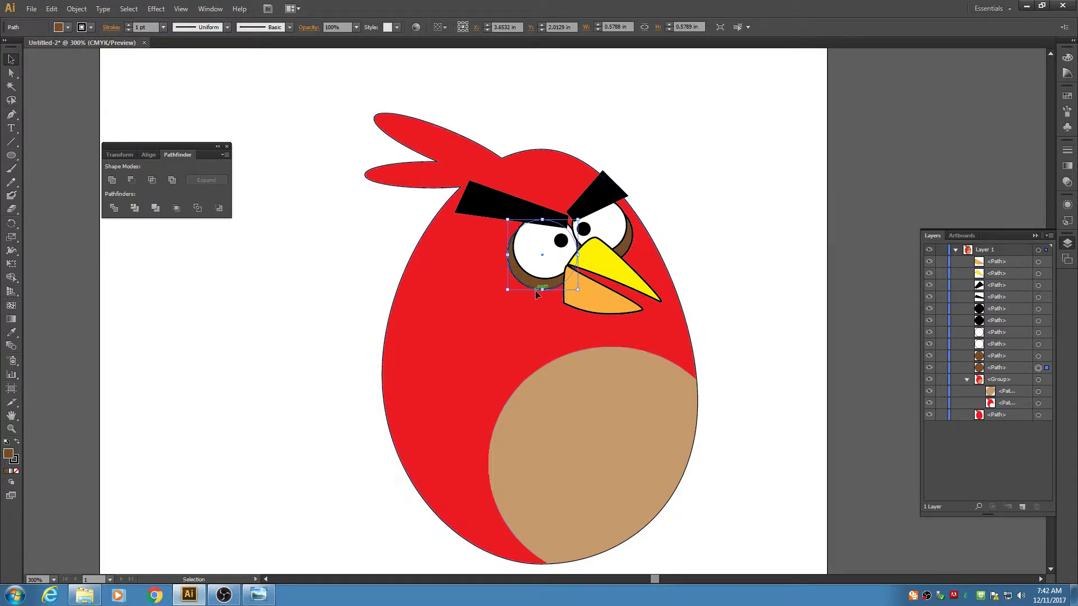
pyautogui.keyDown('alt'); pyautogui.moveTo(540, 284); pyautogui.dragTo(545, 354); pyautogui.keyUp('alt')
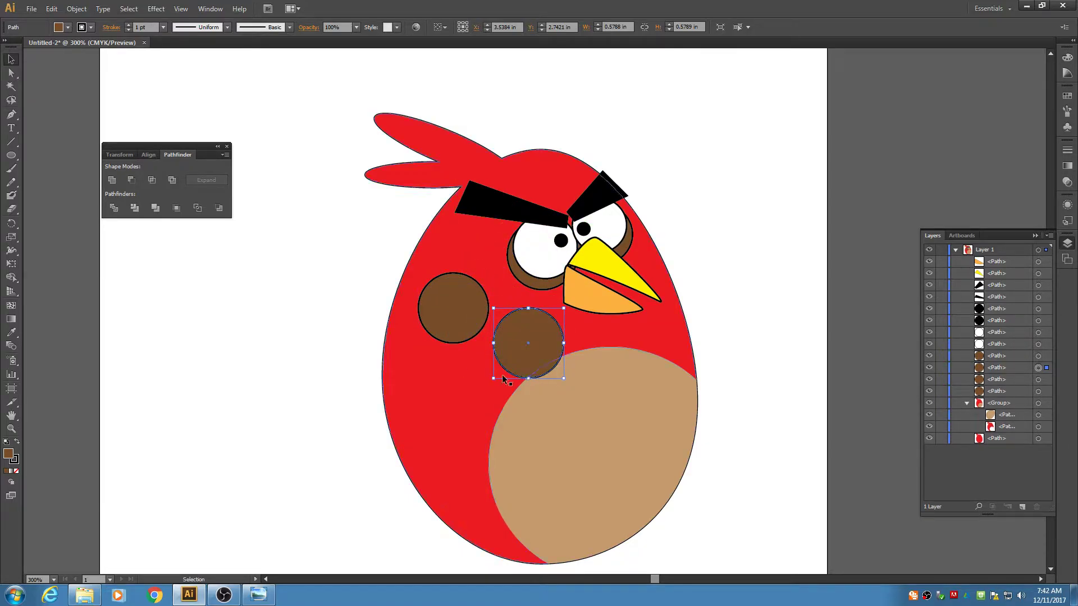
pyautogui.moveTo(565, 308); pyautogui.dragTo(534, 337)
pyautogui.click(477, 320)
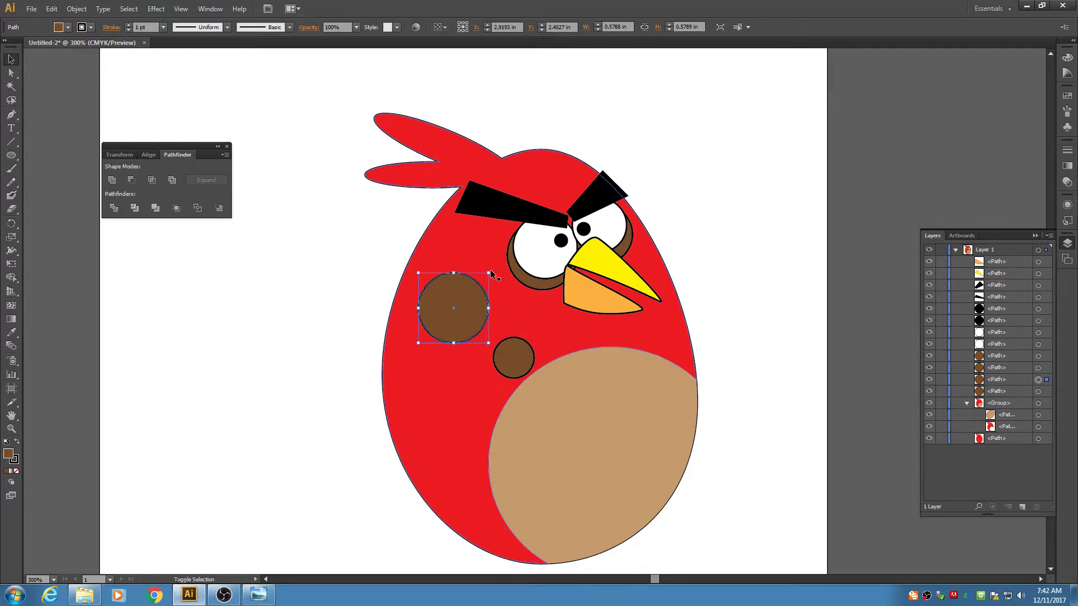
pyautogui.moveTo(489, 274); pyautogui.dragTo(440, 322)
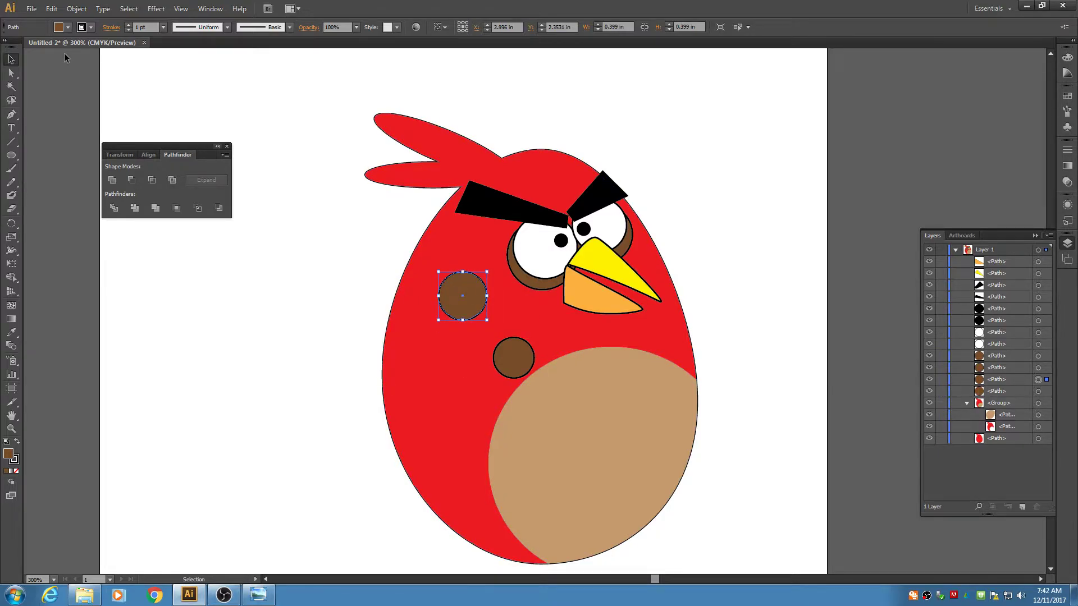
pyautogui.moveTo(507, 369); pyautogui.dragTo(478, 366)
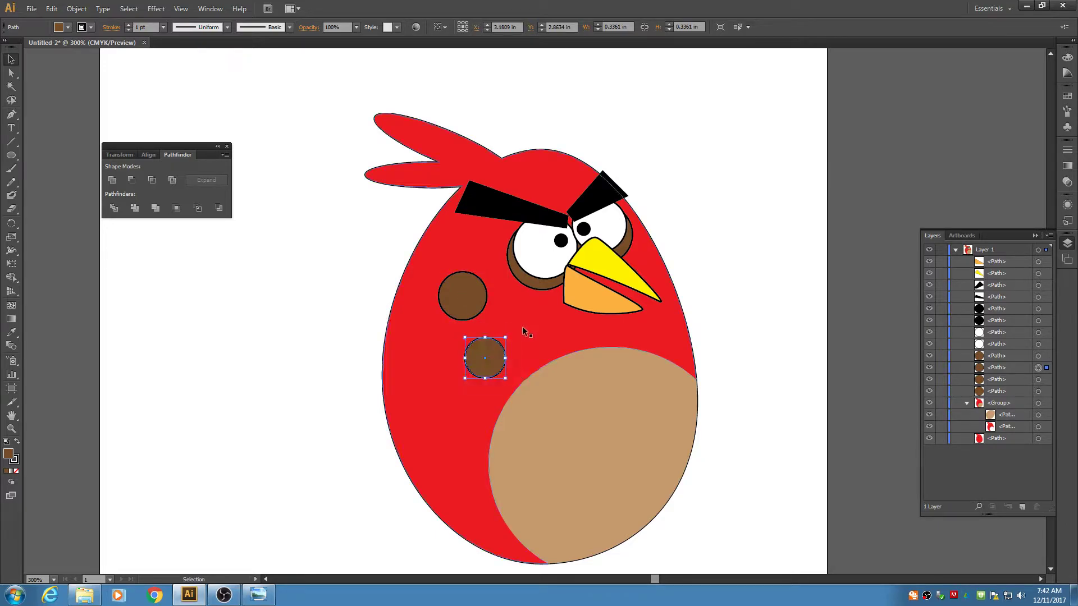
pyautogui.click(550, 342)
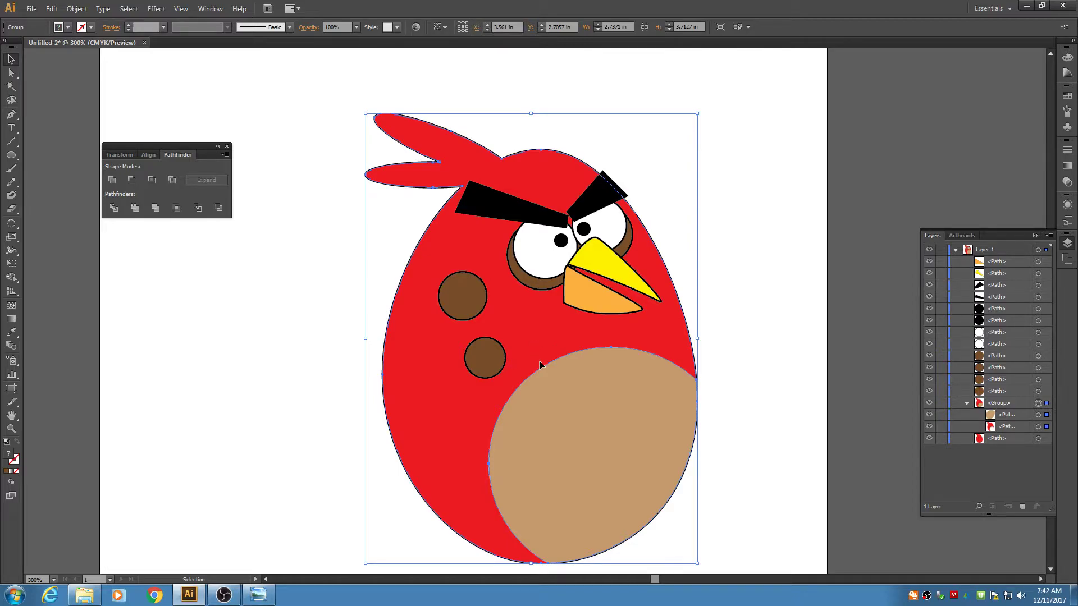
pyautogui.click(764, 193)
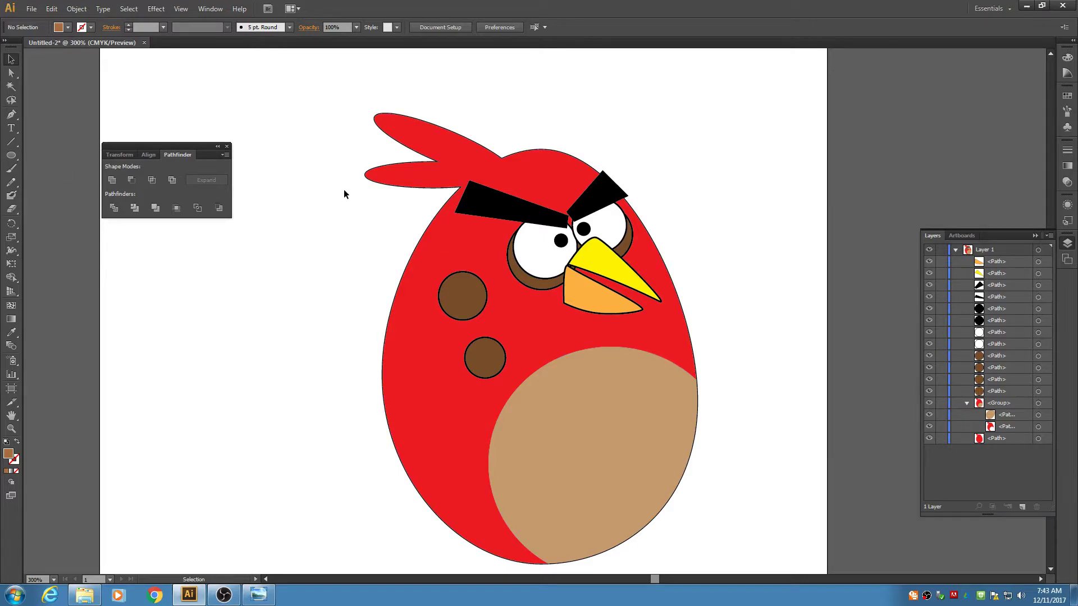
# - Place three copies of the left eyebrow beside the bird, then stretch and rotate the middle one against the body's left edge, about 1.28 in wide
pyautogui.click(505, 207)
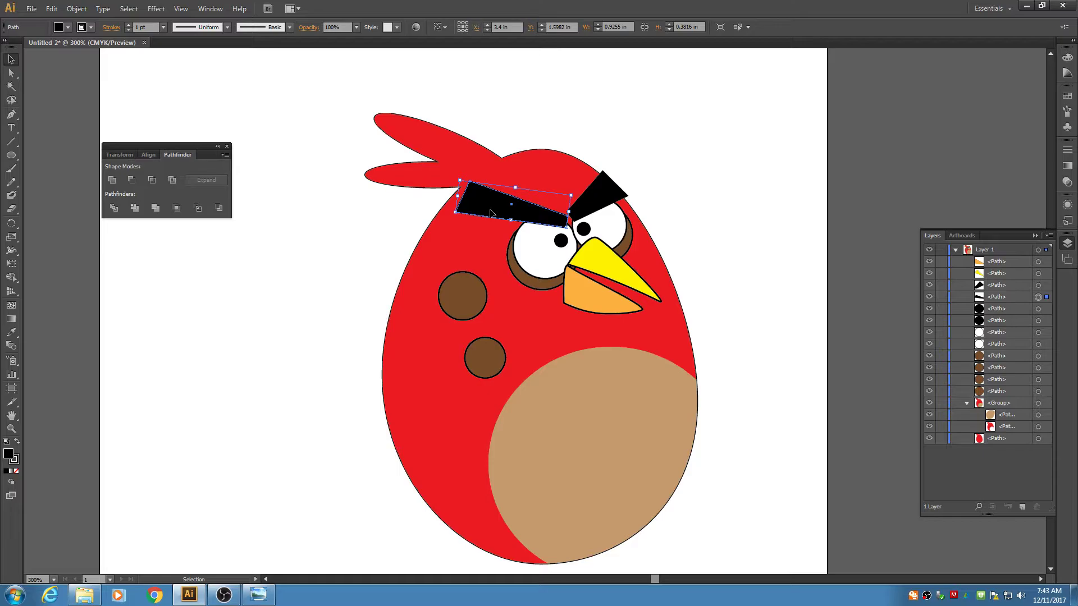
pyautogui.moveTo(490, 213); pyautogui.dragTo(197, 411)
pyautogui.click(261, 370)
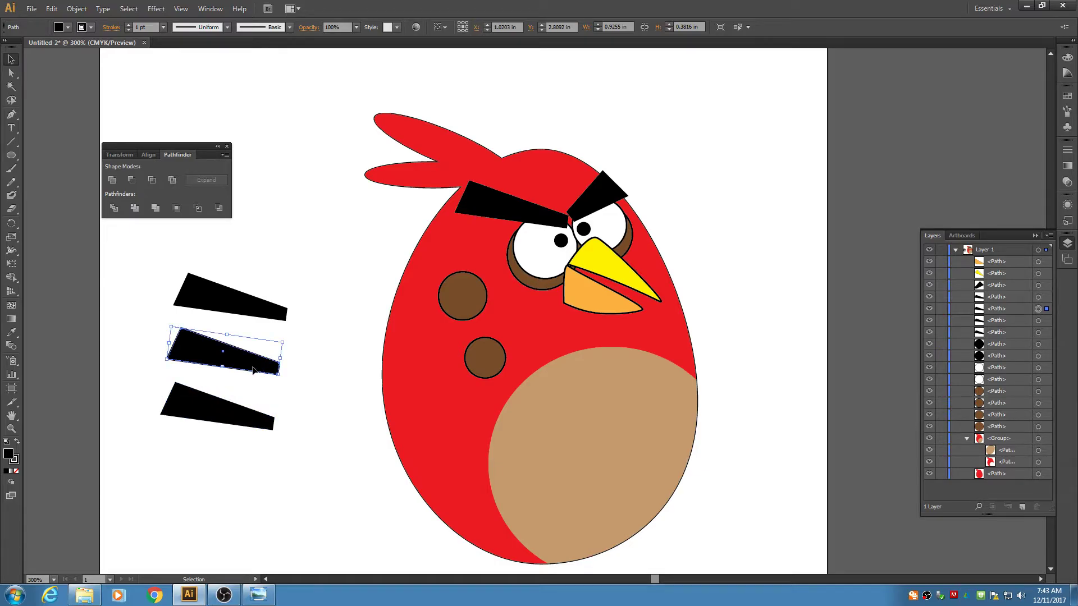
pyautogui.moveTo(262, 370); pyautogui.dragTo(412, 371)
pyautogui.moveTo(291, 356); pyautogui.dragTo(248, 358)
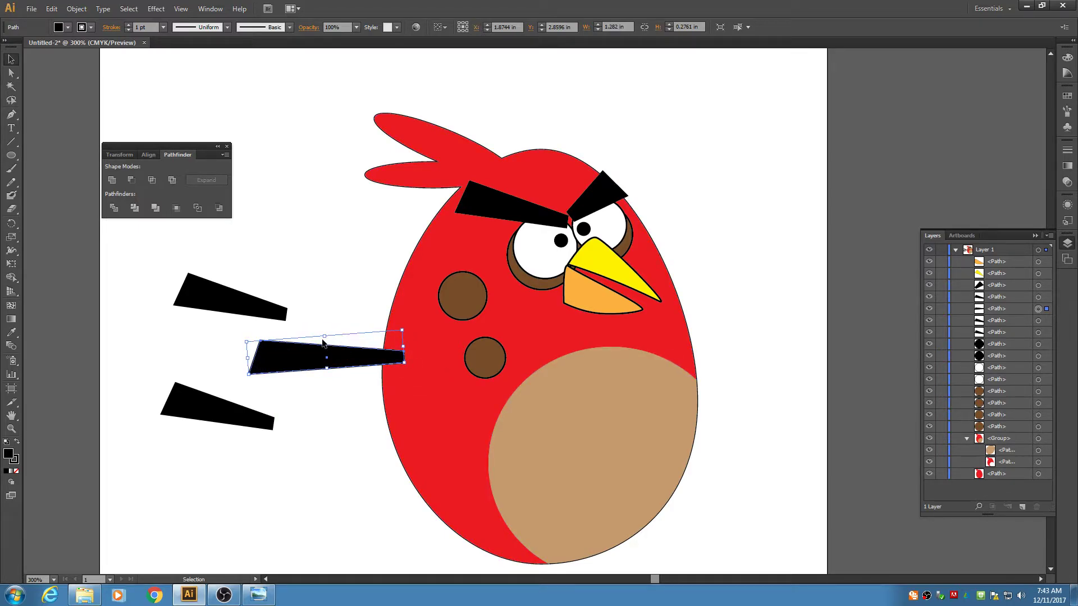
pyautogui.click(339, 288)
# - Shift the top black copy's upper-left corner point inward and place the shape above the middle tail feather, overlapping the body's left edge
pyautogui.click(276, 306)
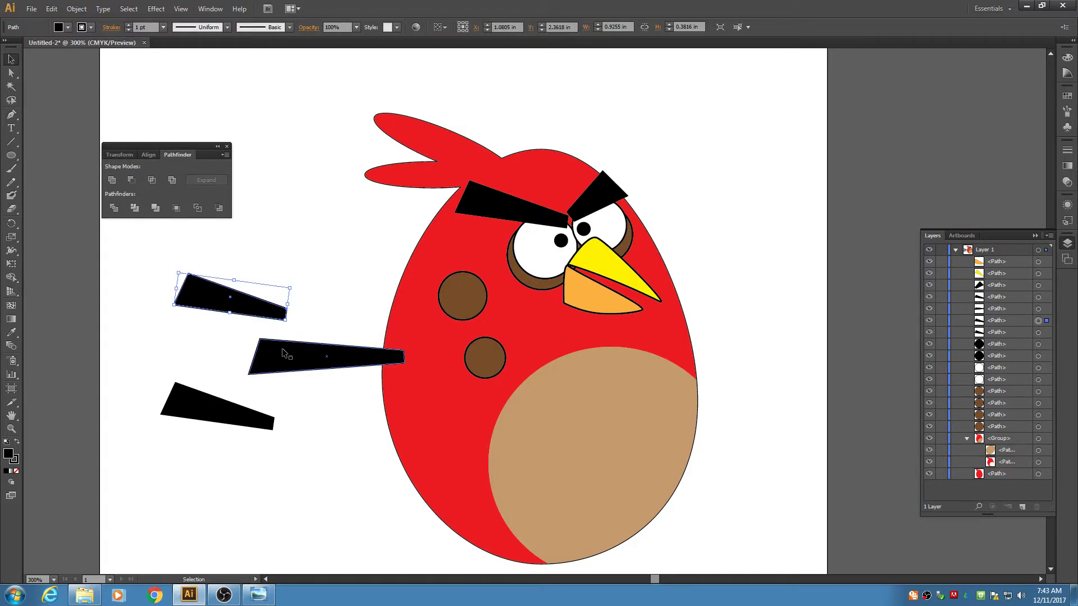
pyautogui.click(11, 73)
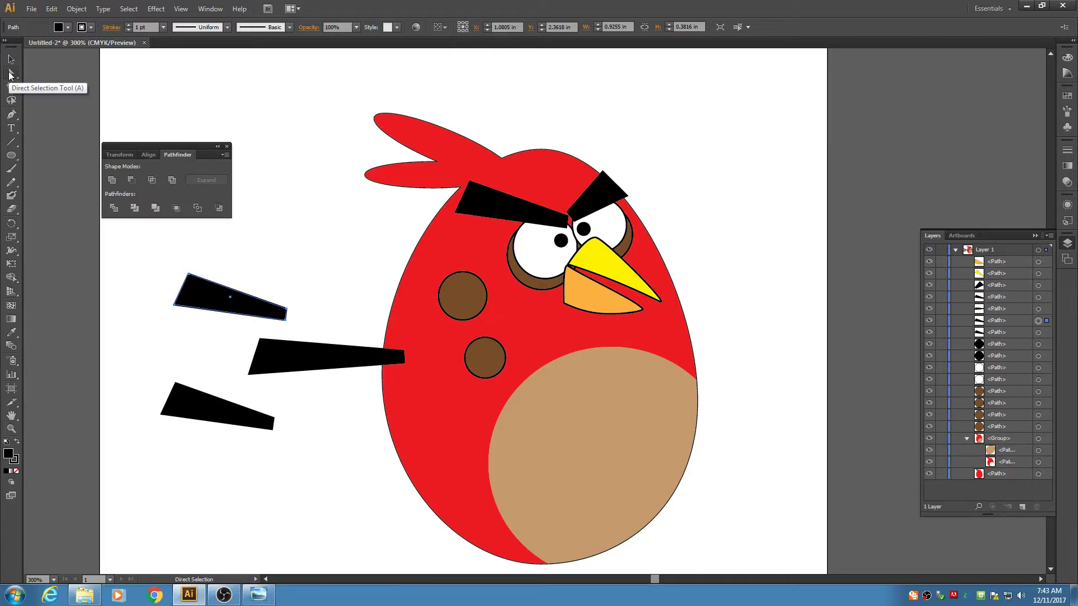
pyautogui.click(189, 277)
pyautogui.click(190, 277)
pyautogui.moveTo(191, 277); pyautogui.dragTo(210, 278)
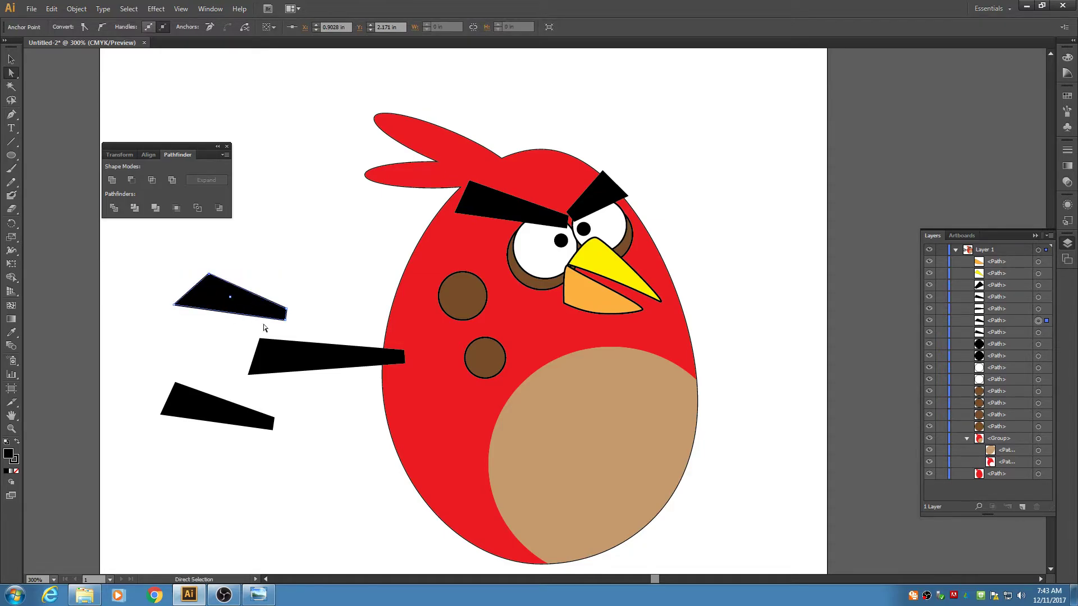
pyautogui.moveTo(287, 309); pyautogui.dragTo(377, 339)
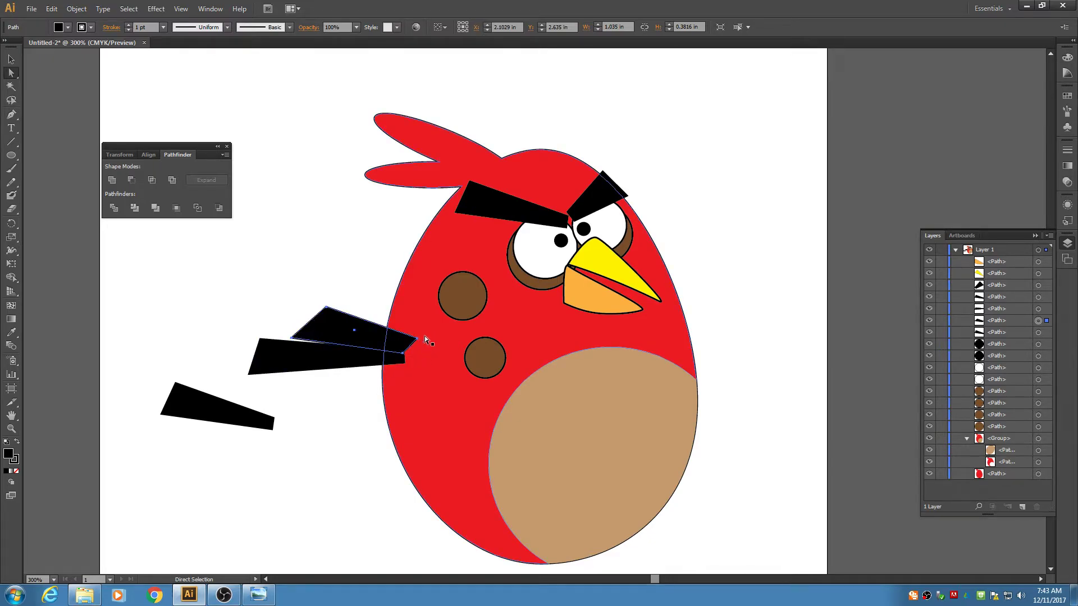
pyautogui.press('v')
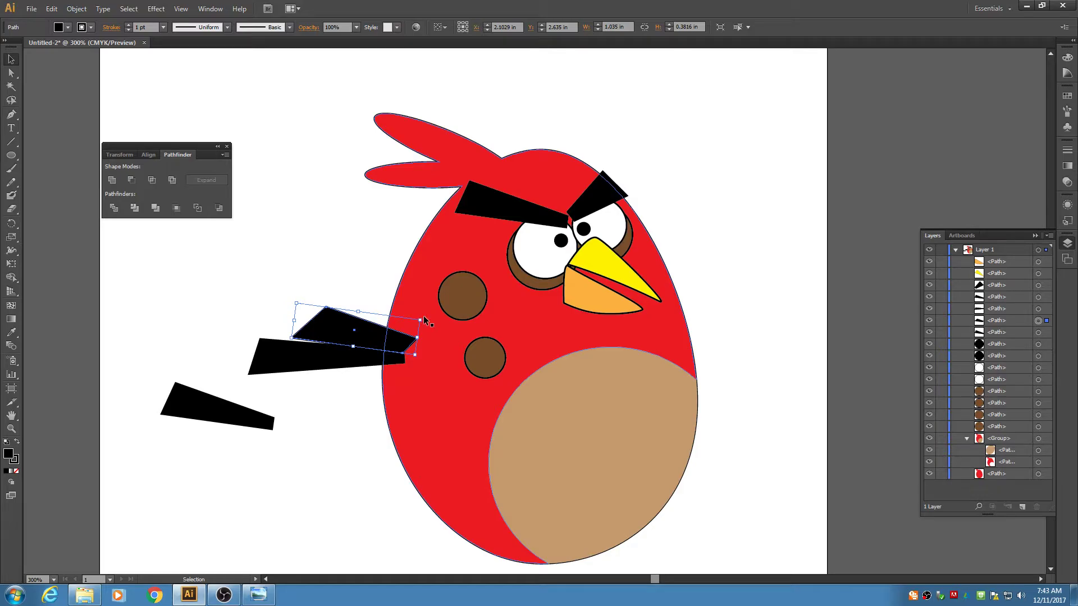
pyautogui.moveTo(291, 300); pyautogui.dragTo(297, 303)
pyautogui.click(347, 432)
# - Rotate the lowest black copy counter-clockwise and fit it beneath the middle tail feather so its narrow end overlaps the body's left edge
pyautogui.click(271, 428)
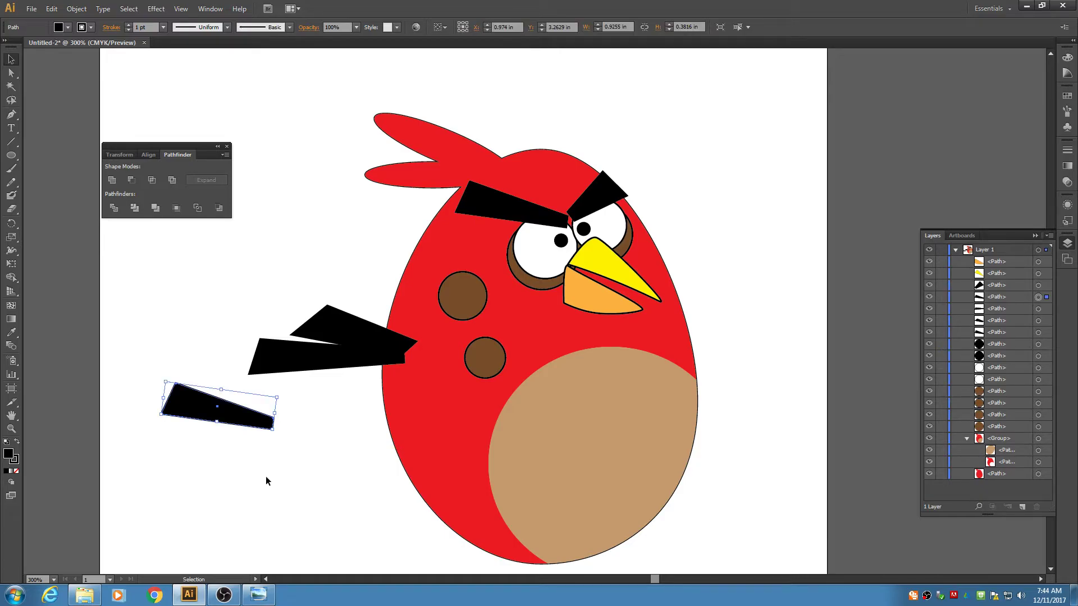
pyautogui.moveTo(277, 435); pyautogui.dragTo(302, 415)
pyautogui.moveTo(224, 423); pyautogui.dragTo(355, 386)
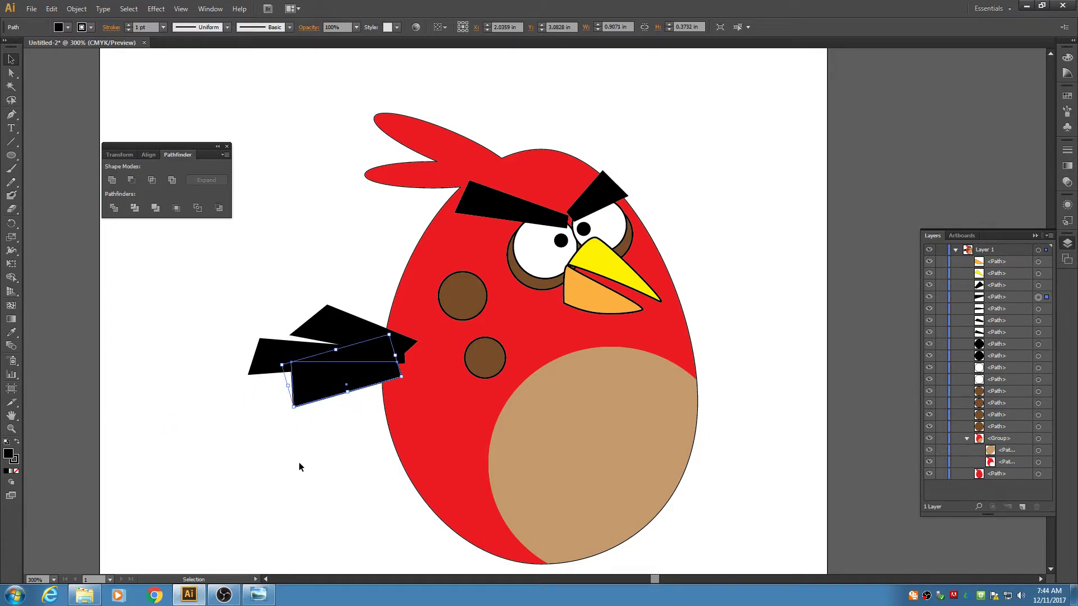
pyautogui.moveTo(308, 383); pyautogui.dragTo(302, 399)
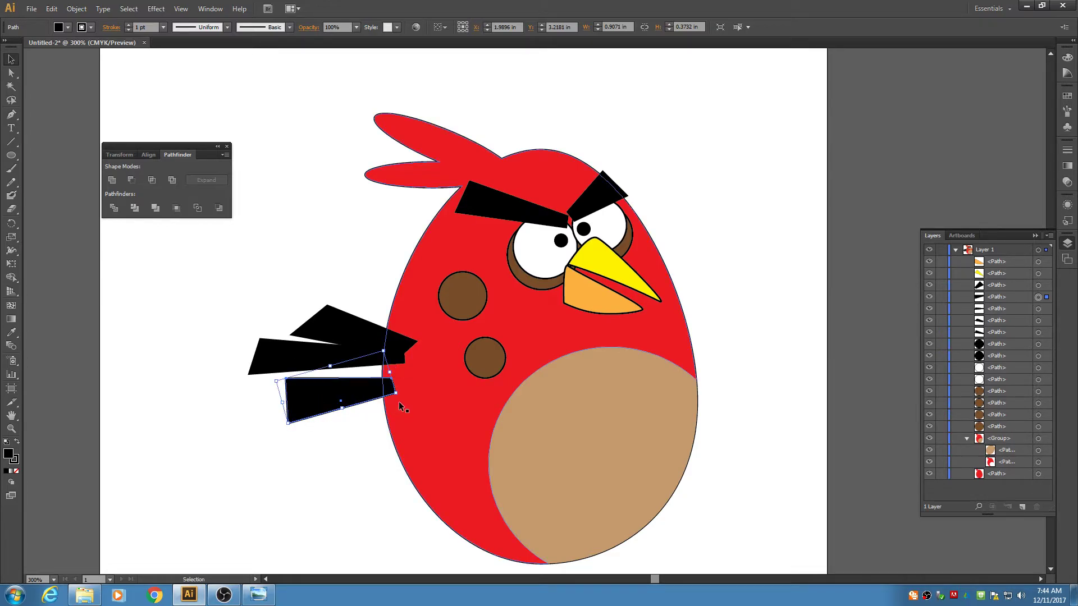
pyautogui.moveTo(400, 398); pyautogui.dragTo(376, 373)
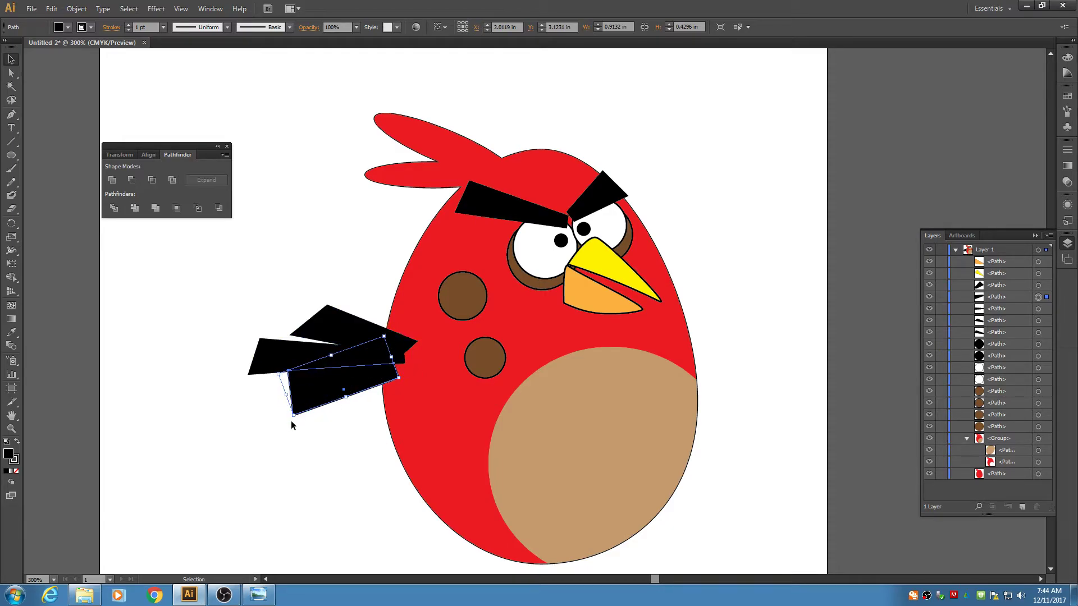
pyautogui.moveTo(294, 417); pyautogui.dragTo(211, 271)
pyautogui.click(314, 505)
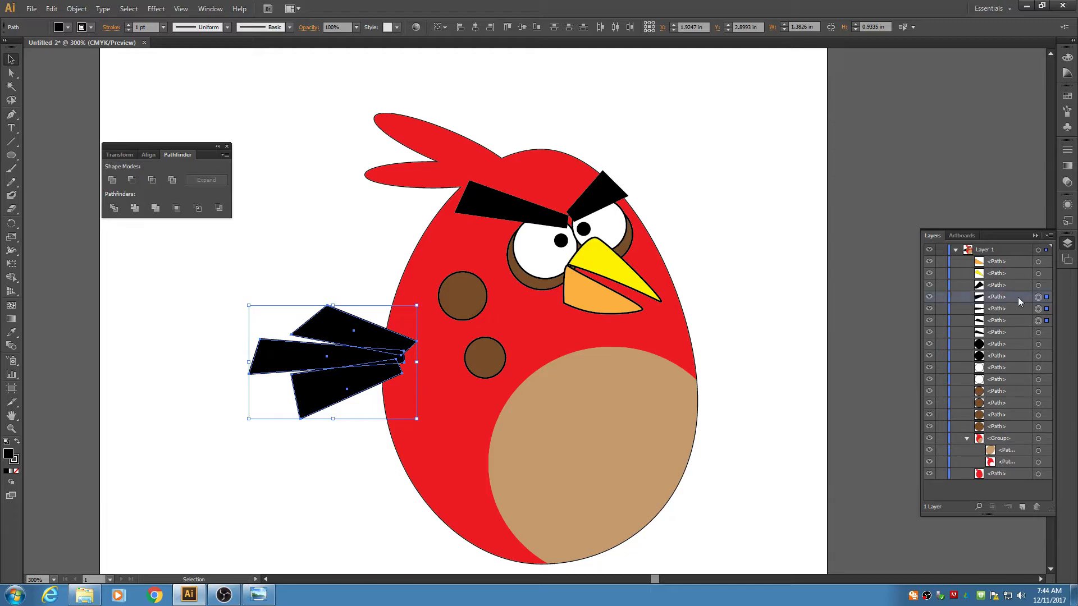
# - Move the three black tail feather paths below the red body path in the stacking order
pyautogui.keyDown('shift'); pyautogui.click(1022, 319); pyautogui.keyUp('shift')
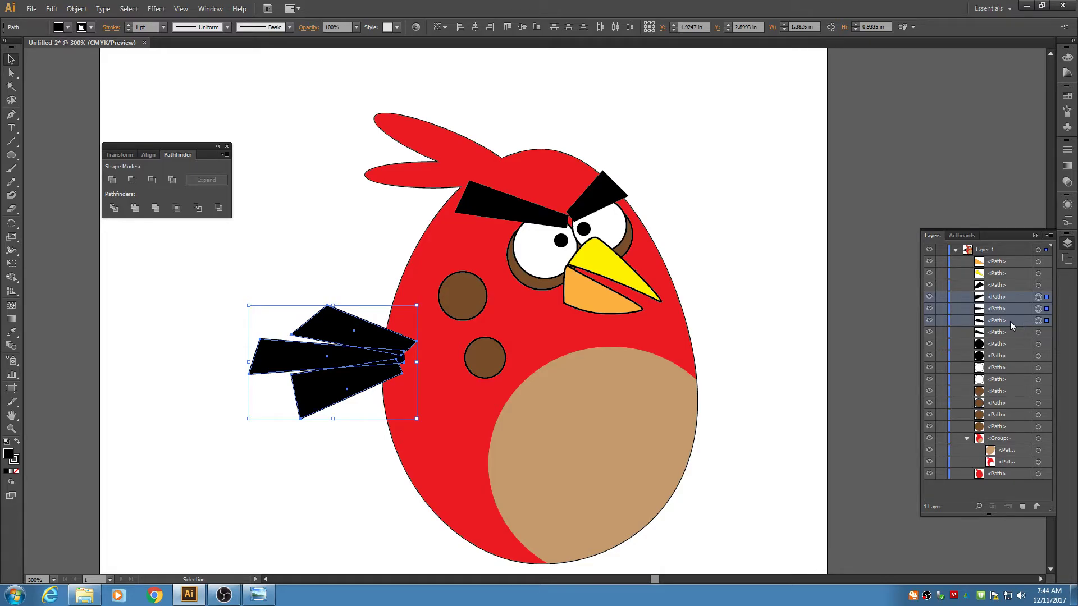
pyautogui.moveTo(1021, 320); pyautogui.dragTo(1021, 483)
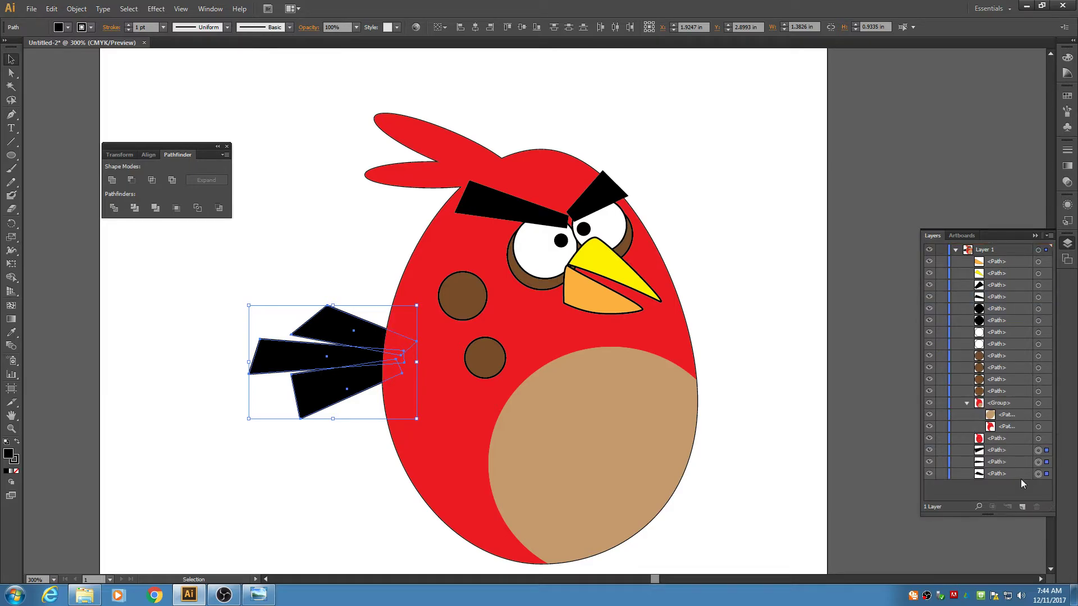
pyautogui.click(731, 408)
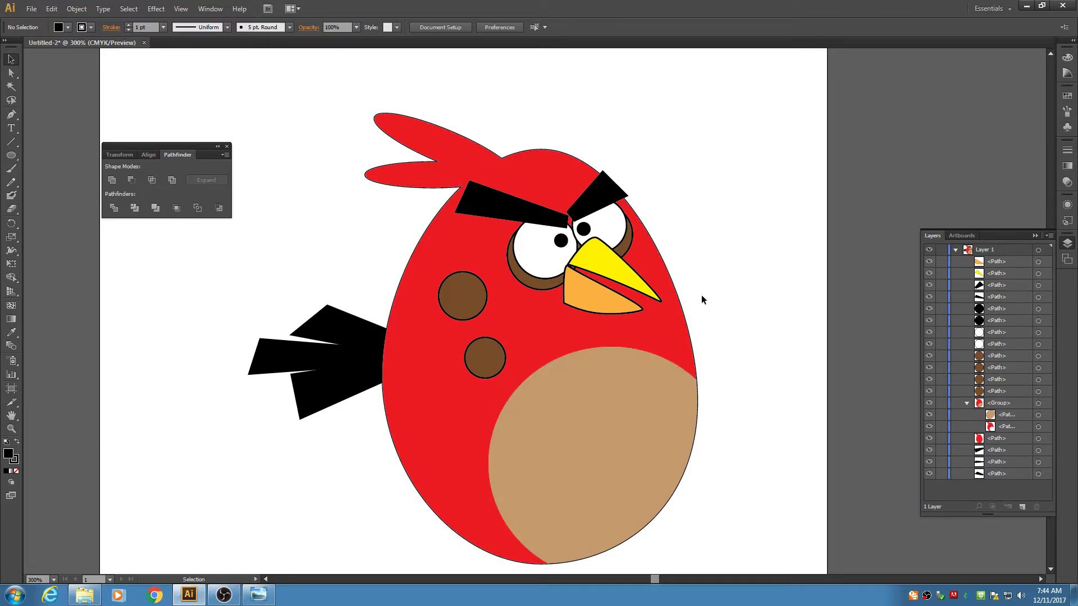
pyautogui.keyDown('alt'); pyautogui.scroll(-1, 702, 295); pyautogui.keyUp('alt')
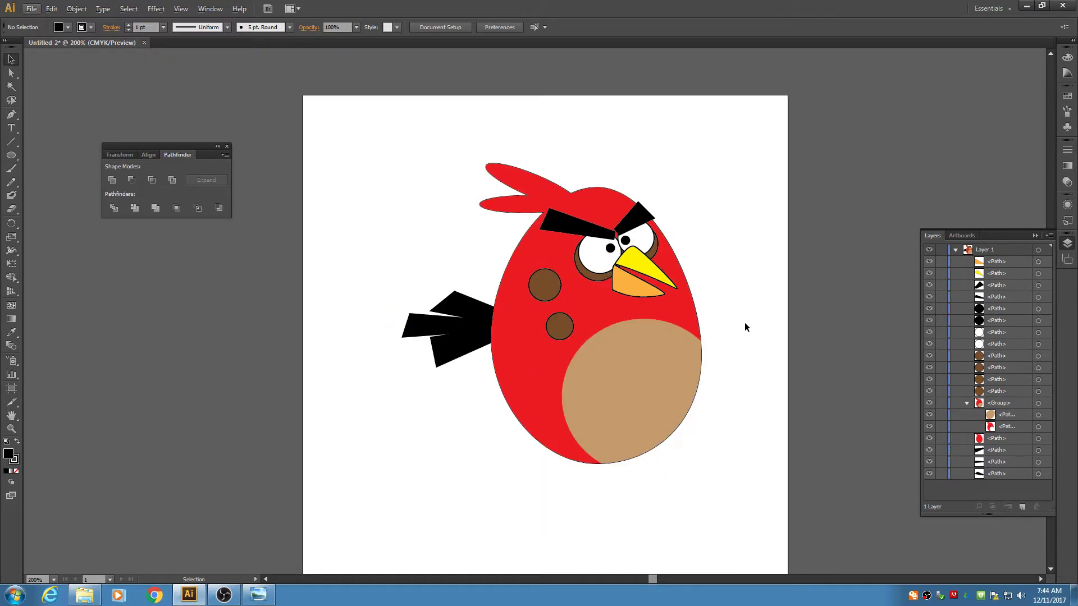
# - Save the drawing in the BIRD folder as Bird2, an Adobe Illustrator file in Illustrator CS6 version
pyautogui.click(38, 9)
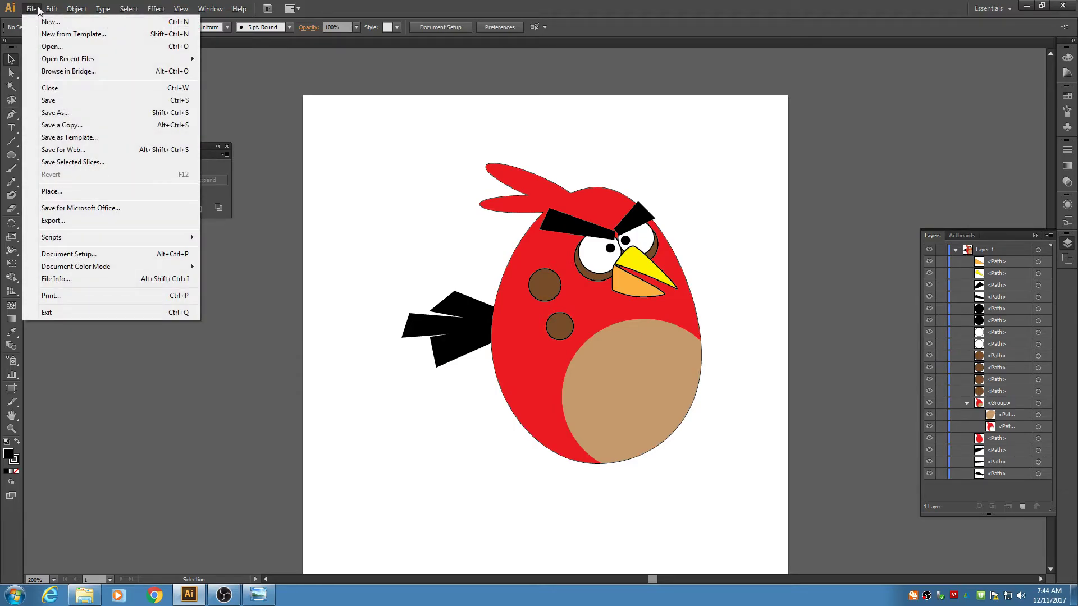
pyautogui.click(78, 103)
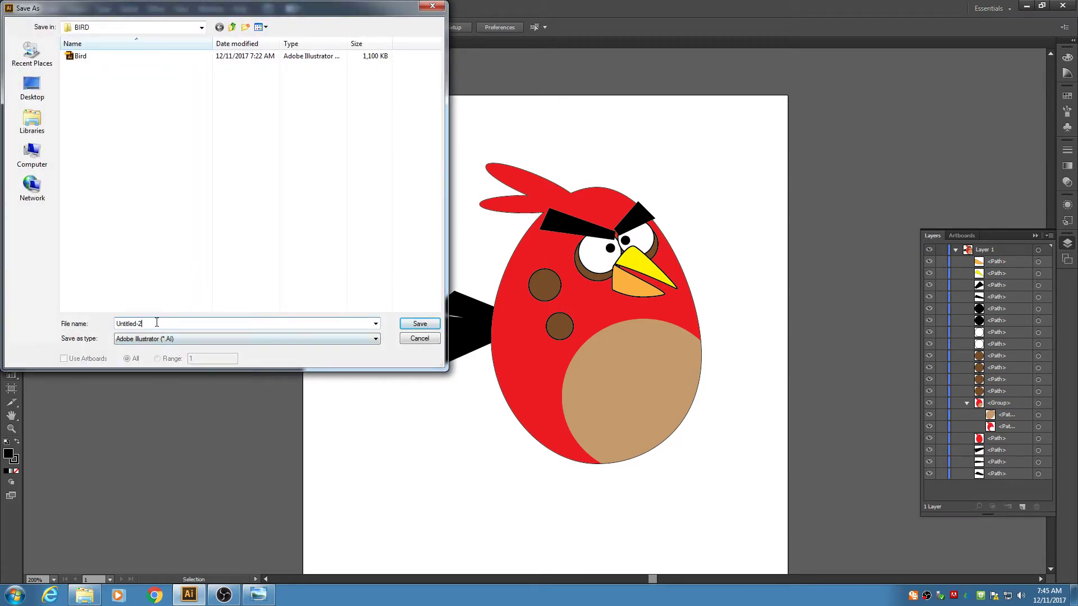
pyautogui.write('B')
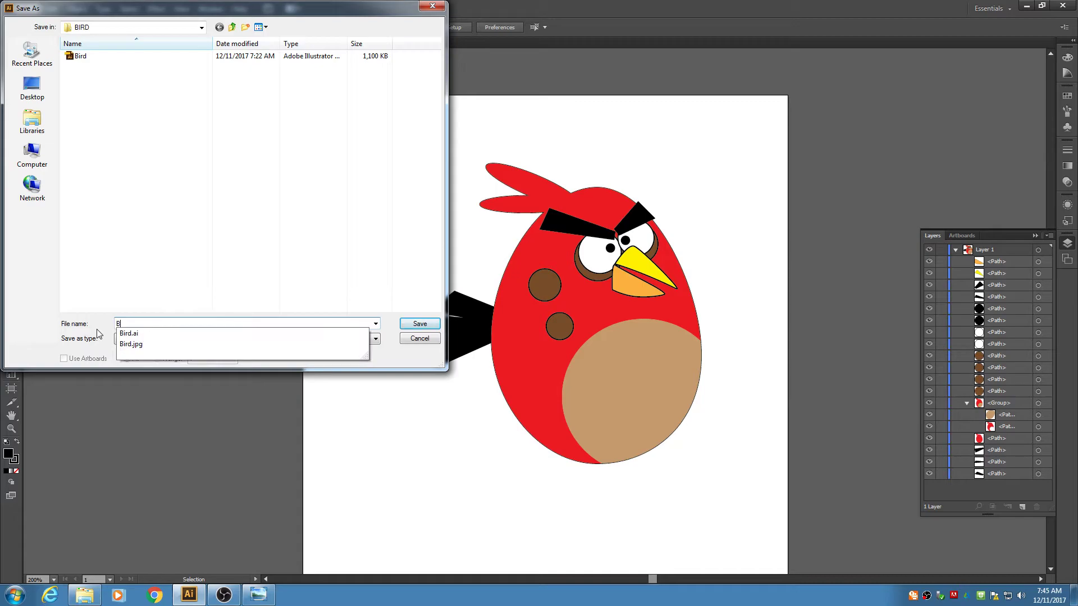
pyautogui.write('ird2')
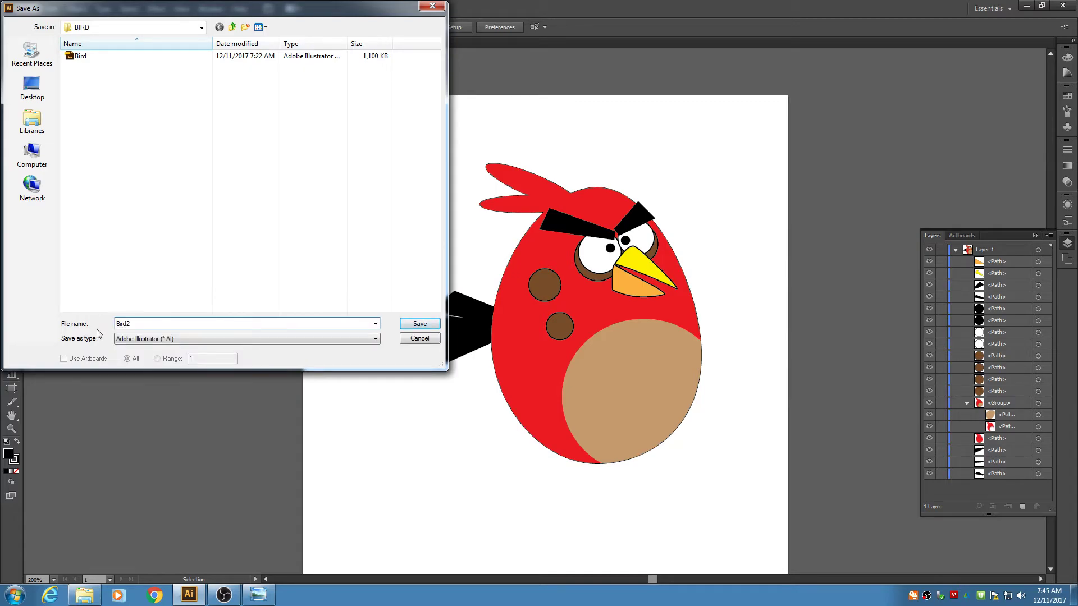
pyautogui.click(424, 326)
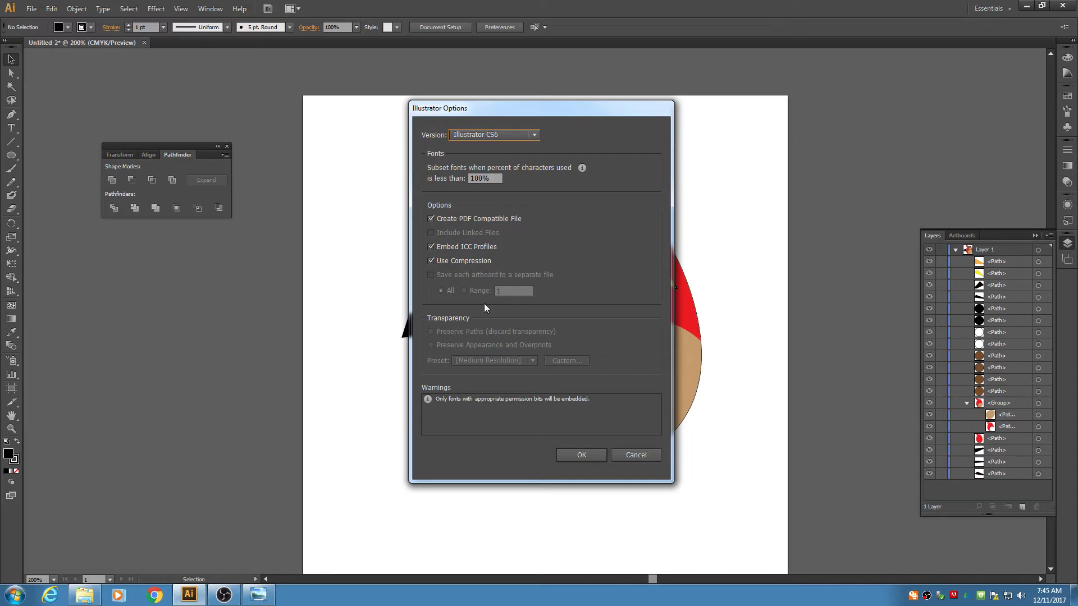
pyautogui.click(580, 456)
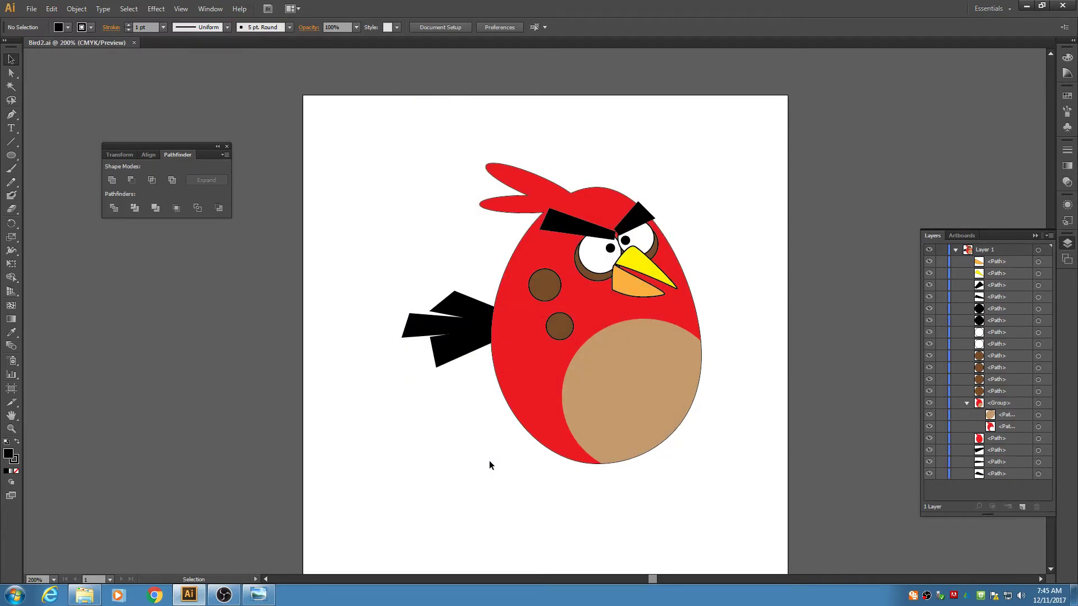
# - Export the drawing to the BIRD folder as a JPEG named Bird2
pyautogui.click(31, 9)
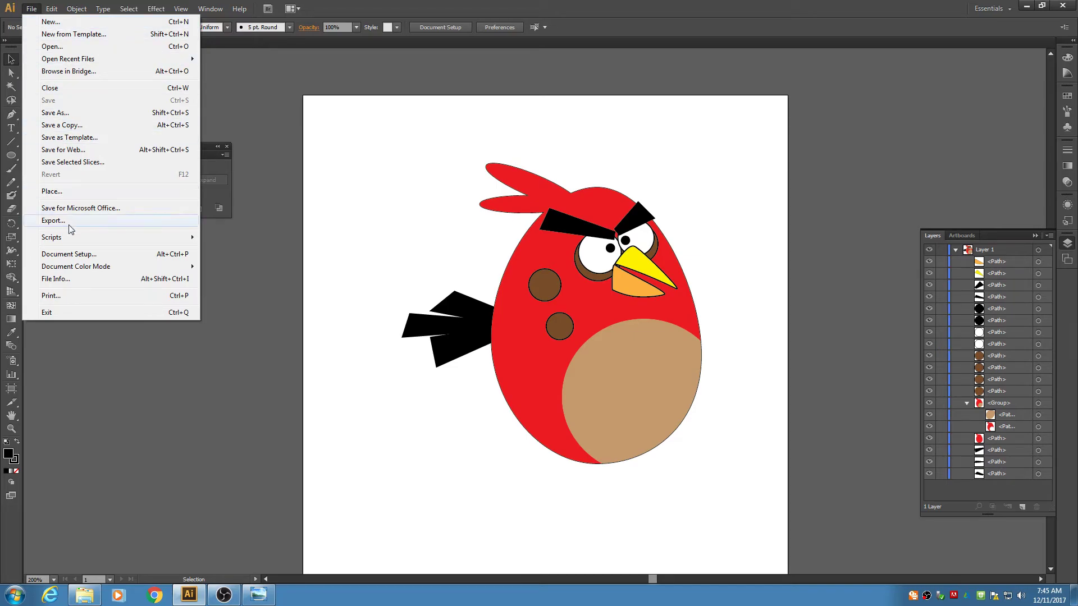
pyautogui.click(92, 220)
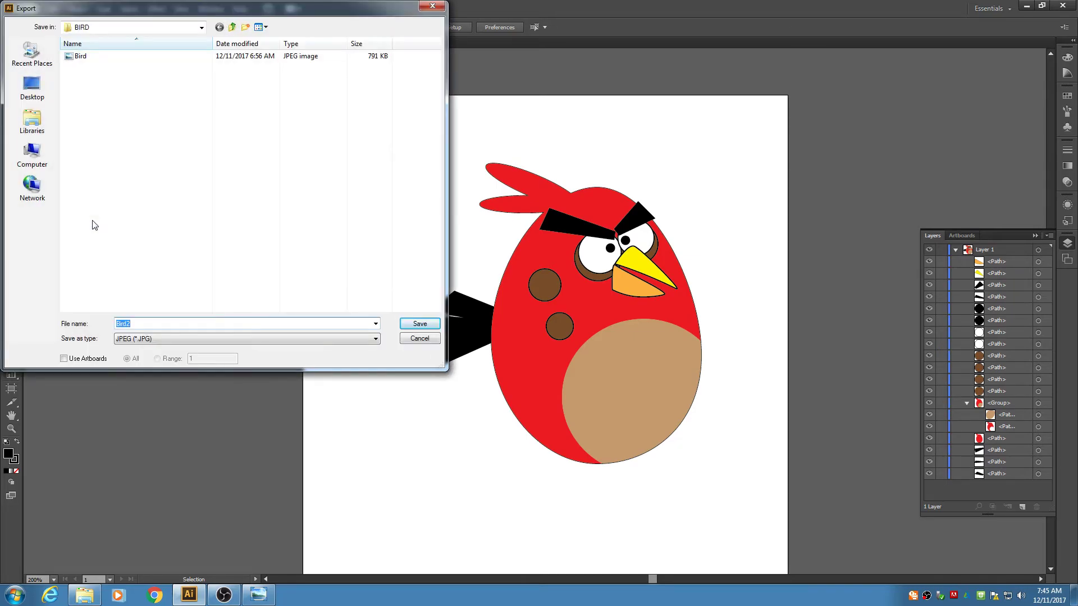
pyautogui.click(147, 341)
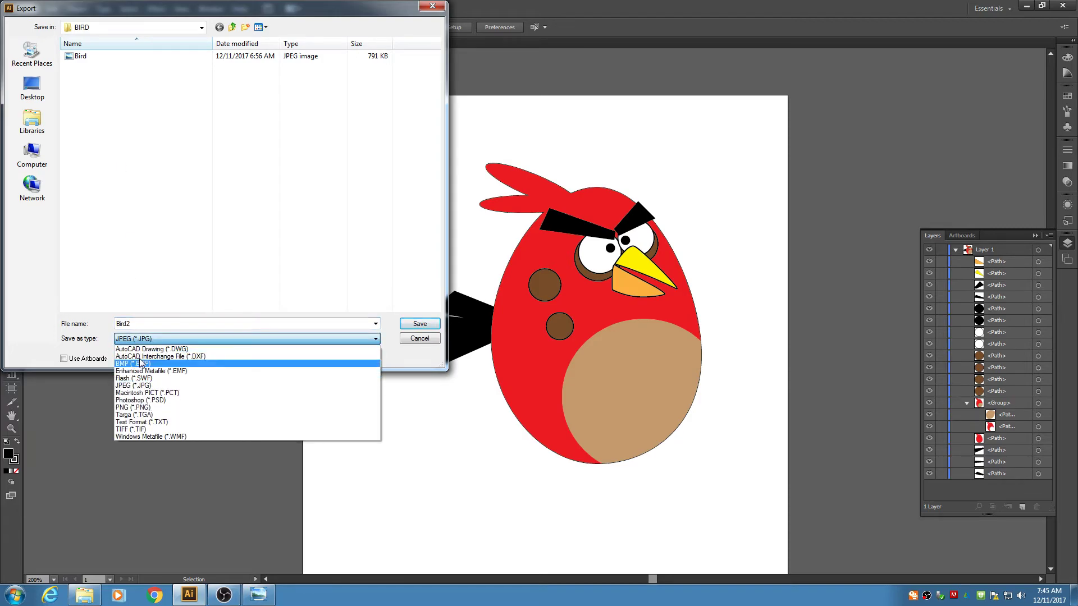
pyautogui.click(129, 386)
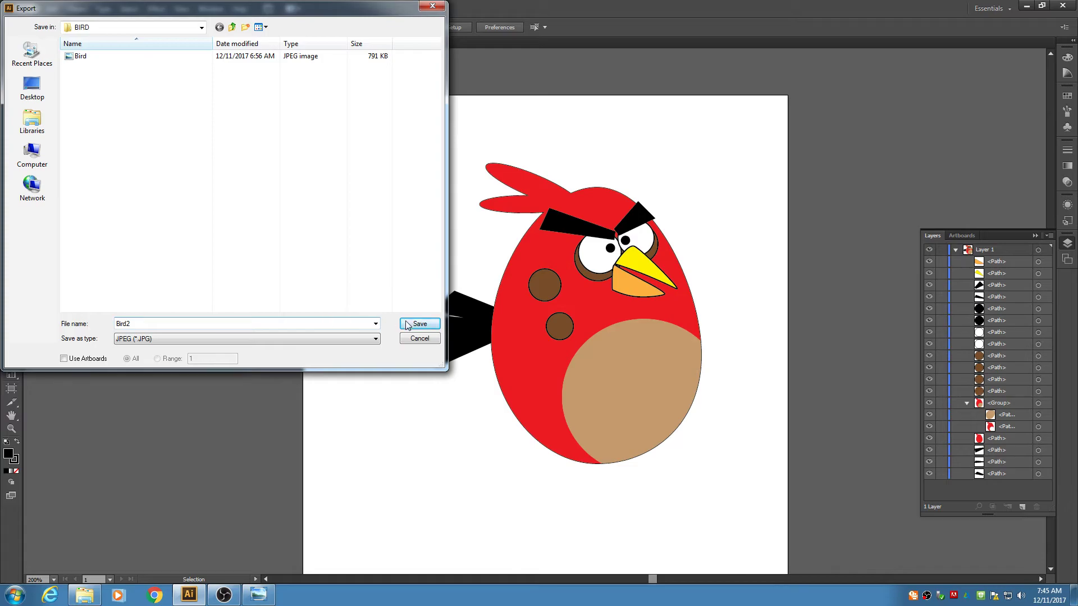
pyautogui.click(432, 329)
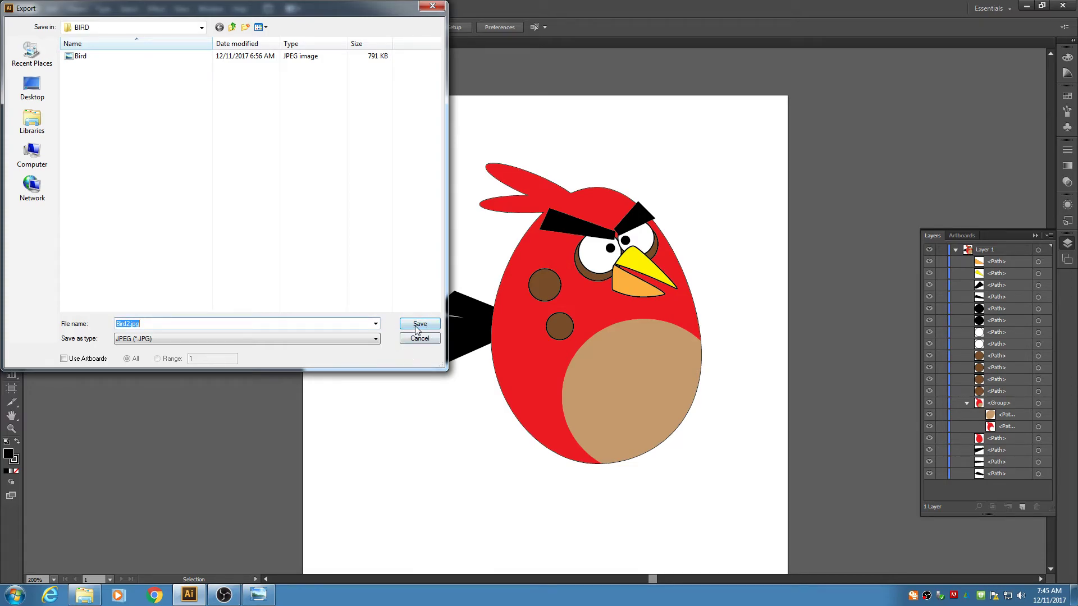
pyautogui.click(419, 326)
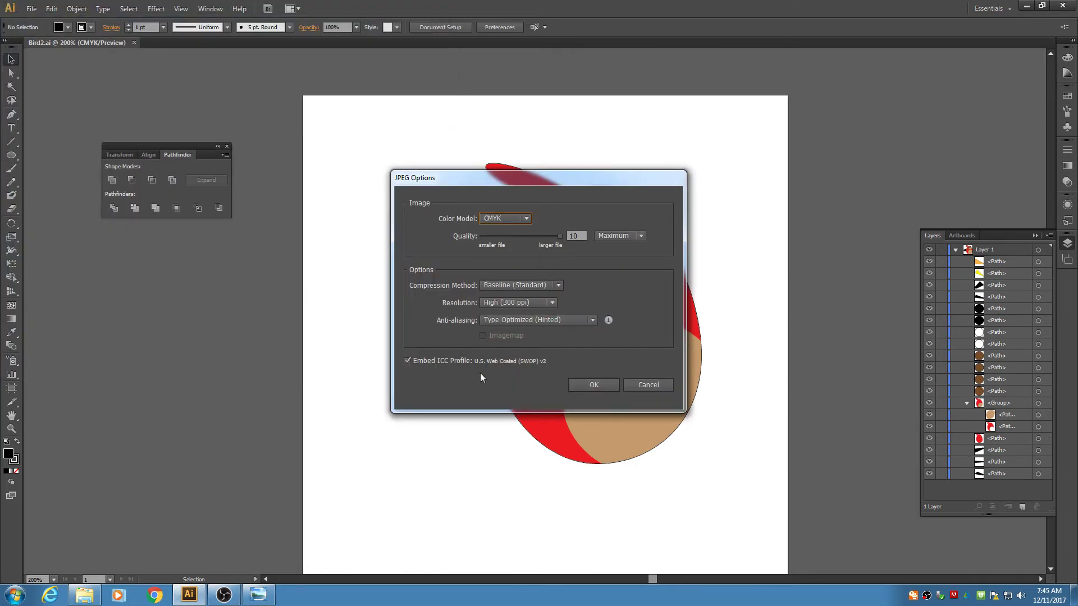
# - Set the JPEG color model to RGB and finish the export at quality 10 (Maximum) and High (300 ppi) resolution
pyautogui.click(560, 236)
pyautogui.click(526, 219)
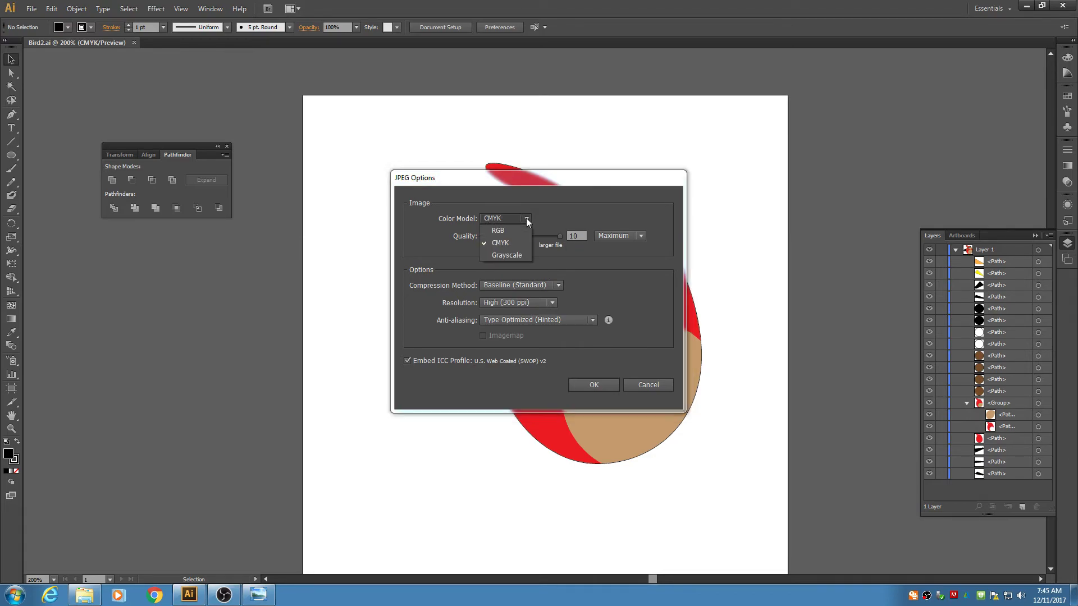
pyautogui.click(500, 230)
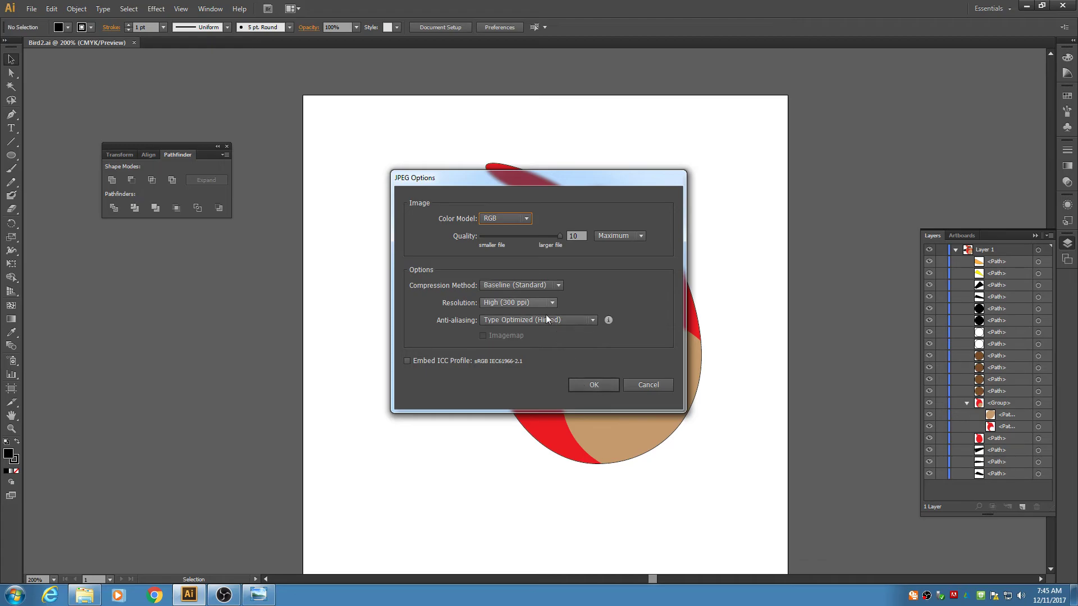
pyautogui.click(595, 386)
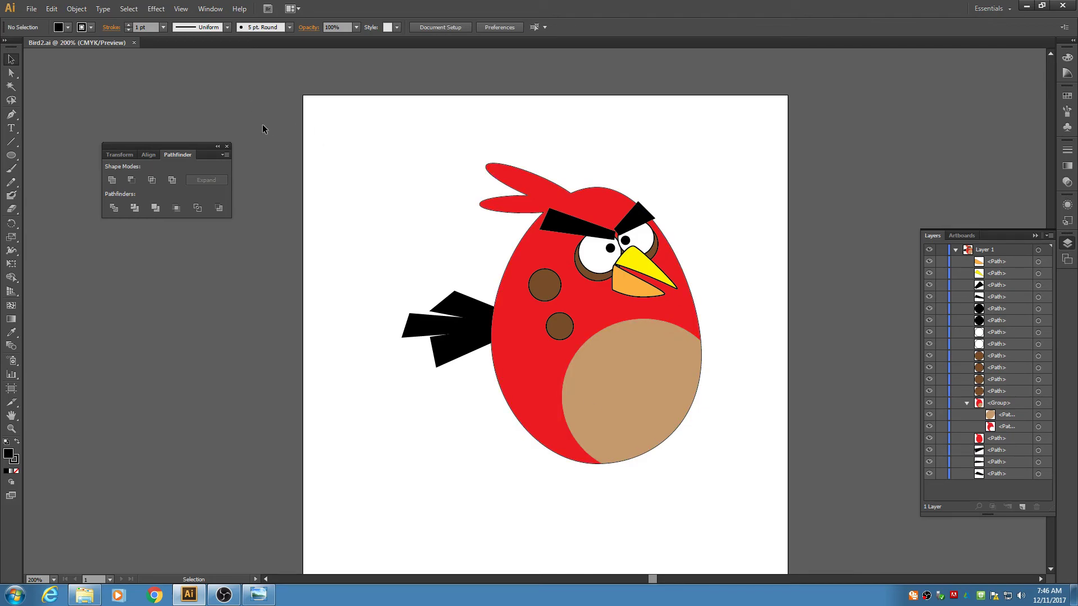
# - Switch to Windows Photo Viewer to compare the reference Bird image with the drawing, then return to Illustrator
pyautogui.click(258, 599)
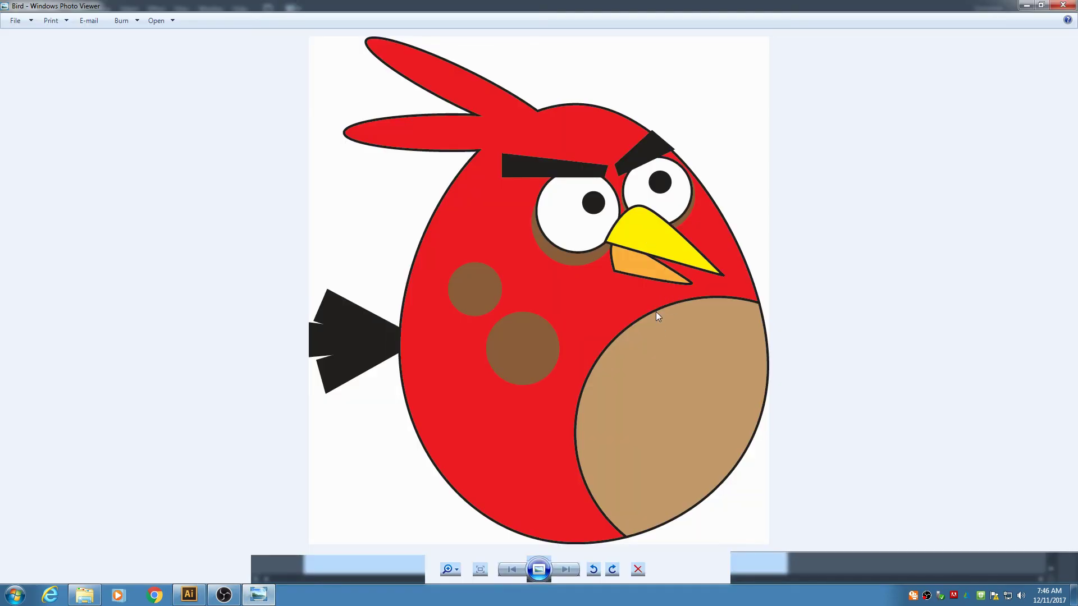
pyautogui.click(189, 594)
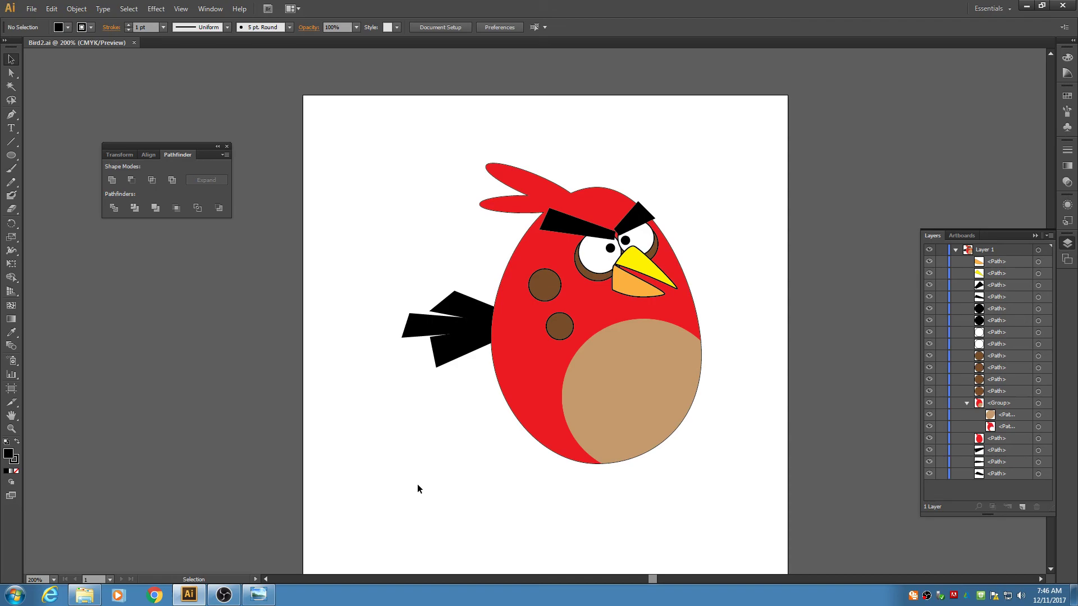
pyautogui.click(214, 600)
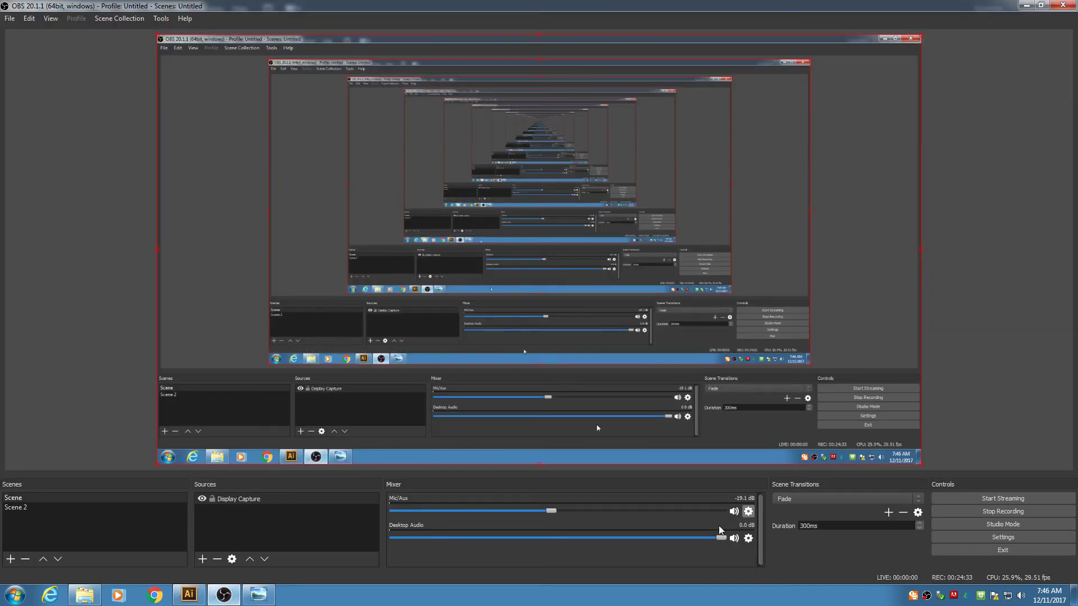